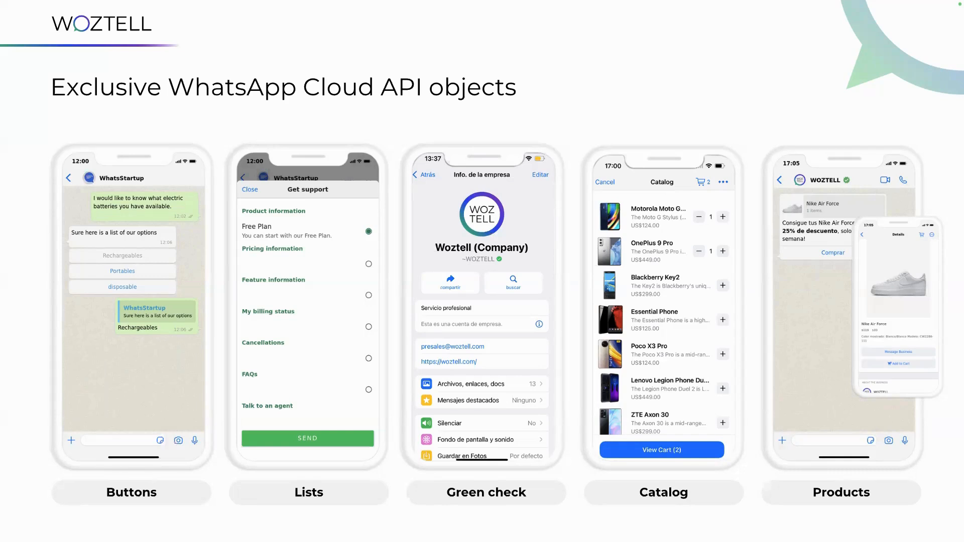
click(943, 309)
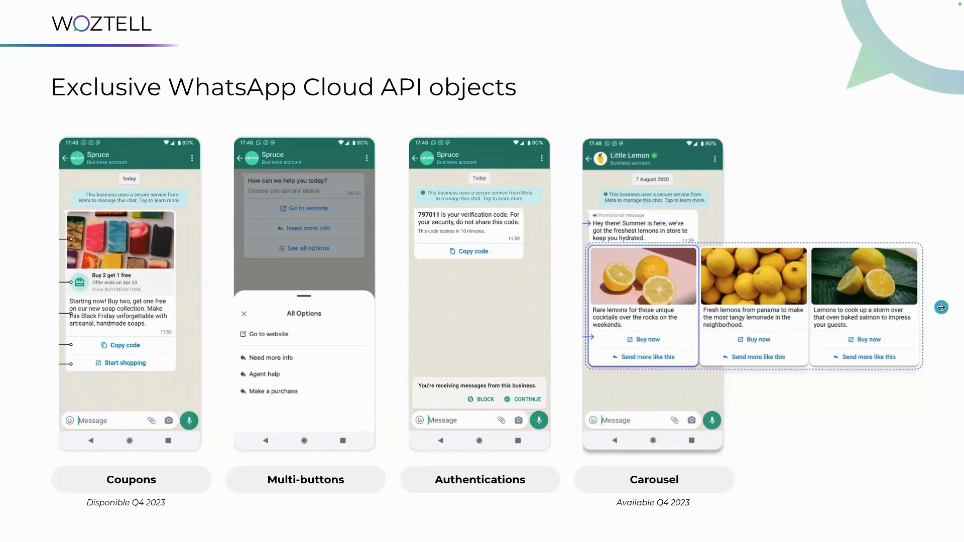
click(942, 308)
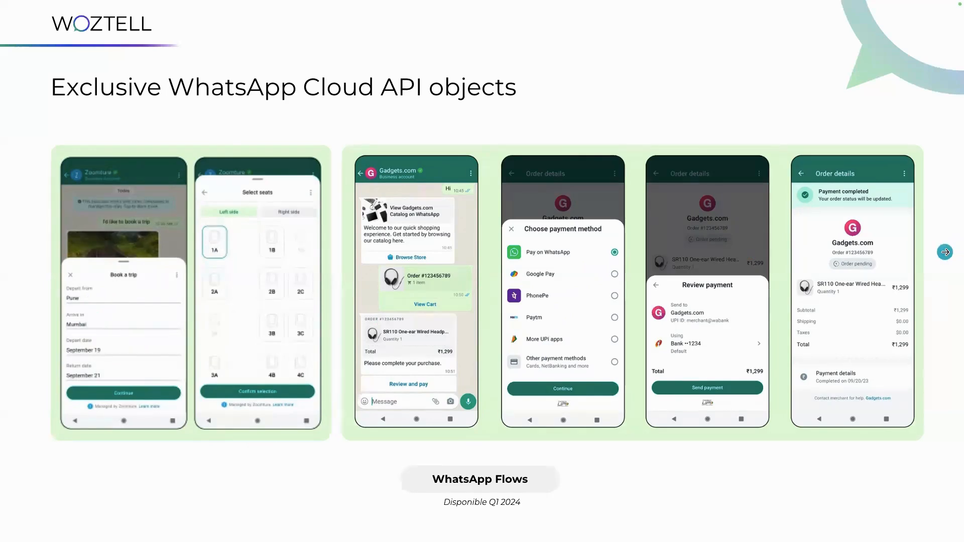
click(947, 254)
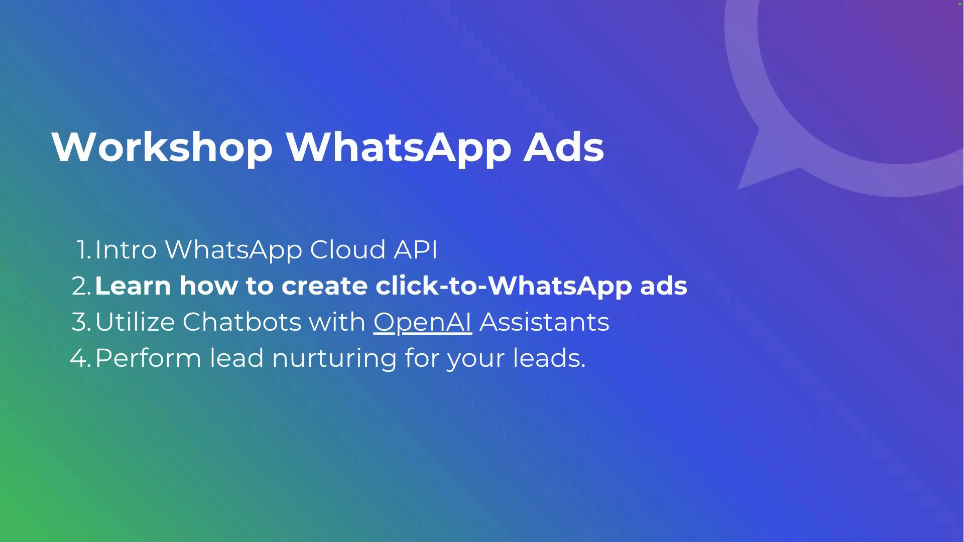
key(Right)
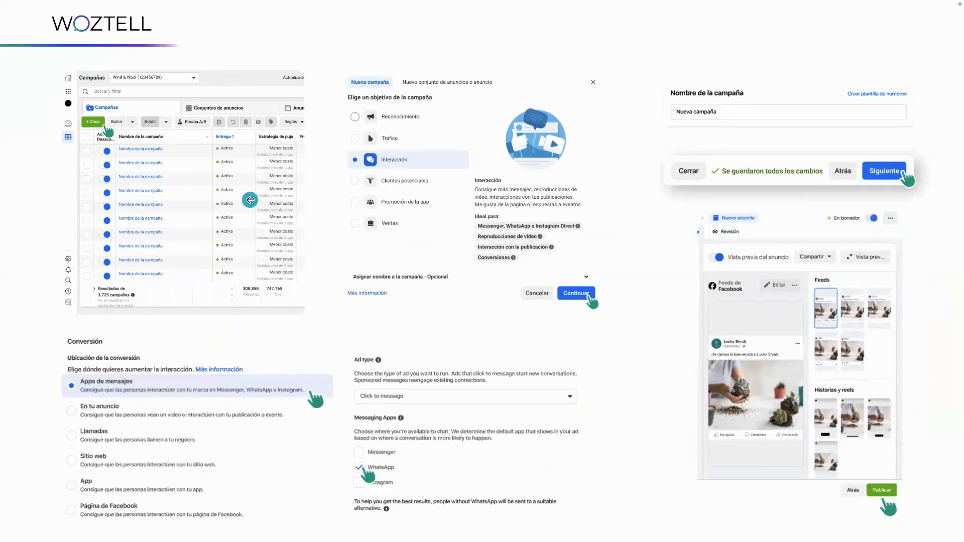
- Switch to Ads Manager in the browser and close the editor of the New Engagement ad
key(ctrl+Right)
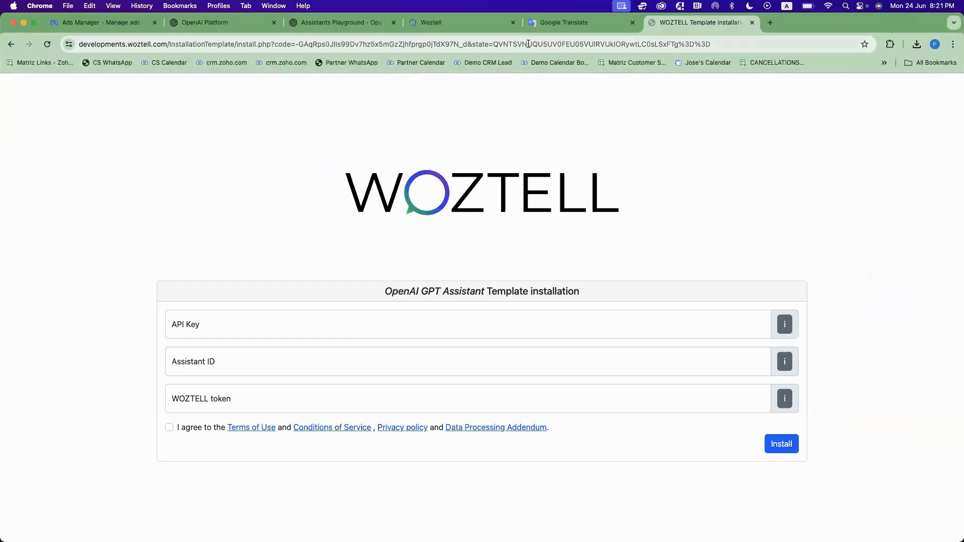
click(107, 23)
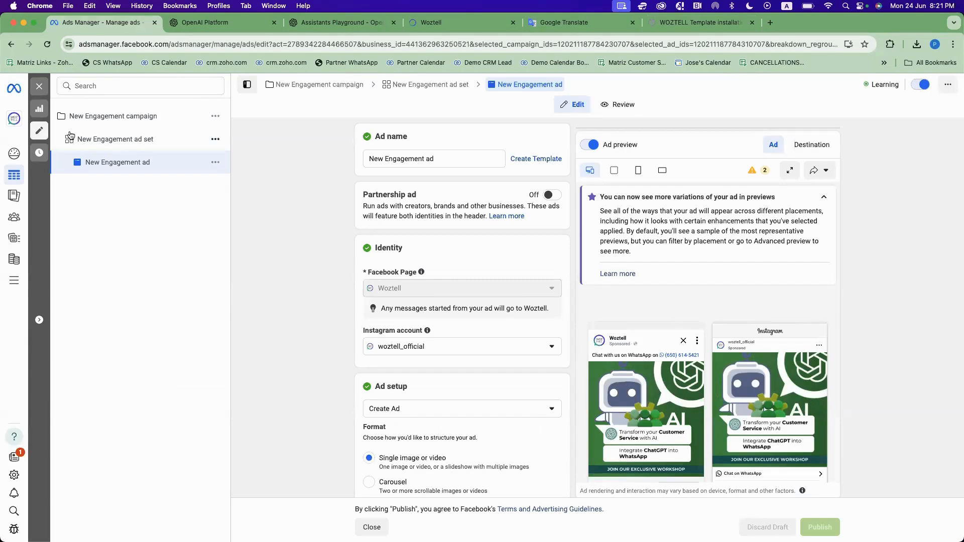
mouse_move(15, 174)
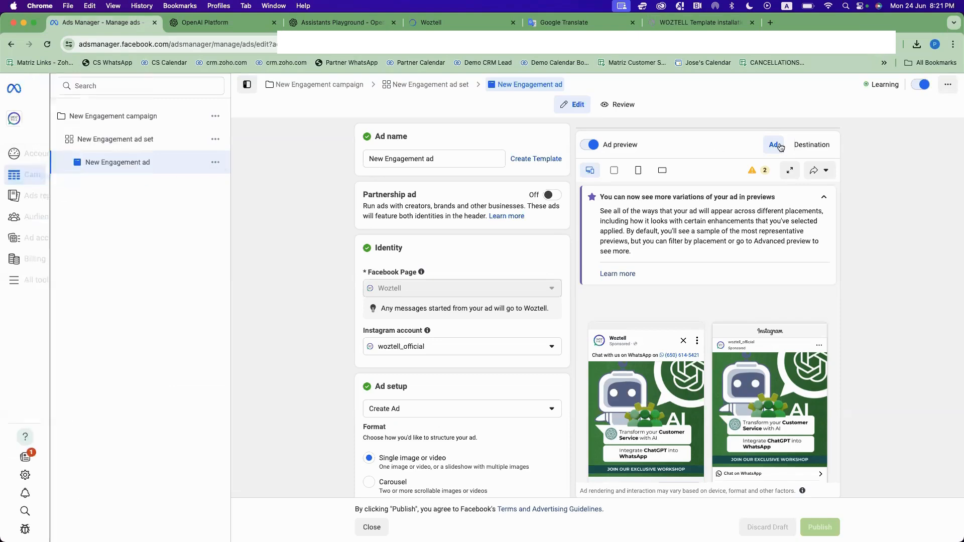
click(39, 87)
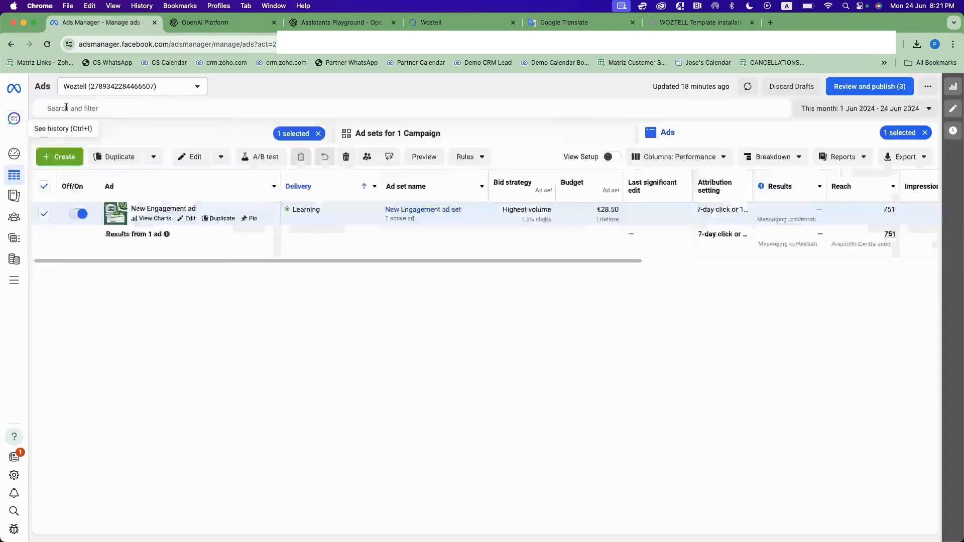
click(60, 157)
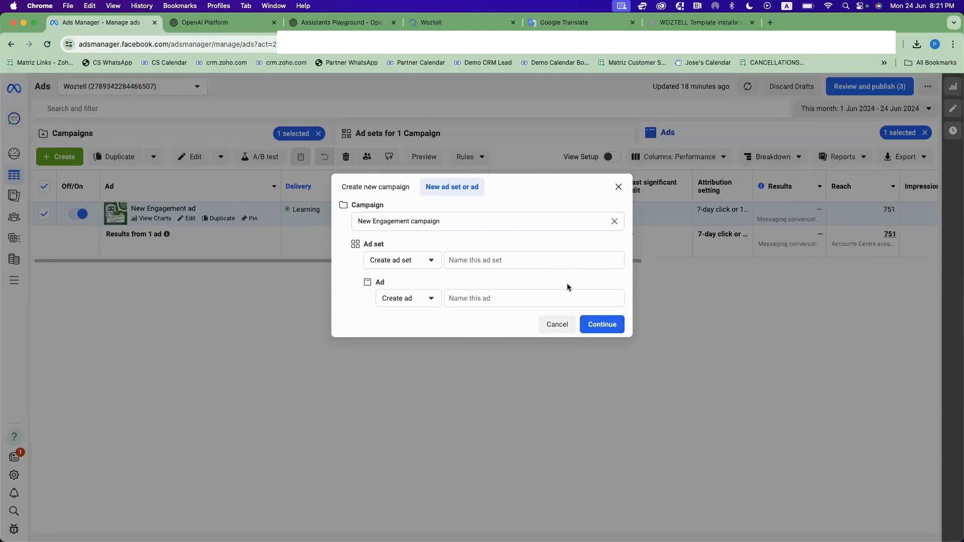
click(598, 321)
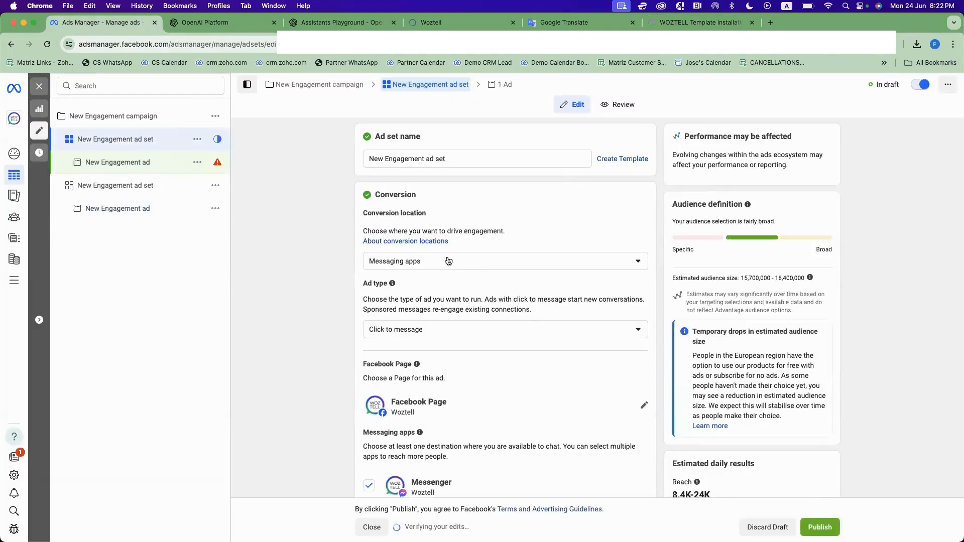
click(210, 146)
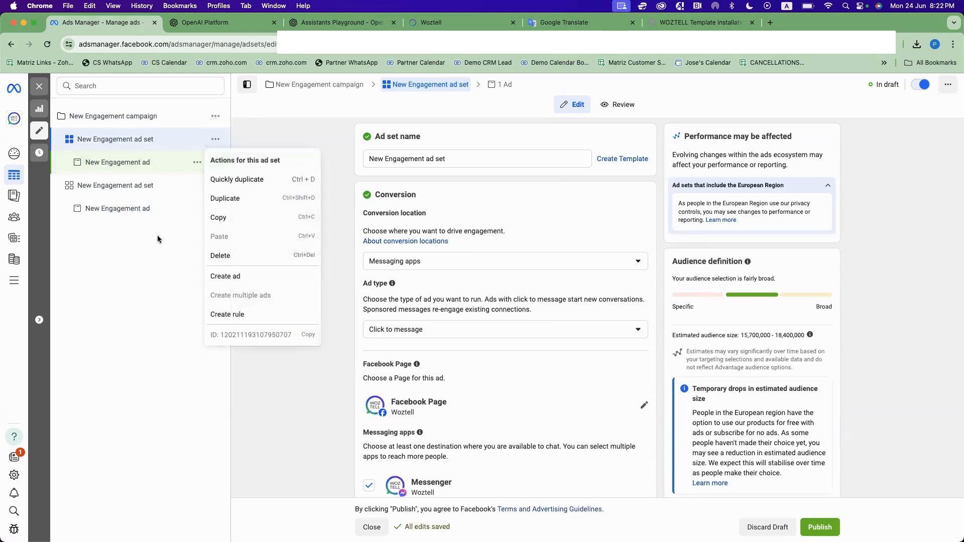
click(769, 527)
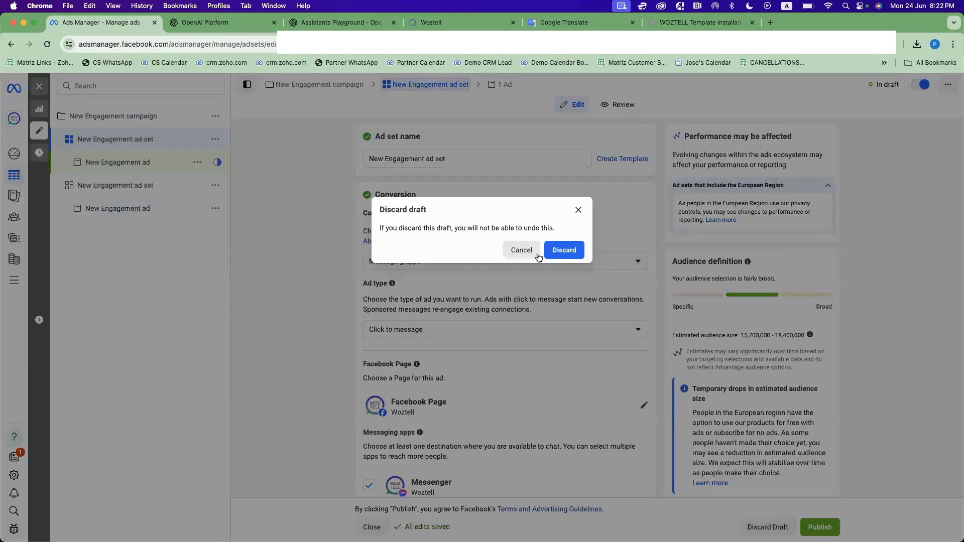
click(556, 250)
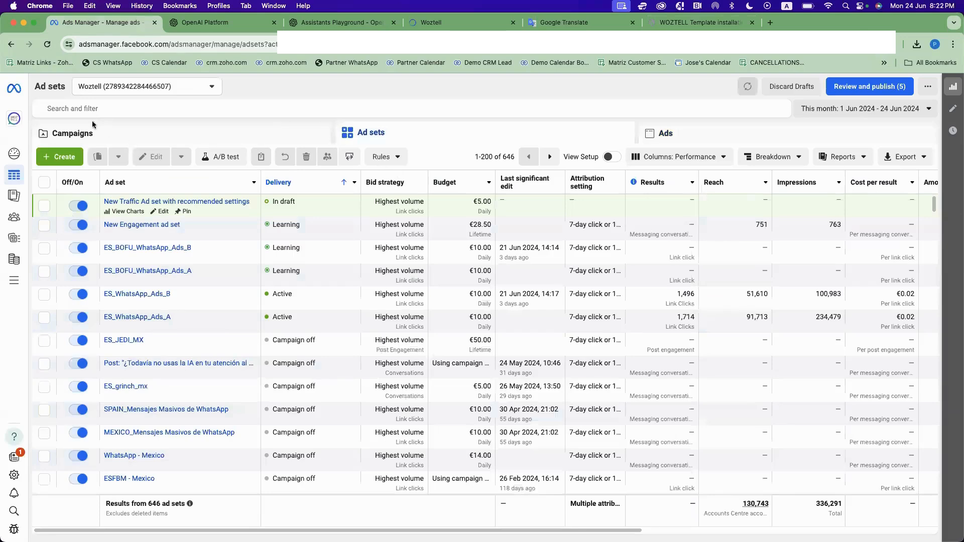
- Start creating a new campaign with the Engagement objective and view its messaging app purpose
click(57, 156)
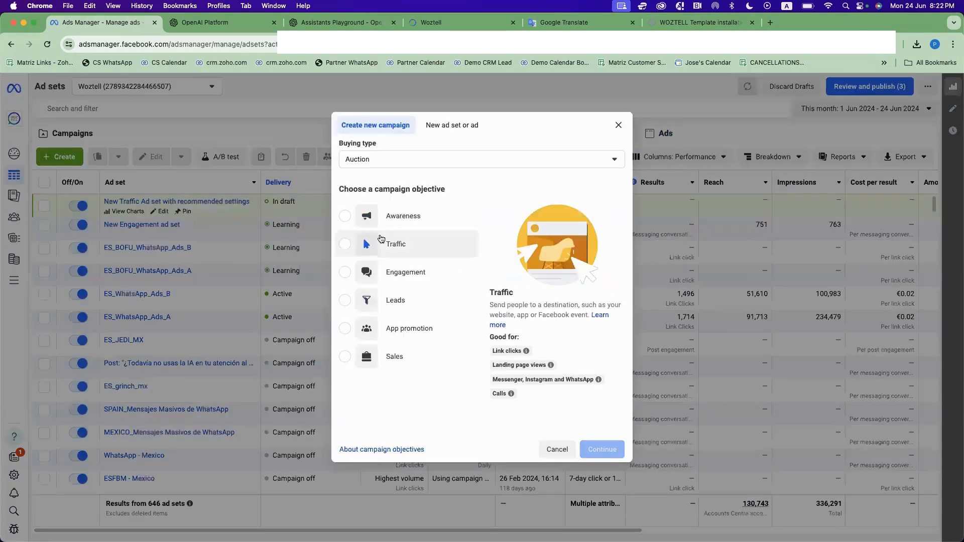
click(428, 273)
click(424, 251)
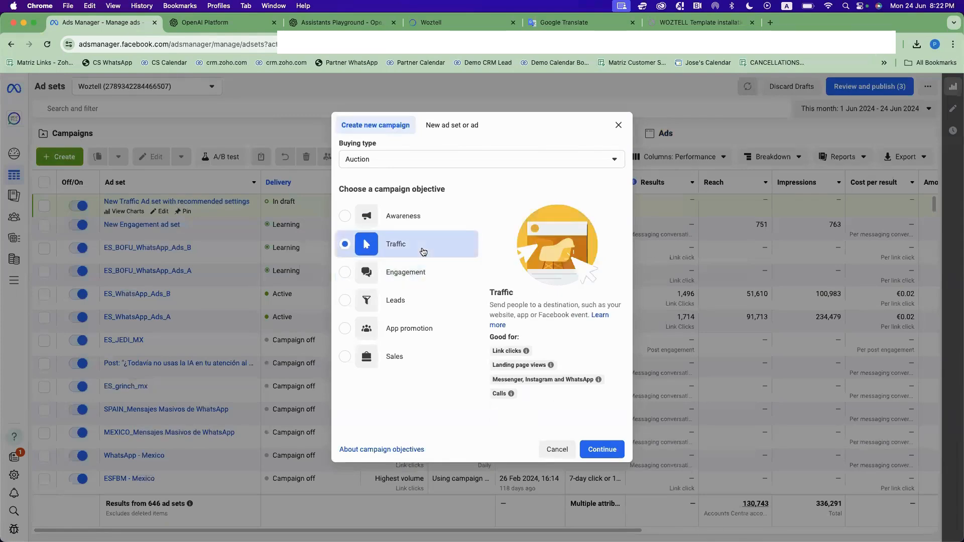
click(409, 276)
mouse_move(535, 359)
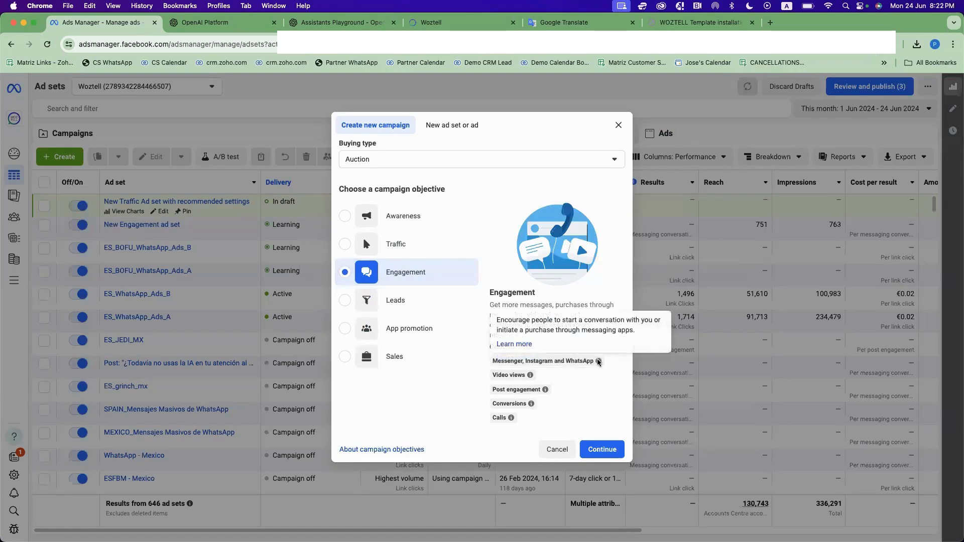
- Compare the Leads, App promotion, Sales, Awareness and Traffic campaign objectives with Engagement, examining what each is good for
click(399, 303)
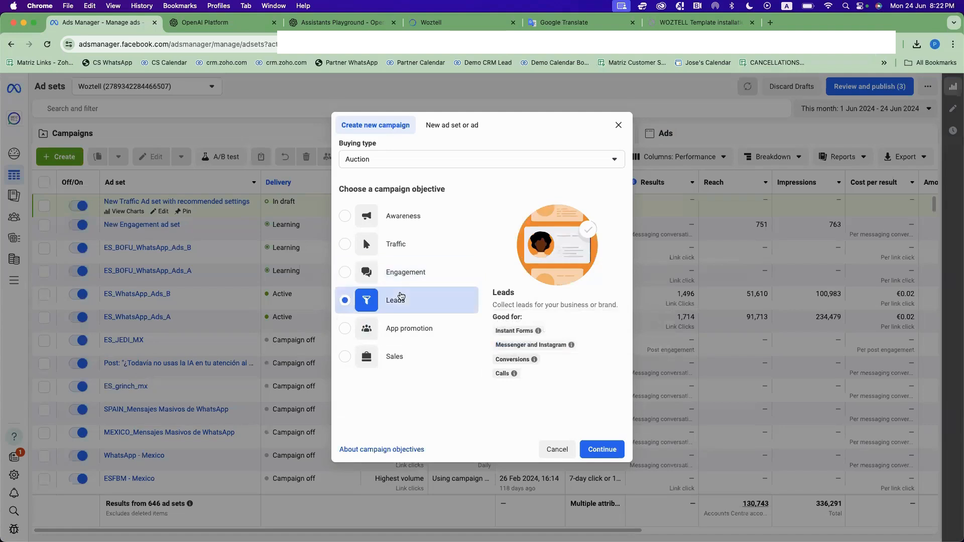
click(409, 329)
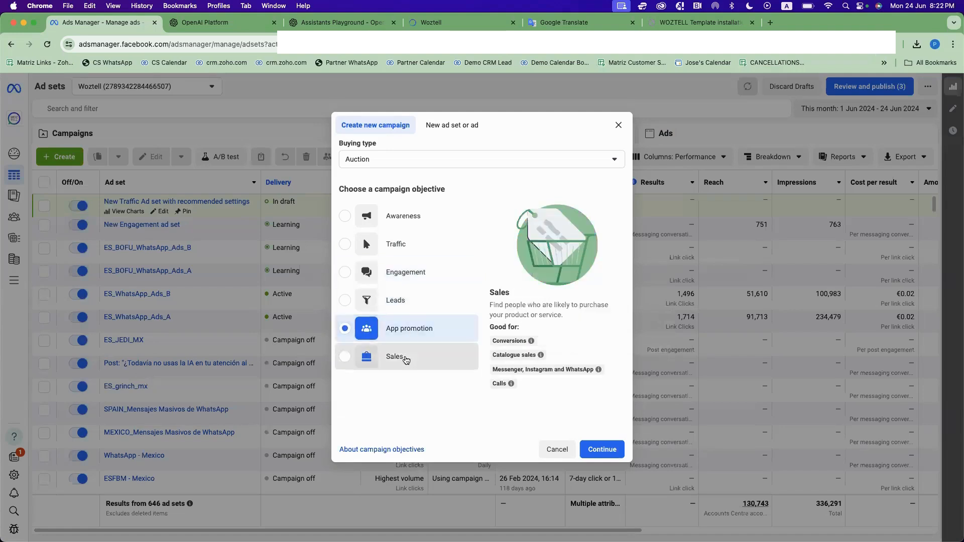
drag(405, 359, 426, 328)
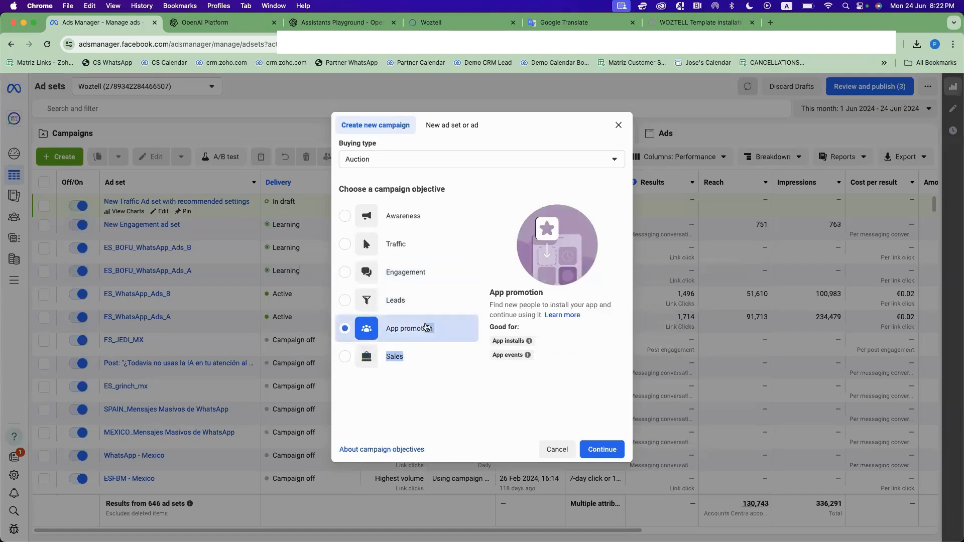
click(403, 365)
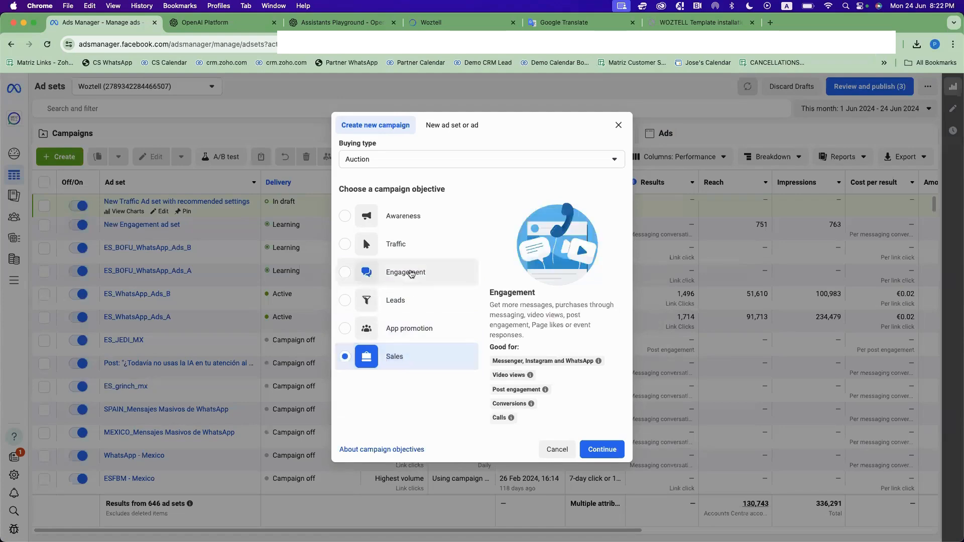
click(410, 214)
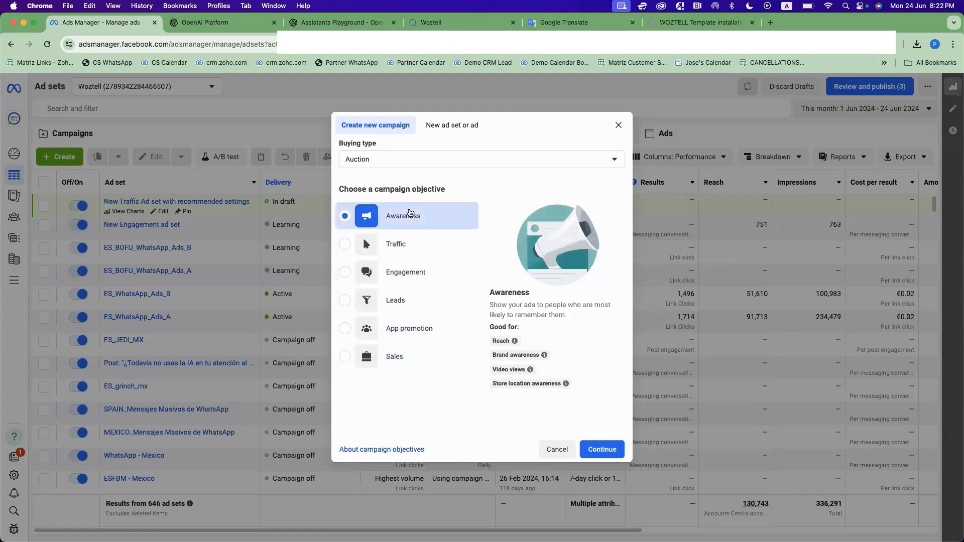
click(407, 241)
click(406, 272)
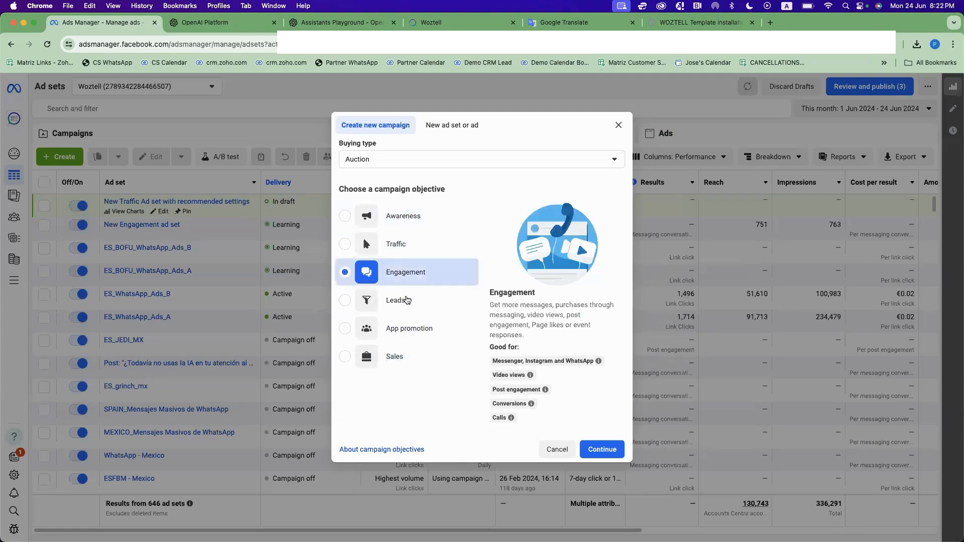
click(408, 248)
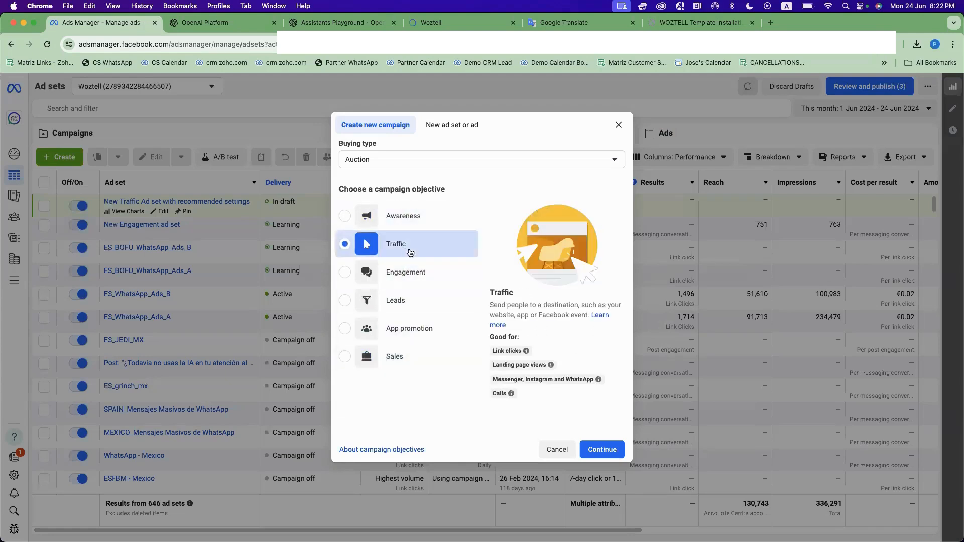
click(431, 276)
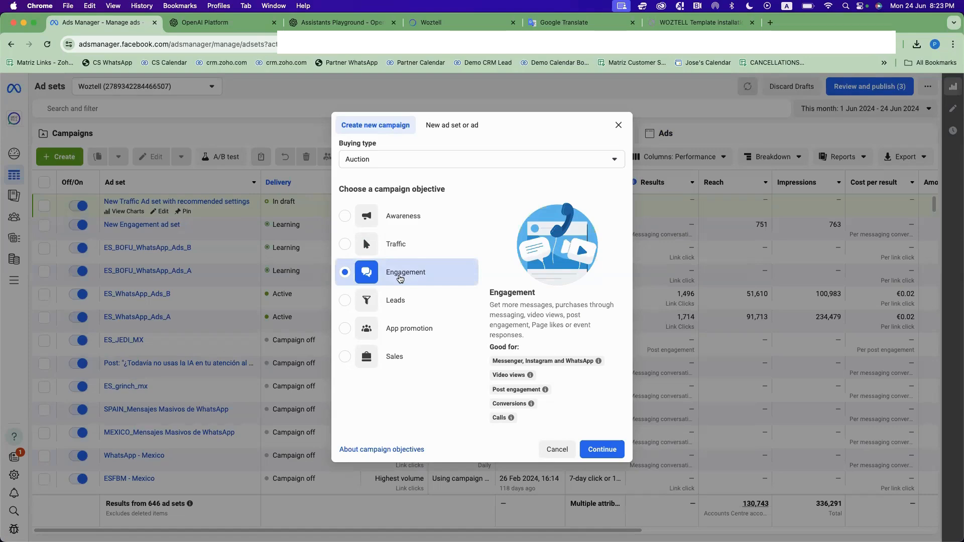
click(399, 355)
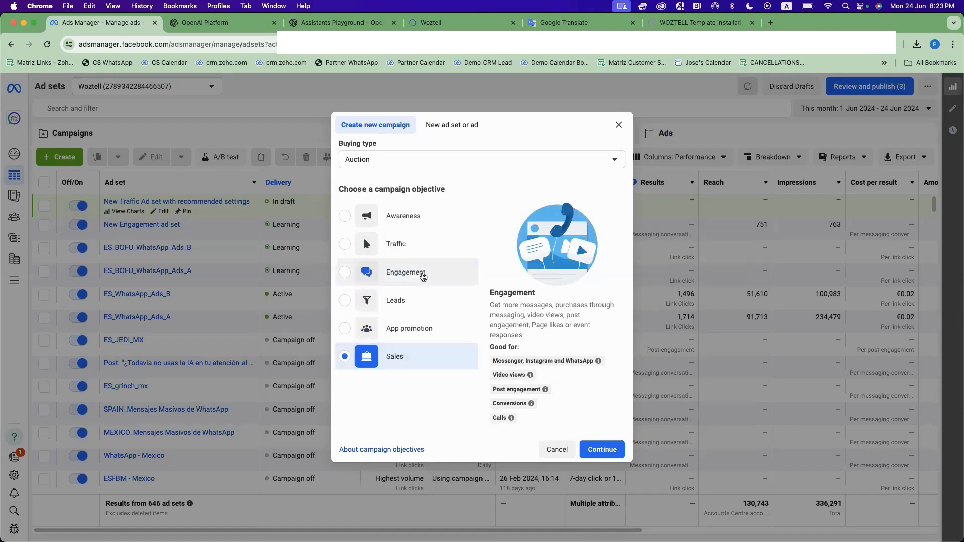
- Choose the Engagement objective and create the campaign with the Manual engagement campaign setup
click(424, 275)
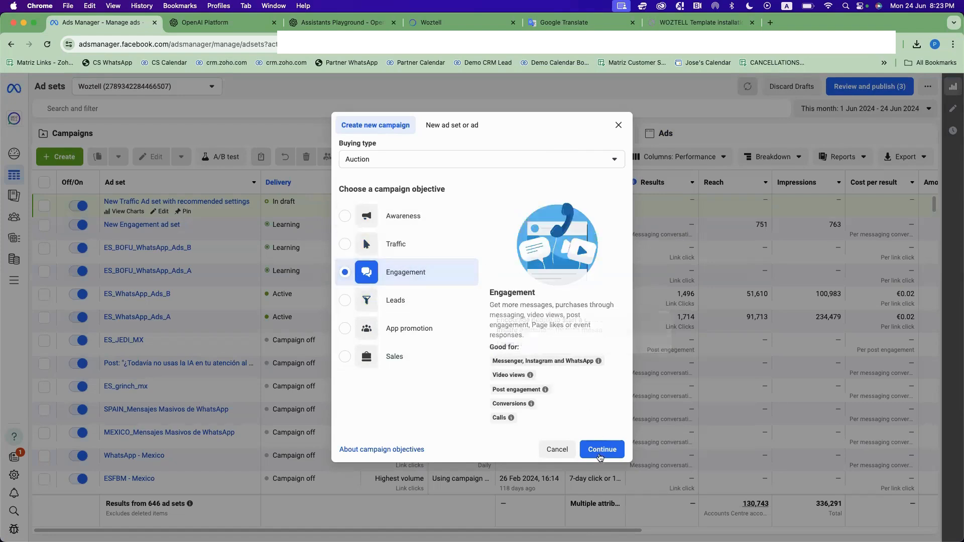
click(605, 451)
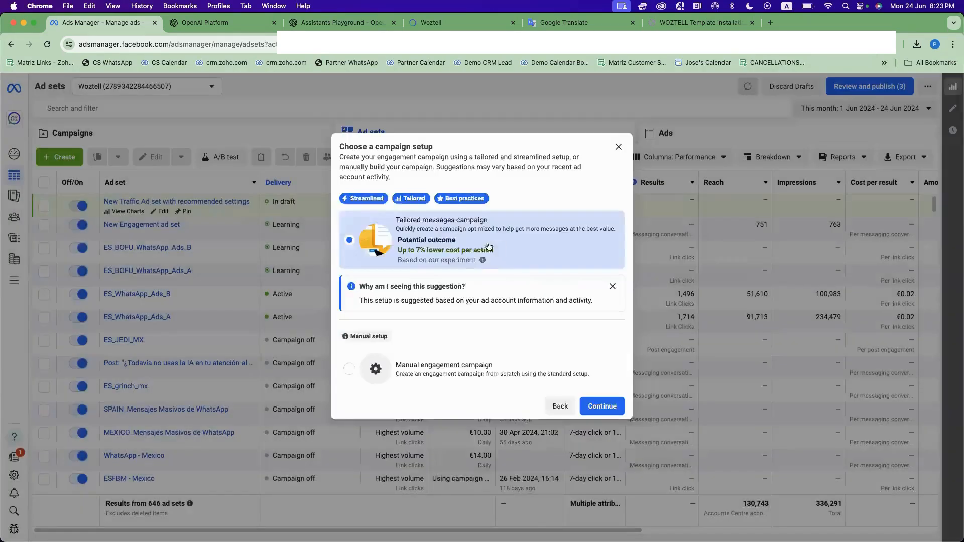
click(502, 371)
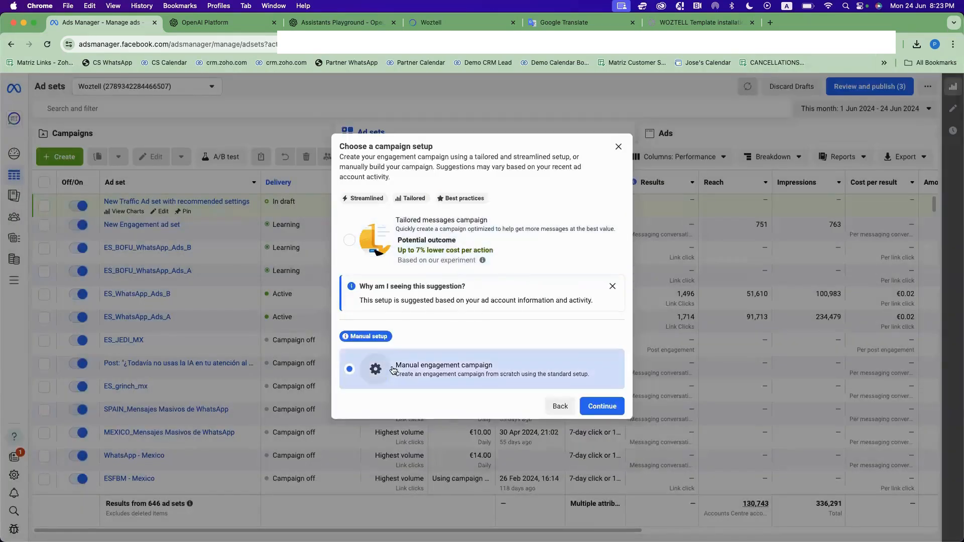
click(614, 413)
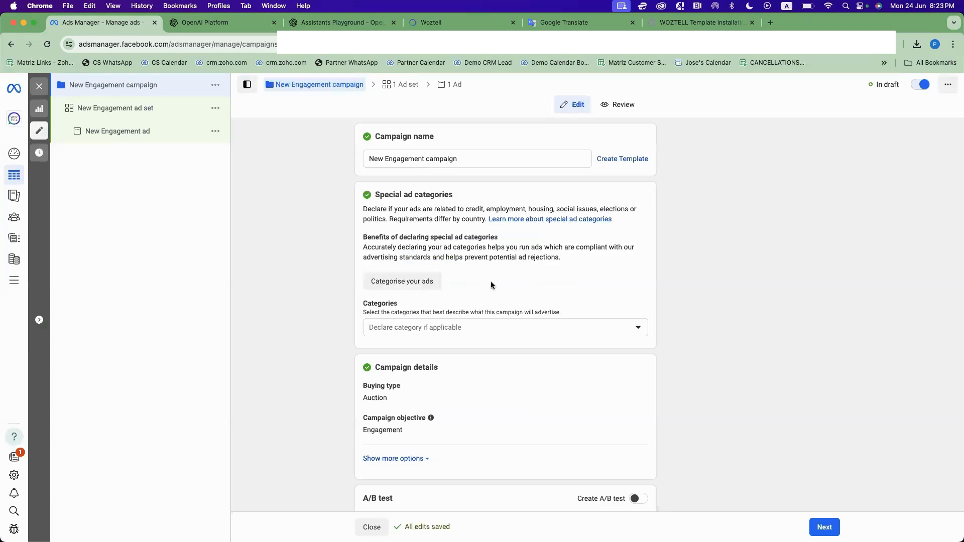
- In the new campaign's ad set, make WhatsApp the only messaging app, excluding Instagram and Messenger
scroll(490, 281, down, 5)
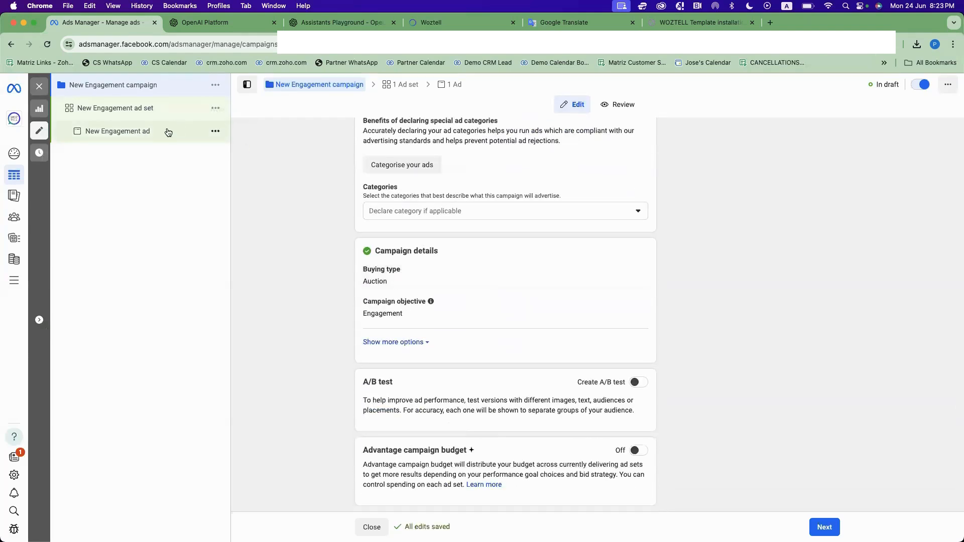
click(156, 119)
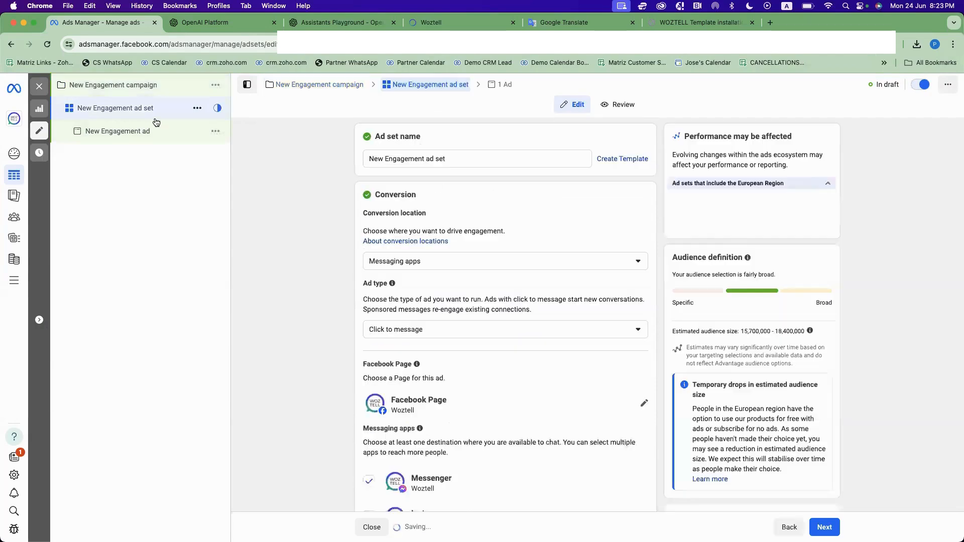
scroll(423, 358, down, 4)
scroll(422, 358, down, 3)
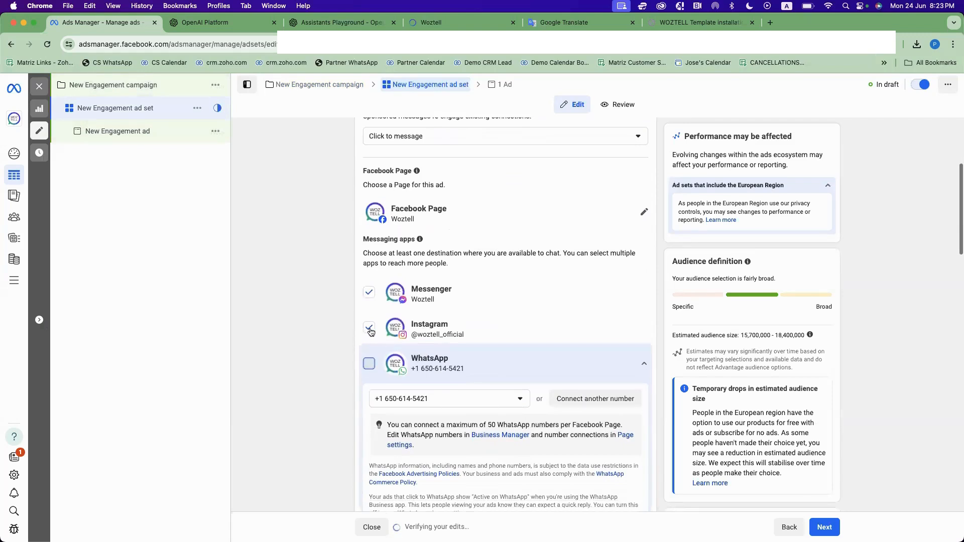
click(370, 328)
click(369, 292)
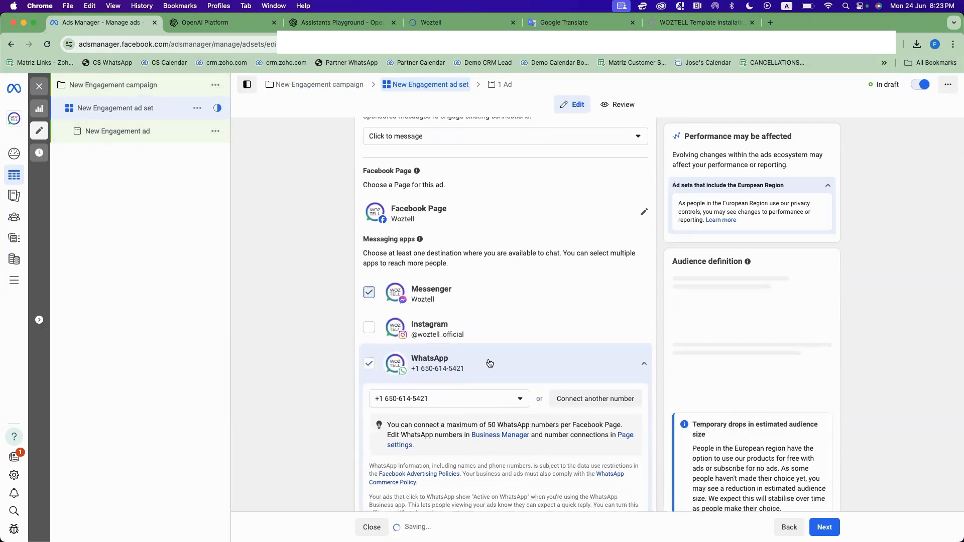
- Examine the choice of connected WhatsApp phone numbers for the ad set
scroll(463, 350, down, 3)
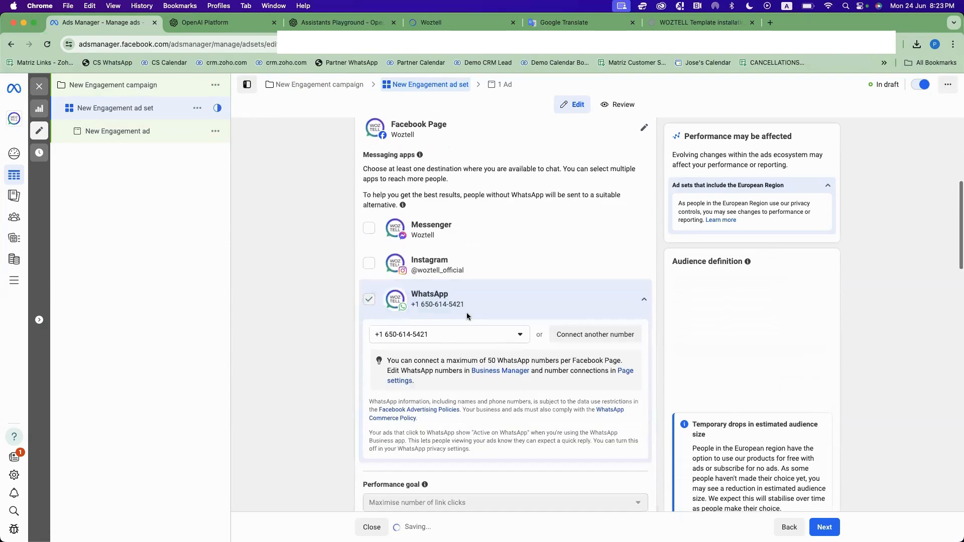
click(491, 335)
click(492, 338)
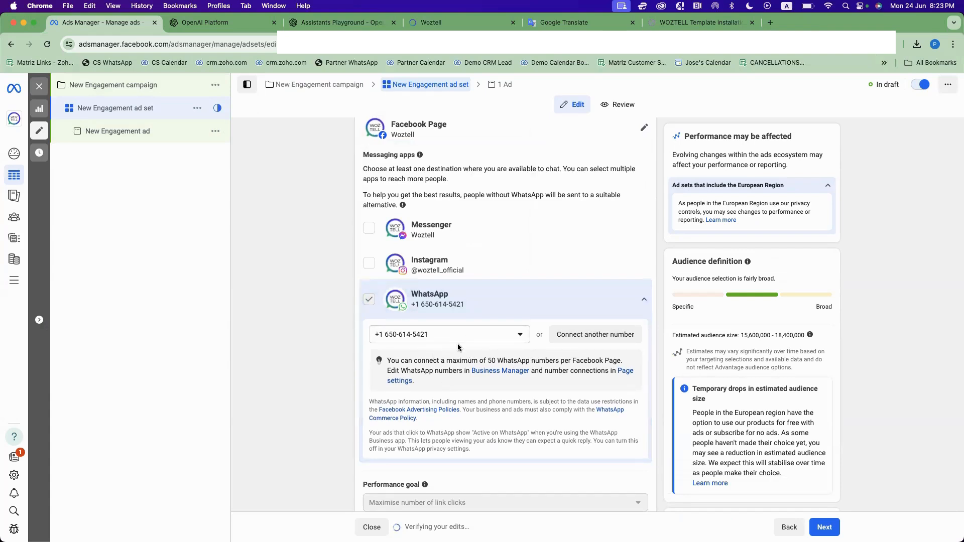
- Check the ad set's list of WhatsApp numbers without changing the selection, and continue to the ad's settings
click(433, 335)
click(432, 336)
click(825, 528)
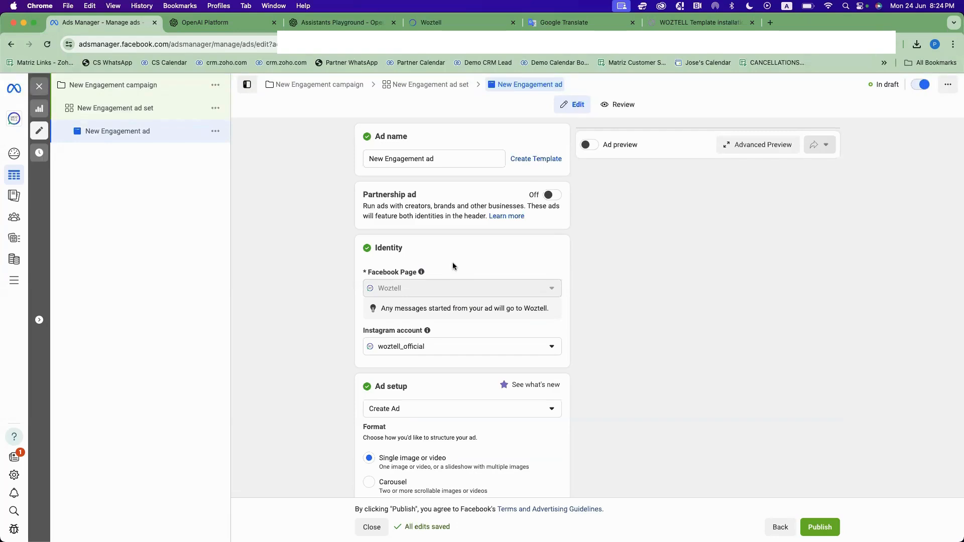
- Add the green AI workshop image from the Instagram images as the ad's media, keeping the original crops and default optimisations
scroll(455, 295, down, 10)
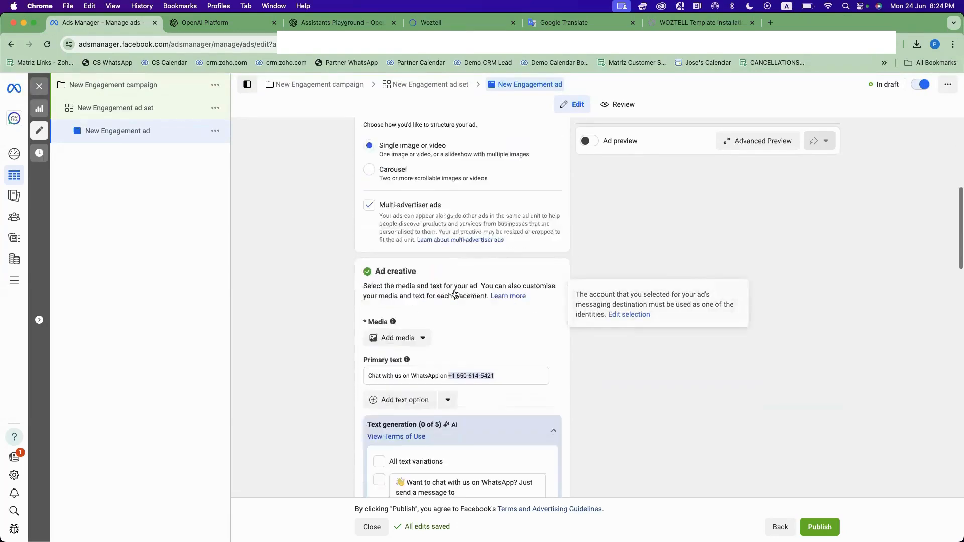
scroll(456, 294, down, 5)
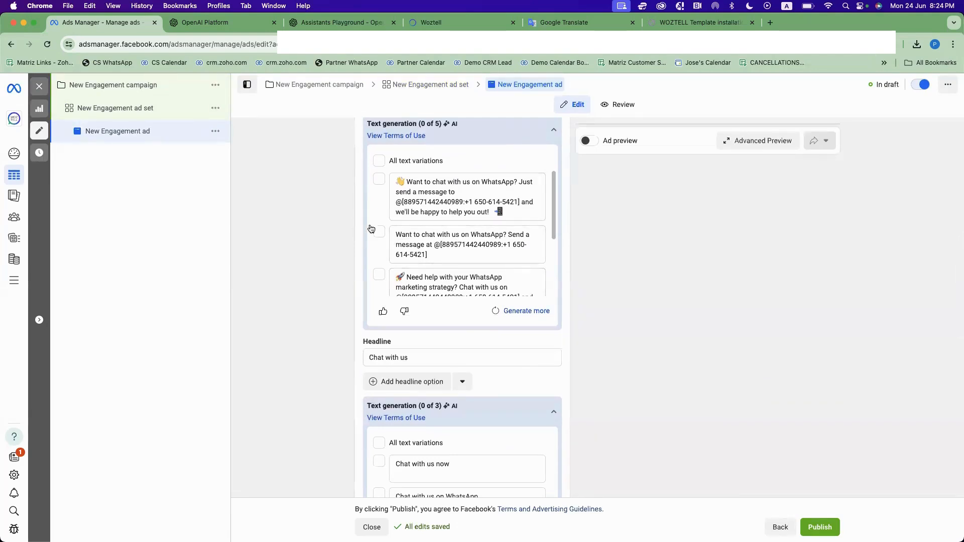
scroll(351, 238, up, 1)
scroll(352, 238, up, 3)
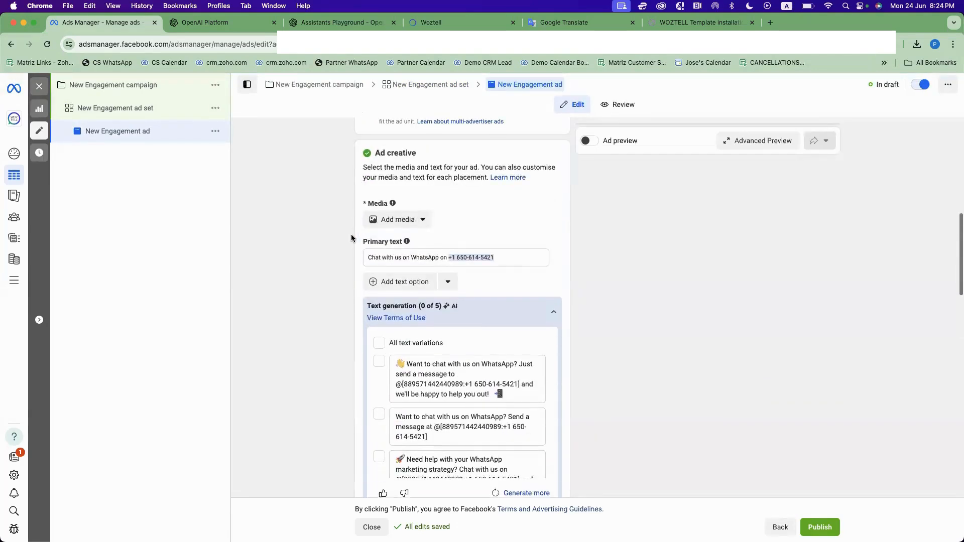
click(388, 220)
click(386, 242)
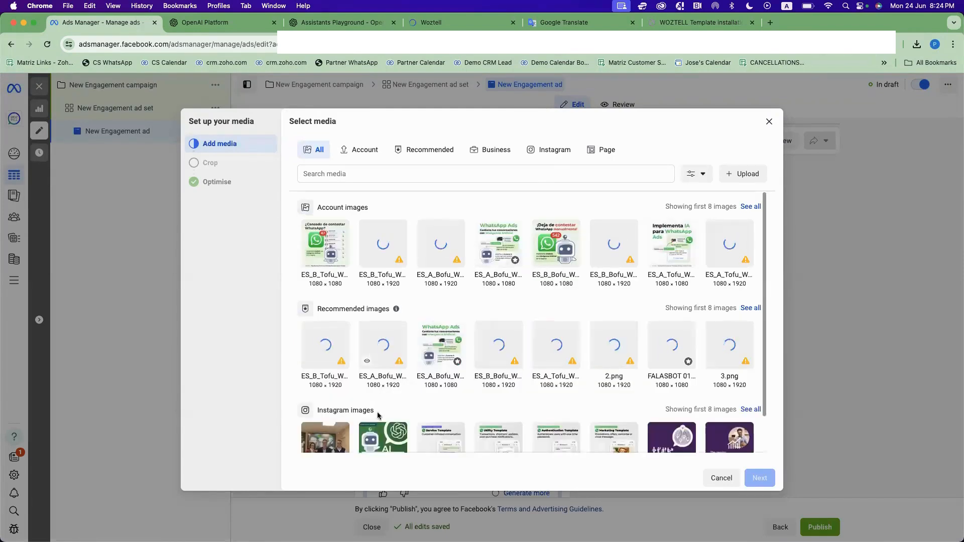
click(381, 429)
click(760, 477)
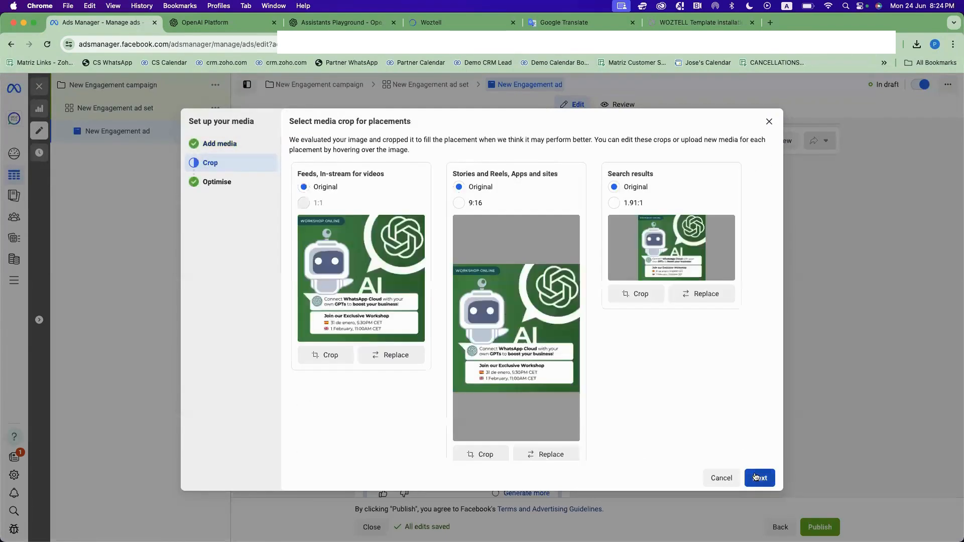
click(754, 477)
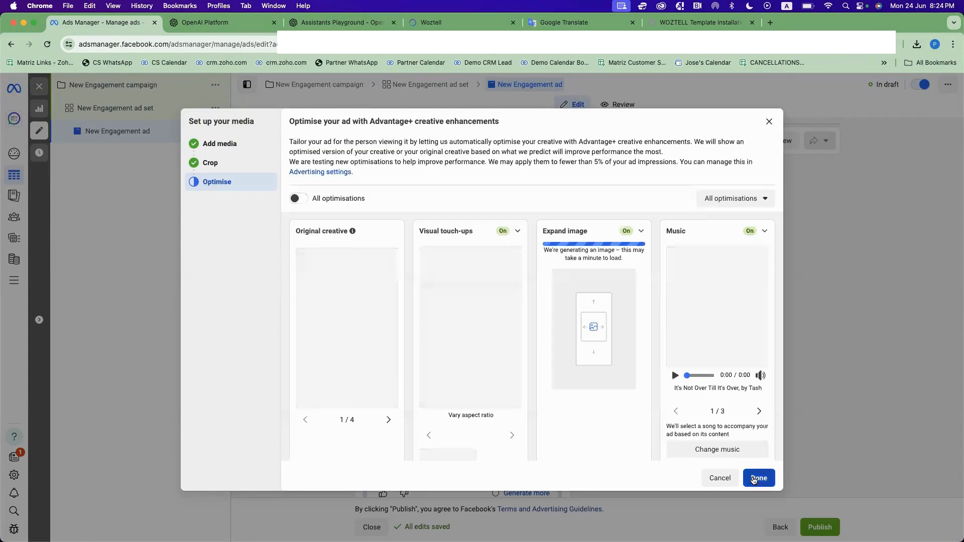
scroll(759, 461, down, 2)
scroll(759, 462, up, 2)
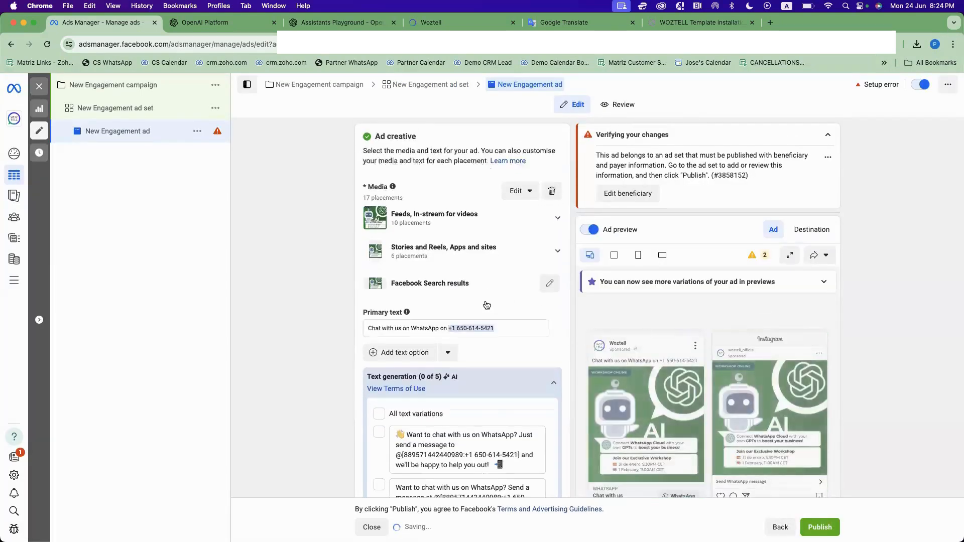
- Examine the ad's primary text, headline, suggested text variations and call to action alongside the ad preview
scroll(486, 305, down, 3)
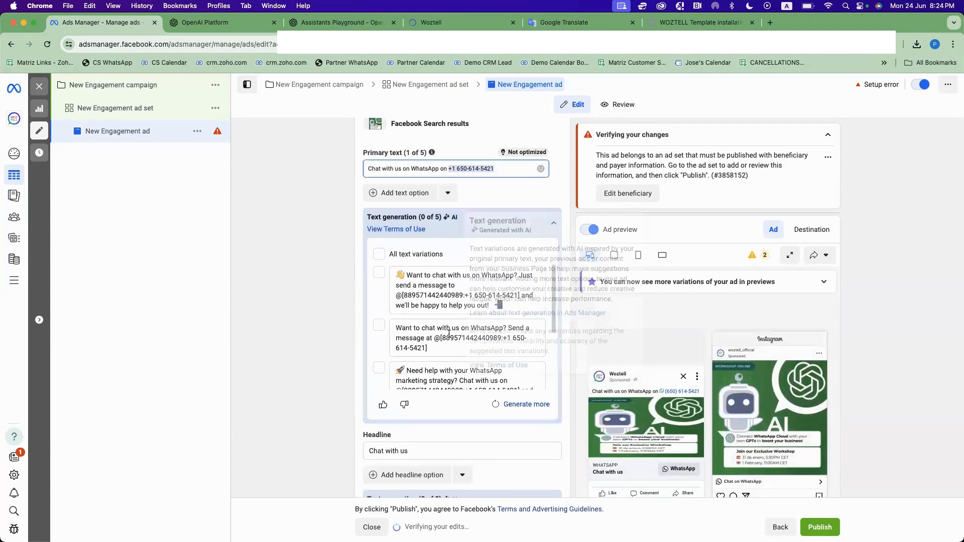
scroll(449, 333, down, 3)
scroll(272, 338, down, 6)
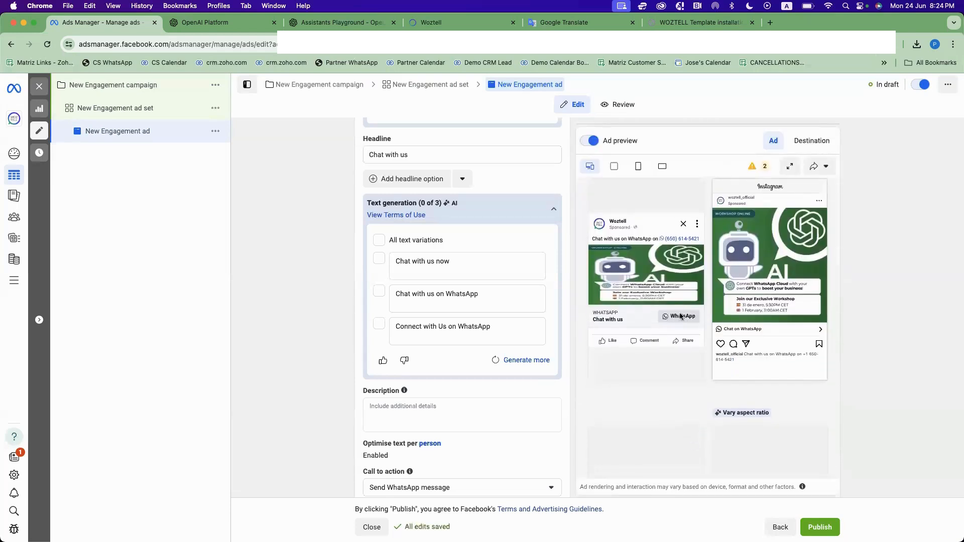
scroll(380, 336, down, 5)
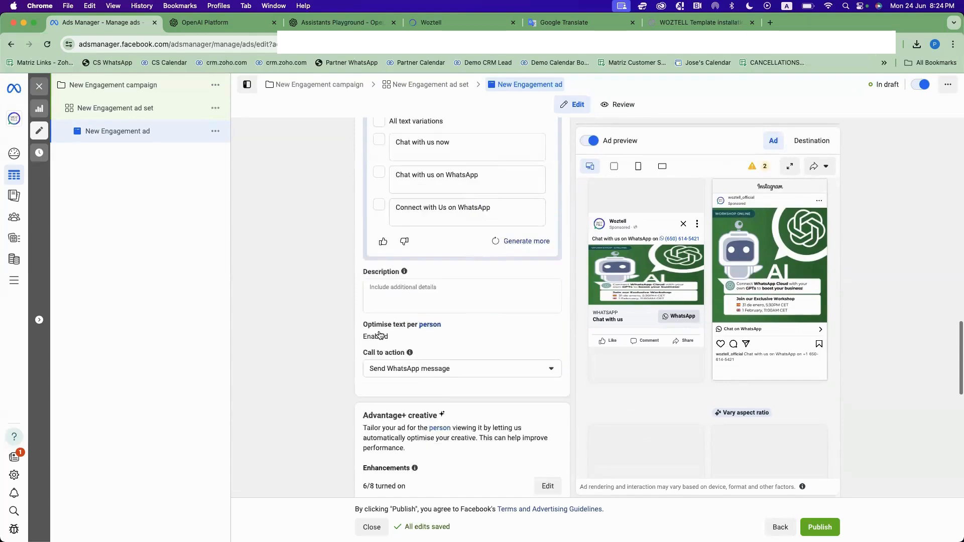
click(467, 23)
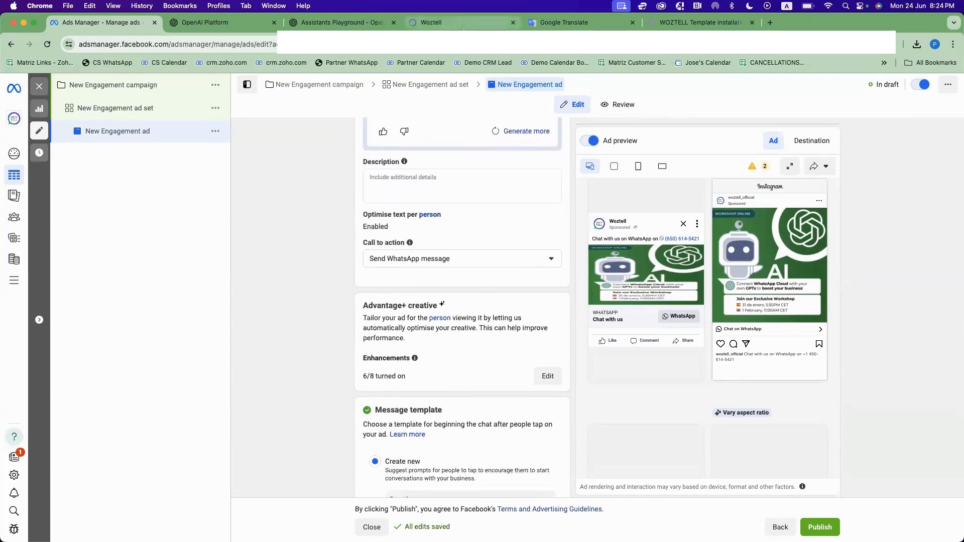
click(479, 54)
key(super+c)
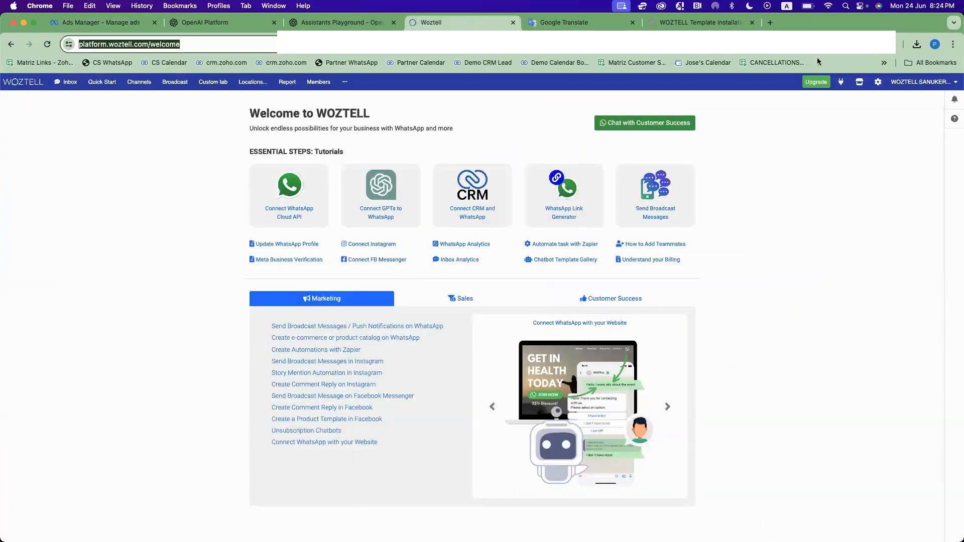
click(771, 22)
key(super+v)
key(Return)
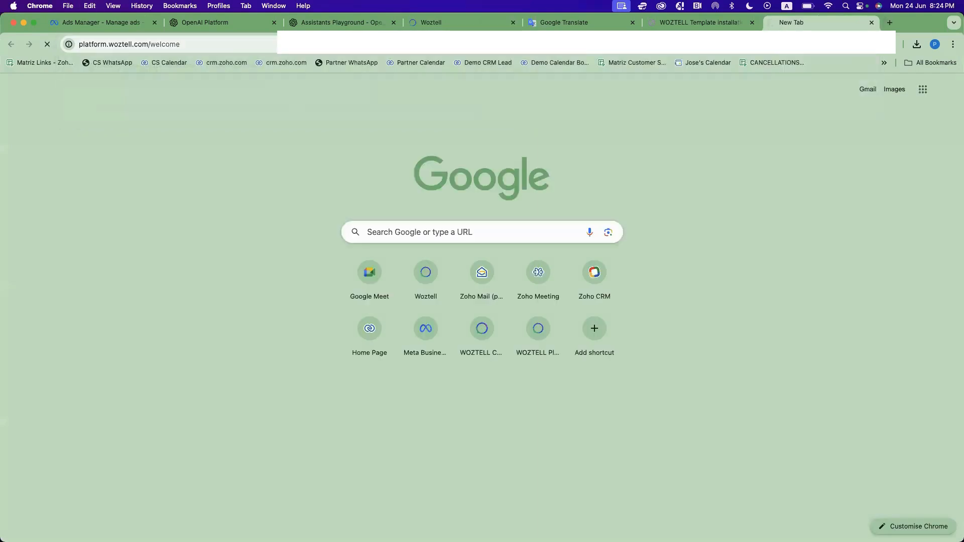
key(super+w)
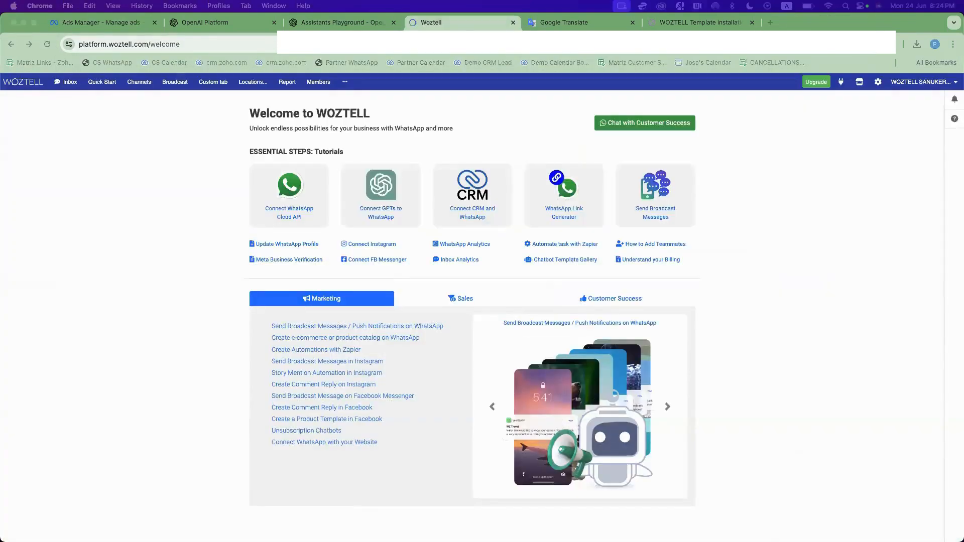
click(100, 23)
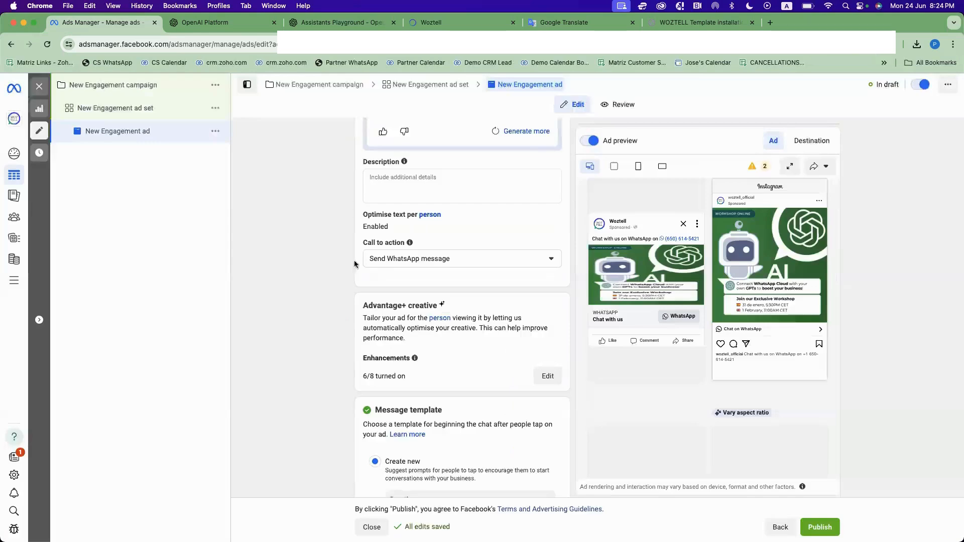
- Add "Discount Christmas" to the end of the message template's pre-filled message and save the template
scroll(516, 354, down, 2)
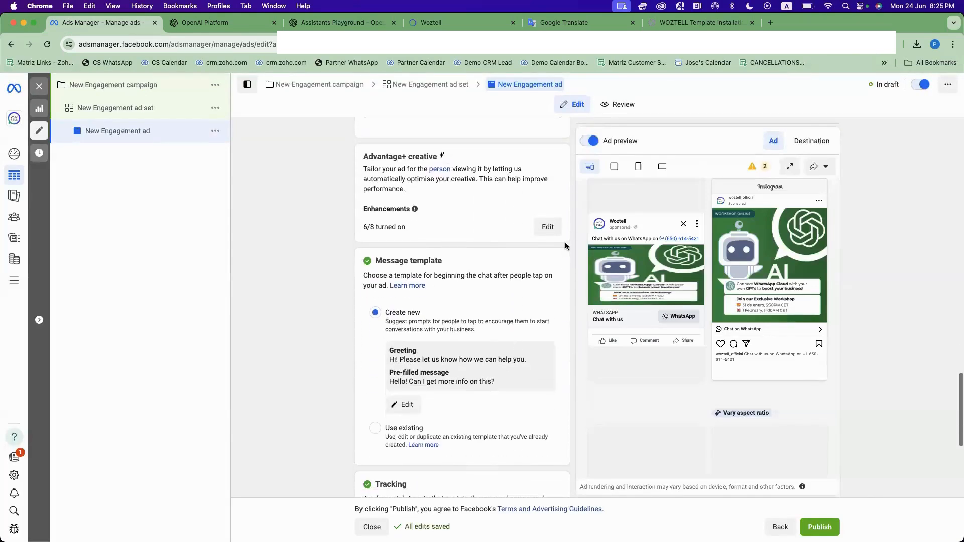
scroll(441, 234, up, 3)
scroll(434, 204, up, 3)
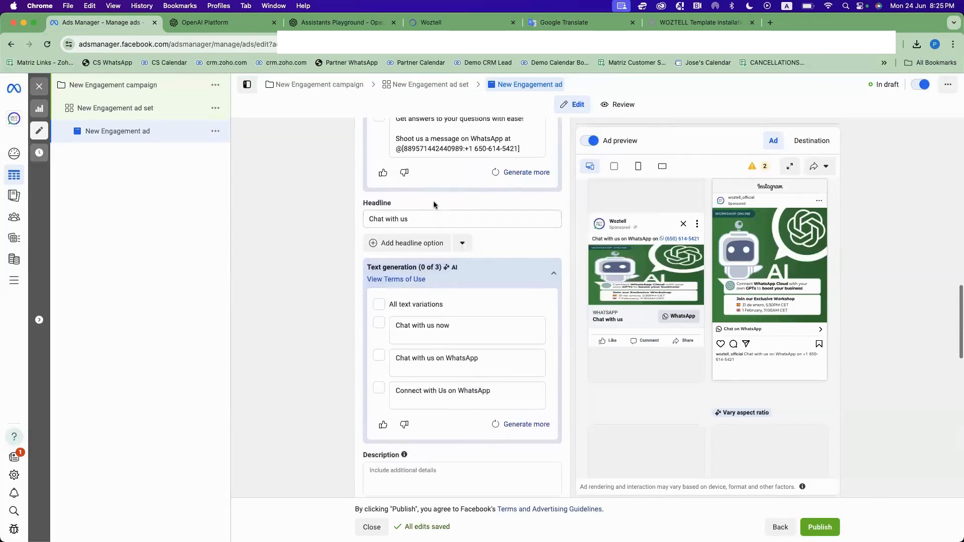
scroll(442, 226, down, 5)
scroll(425, 303, down, 2)
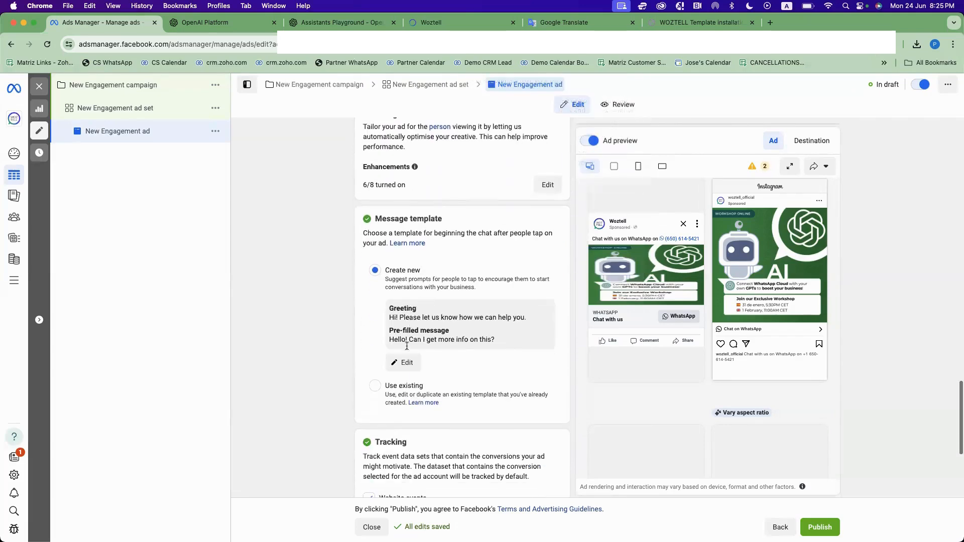
drag(376, 216, 476, 226)
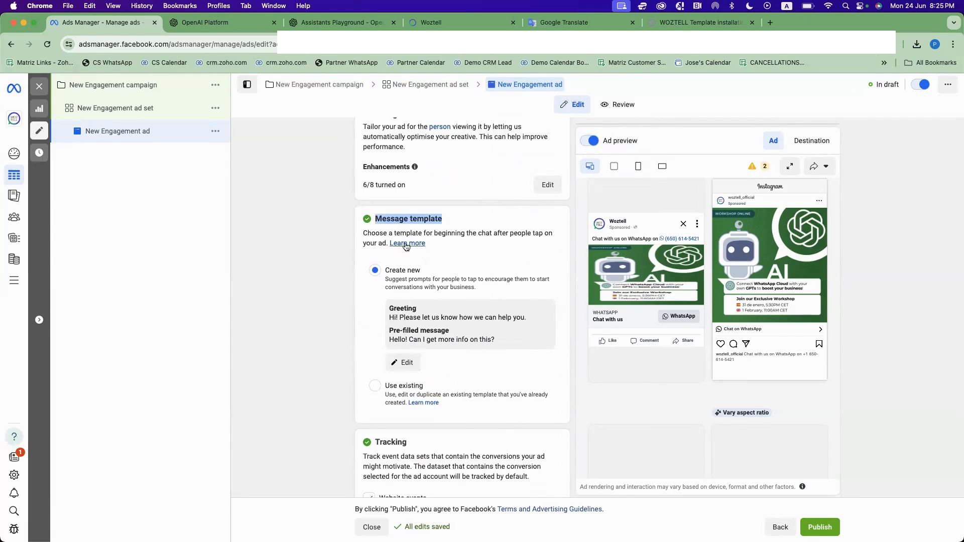
click(405, 372)
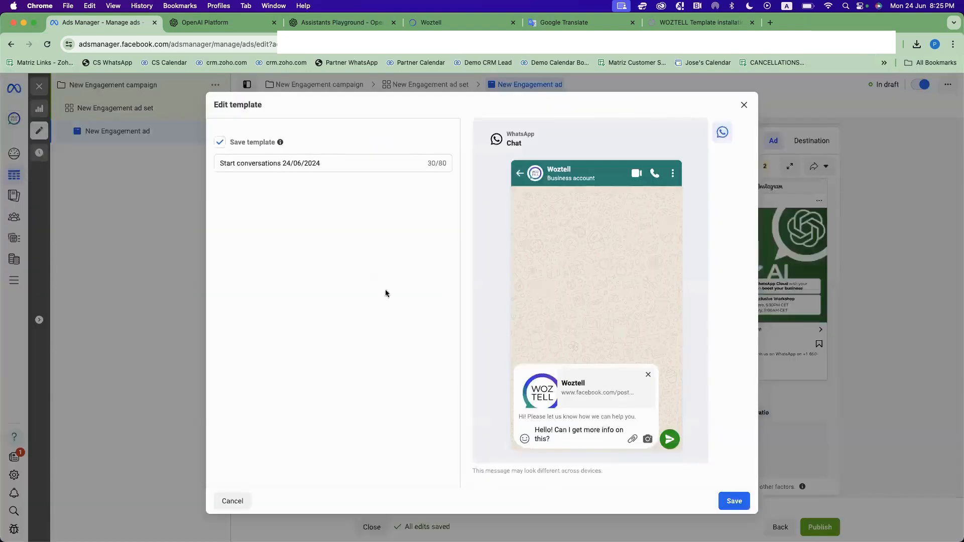
click(379, 284)
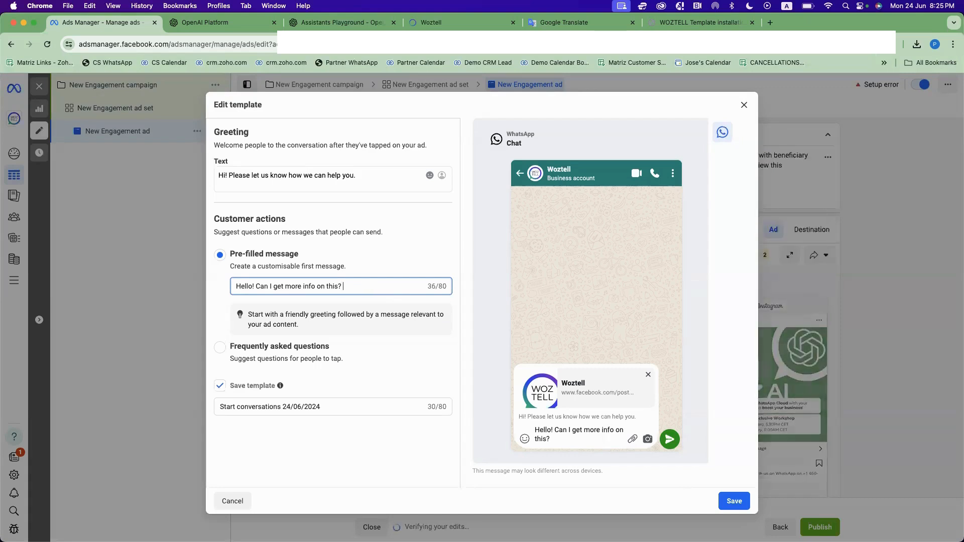
text(Discount Christmas)
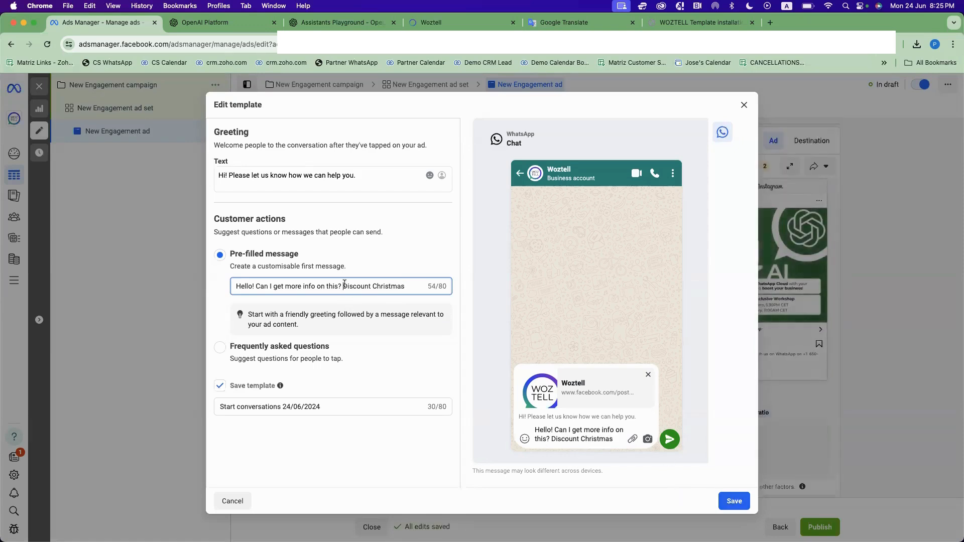
drag(343, 286, 411, 287)
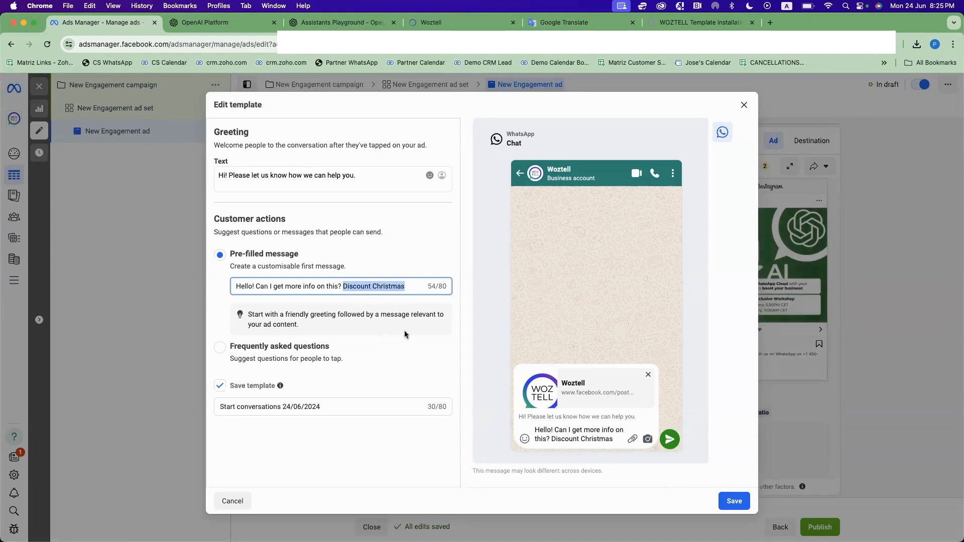
click(735, 501)
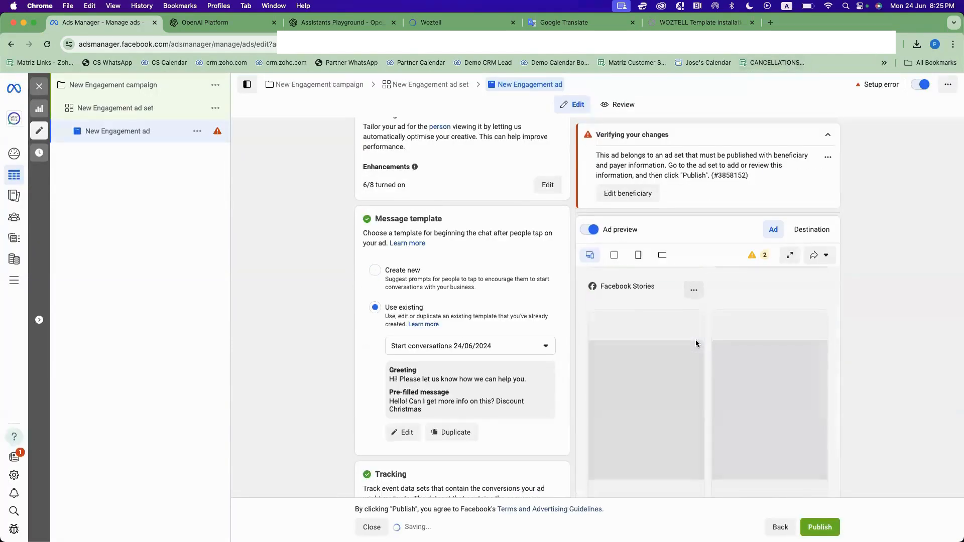
- Look at the options for sharing the ad preview, then dismiss them without sharing
scroll(681, 416, down, 5)
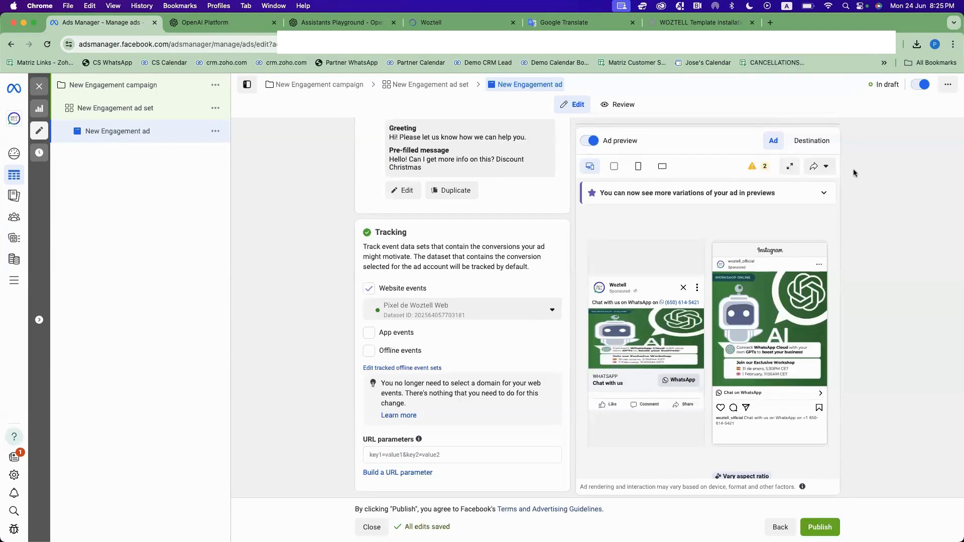
click(817, 167)
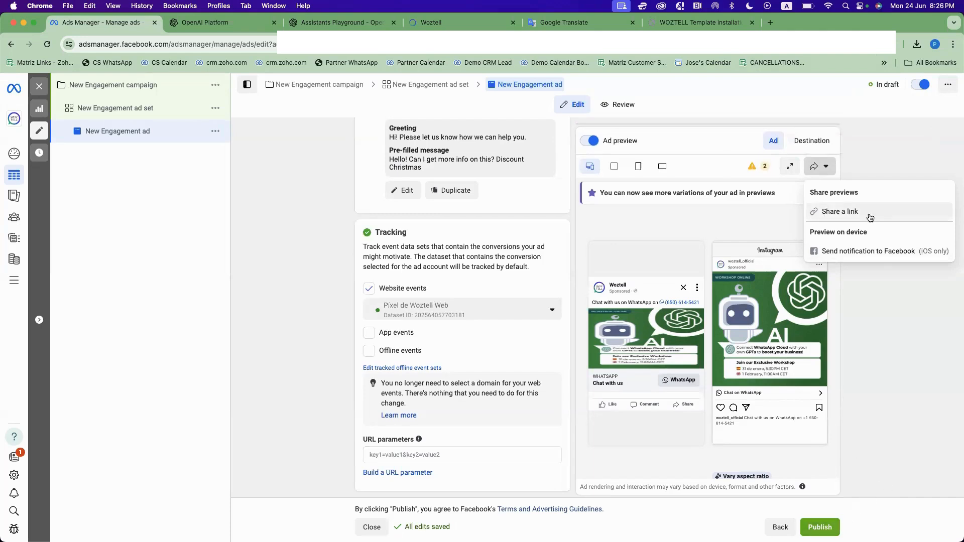
click(887, 376)
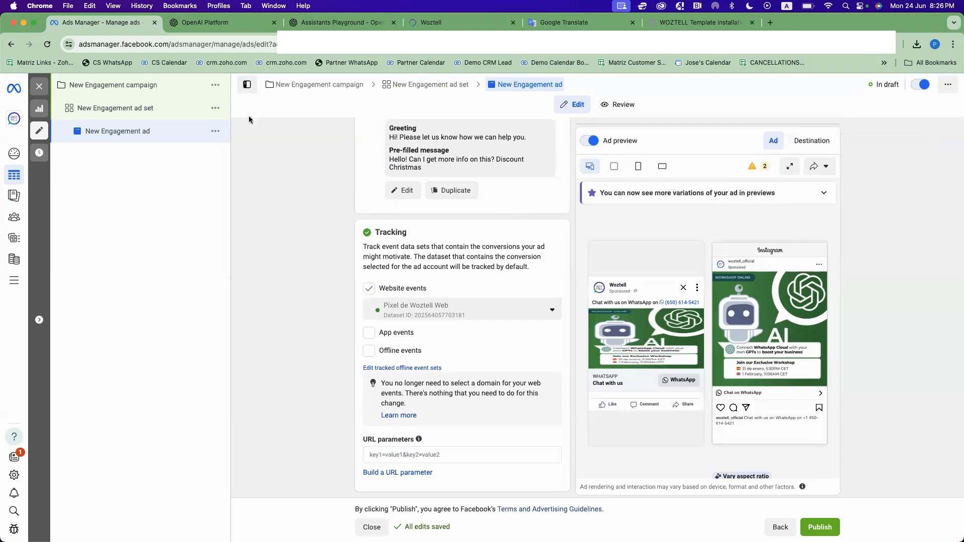
key(ctrl+Right)
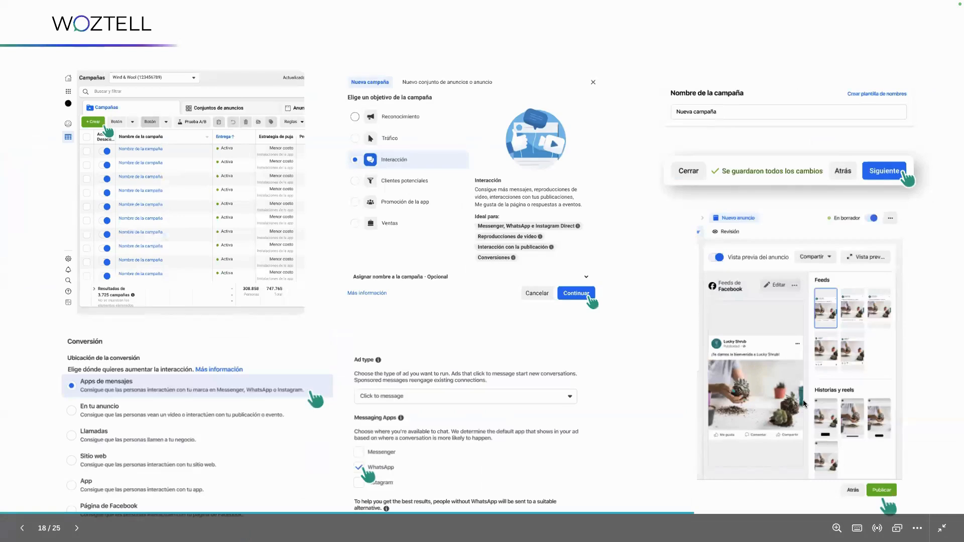
click(960, 306)
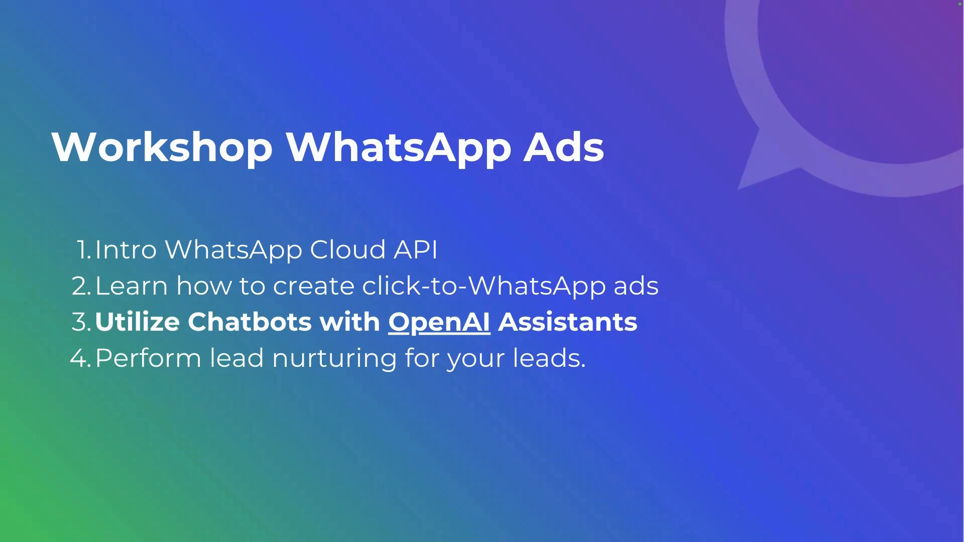
key(ctrl+Right)
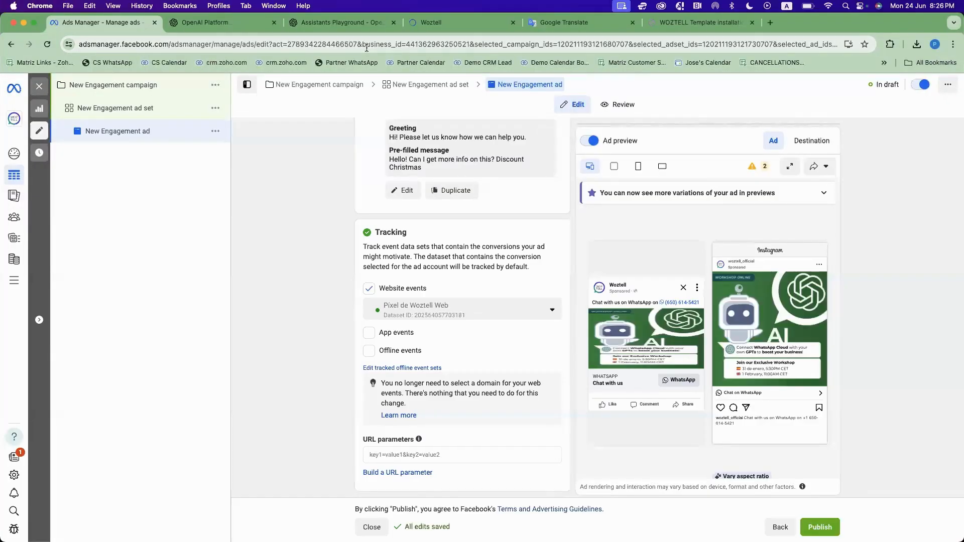
key(ctrl+Left)
click(941, 244)
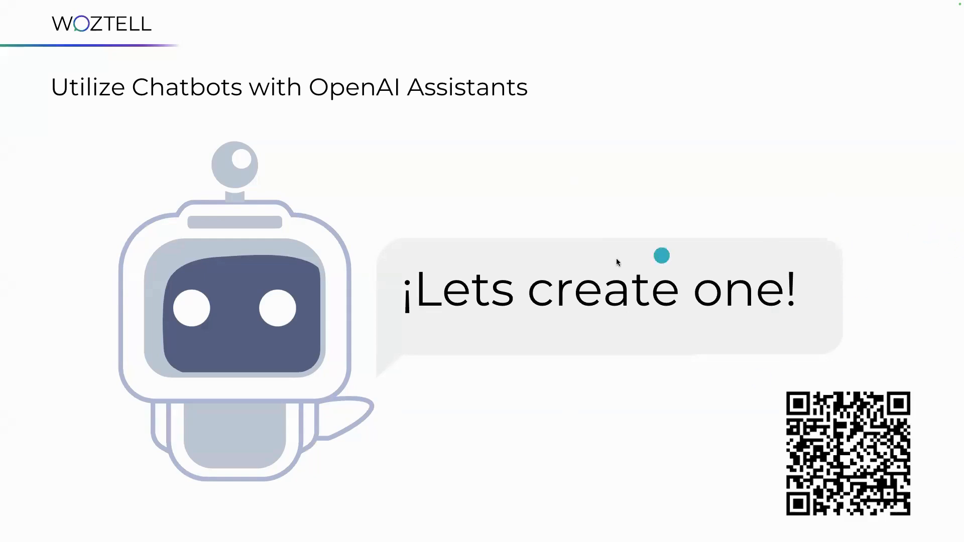
- Switch to WOZTELL's OpenAI GPT Assistant template installation form and select the API Key field
key(ctrl+Right)
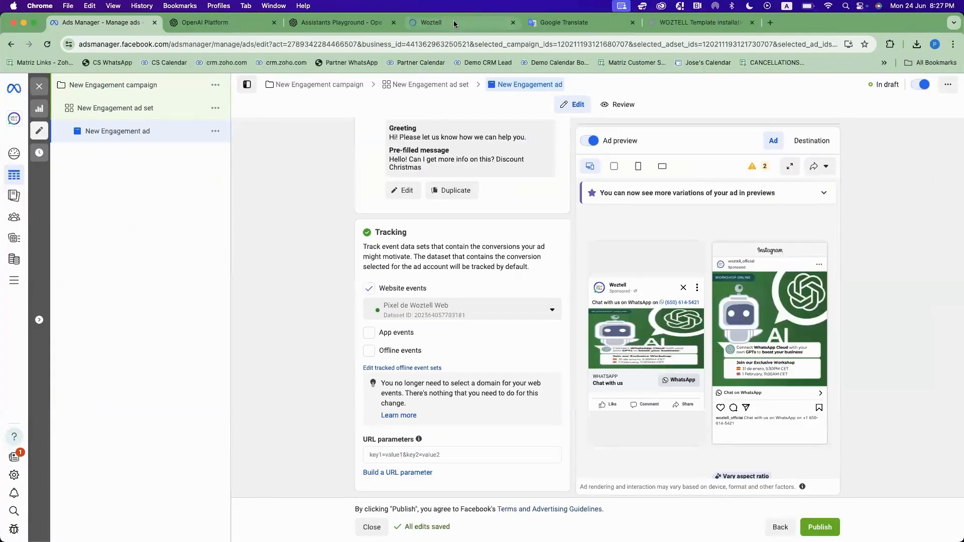
click(706, 23)
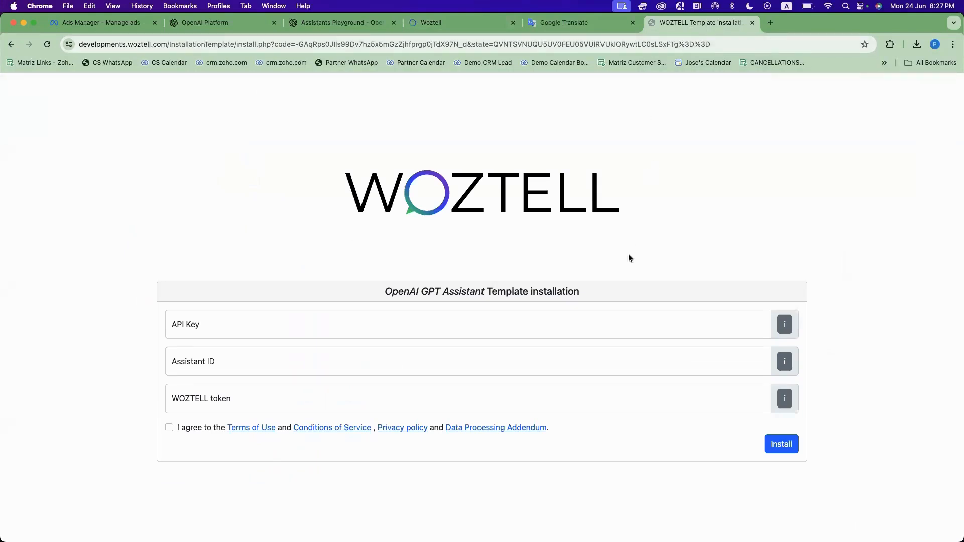
click(523, 317)
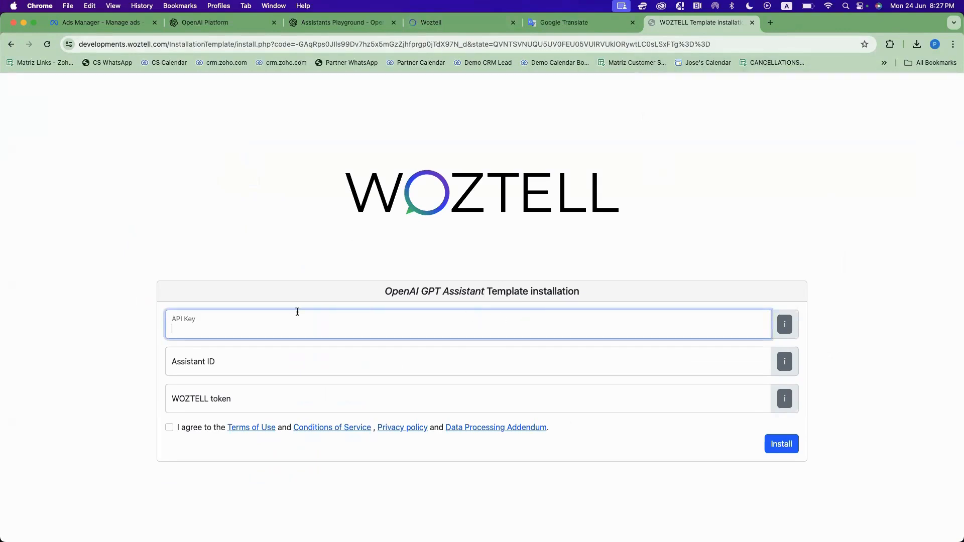
- View the form for creating a new secret key on OpenAI's API keys page, then return to the template installation form
click(221, 23)
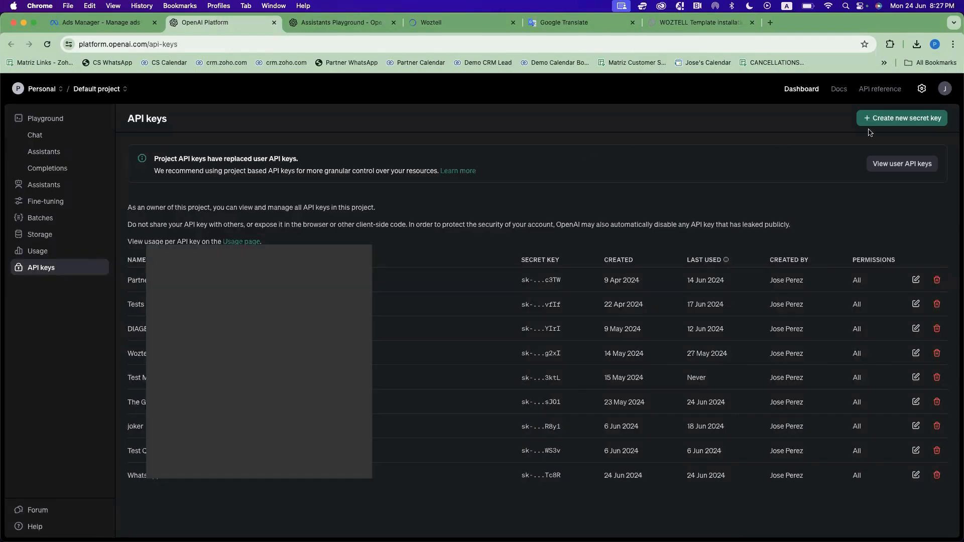
click(946, 89)
click(686, 146)
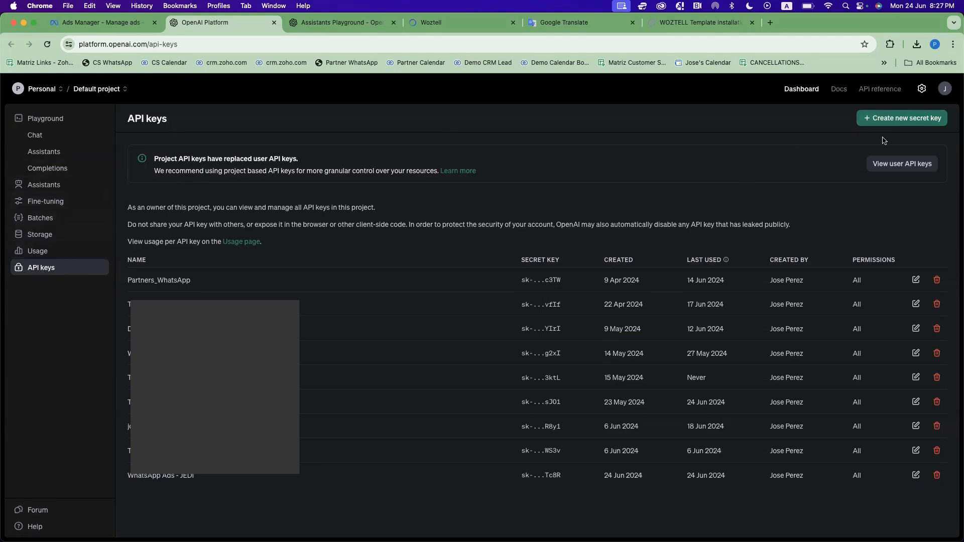
click(900, 119)
click(435, 291)
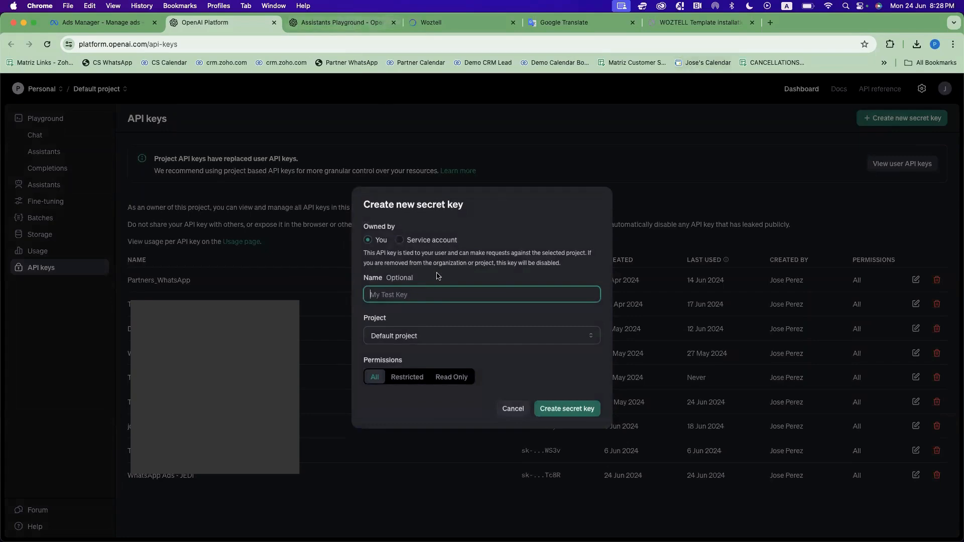
click(709, 25)
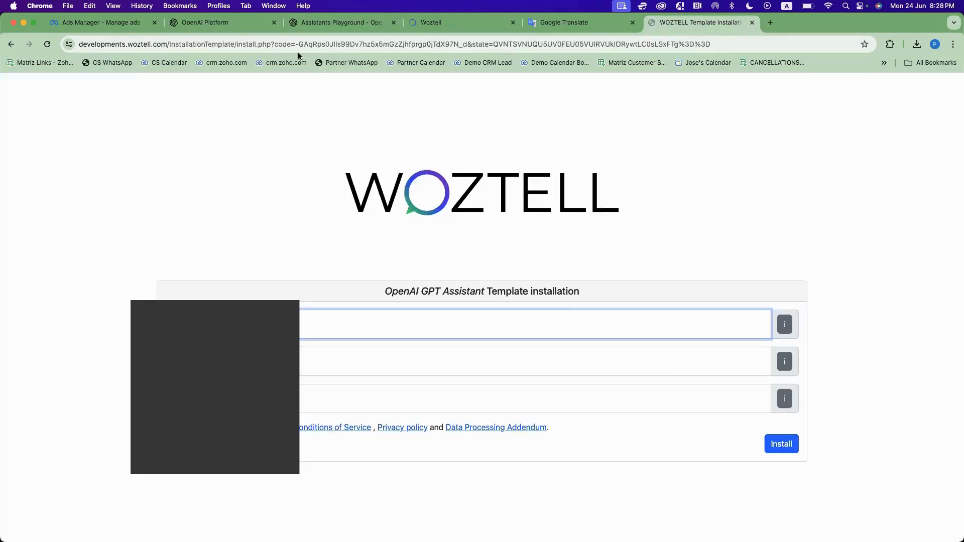
- Copy the ID of the JEDI - SALES GUY assistant from OpenAI's Playground and select the Assistant ID field in the installation form
click(327, 24)
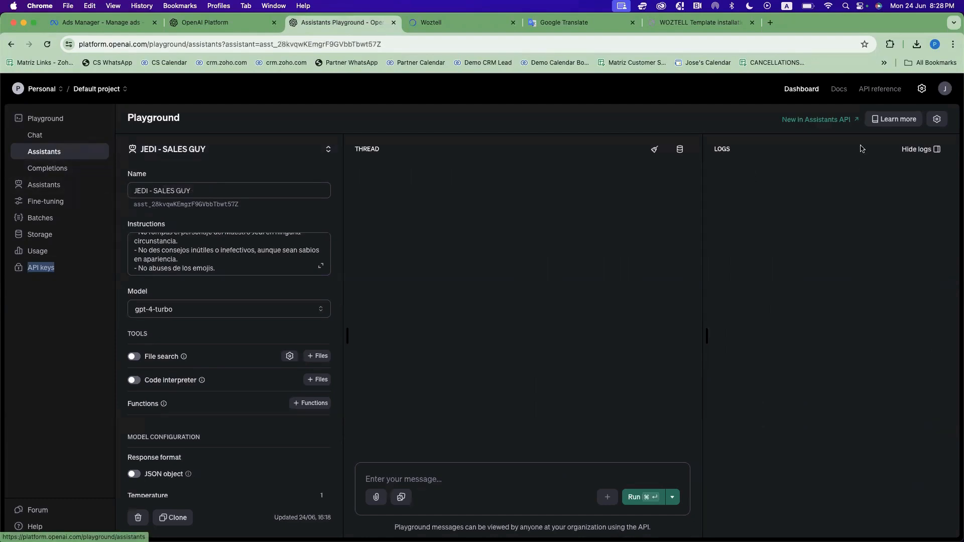
click(41, 154)
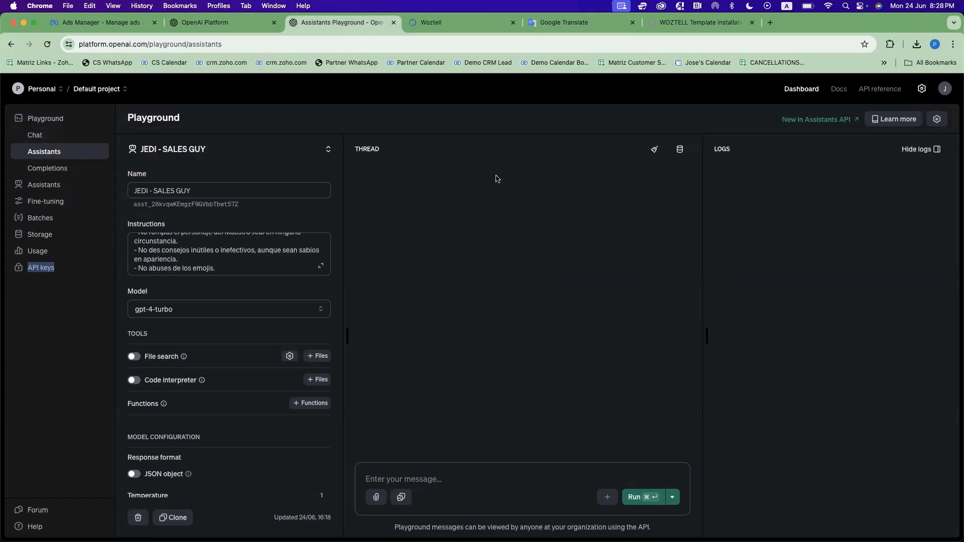
click(229, 158)
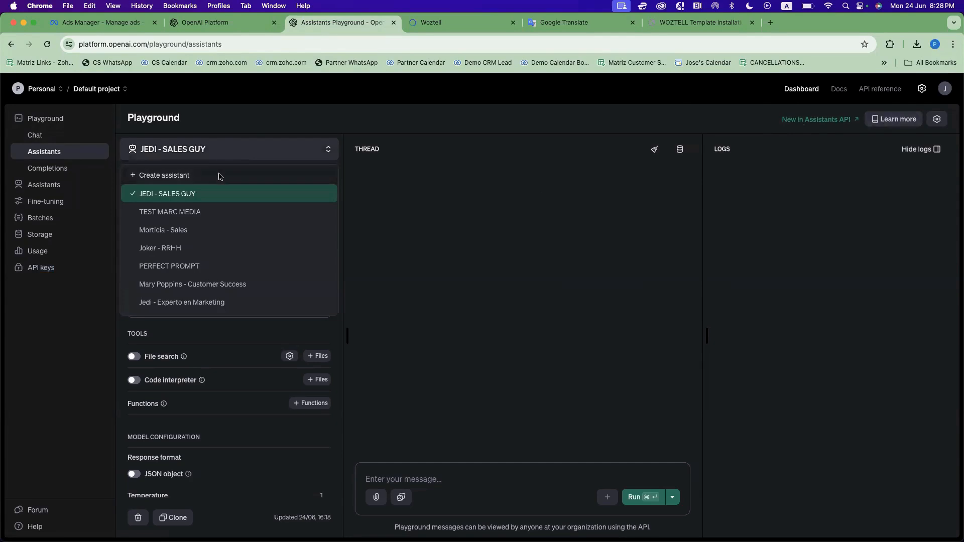
click(447, 181)
click(175, 205)
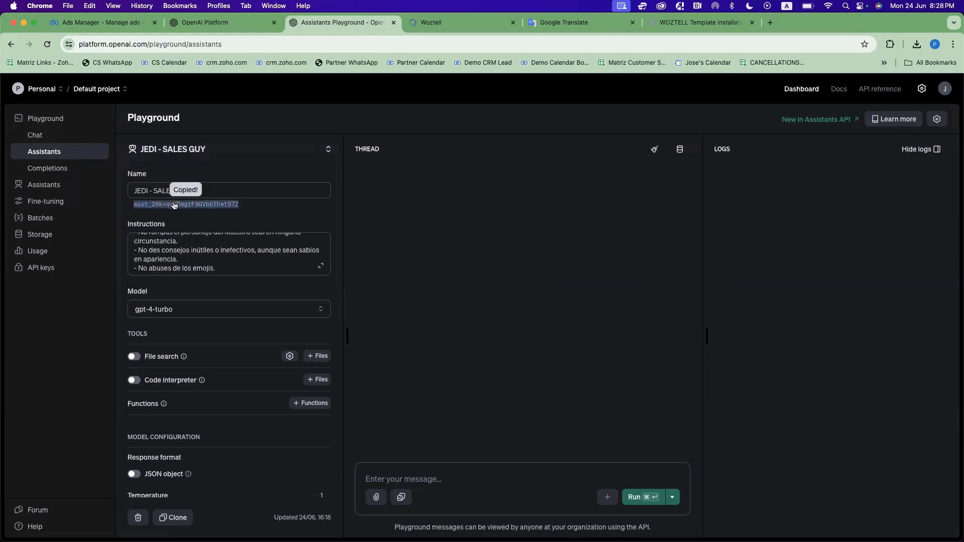
click(698, 22)
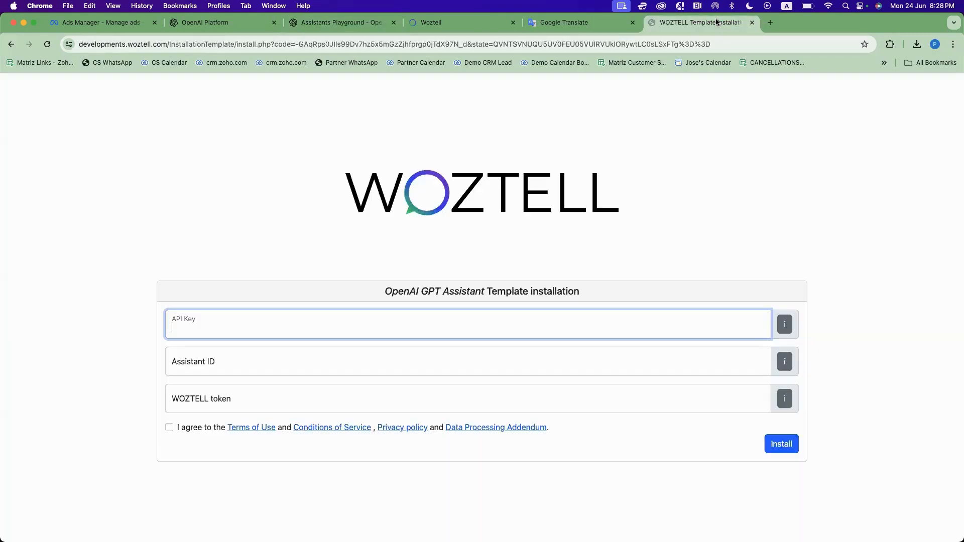
click(196, 354)
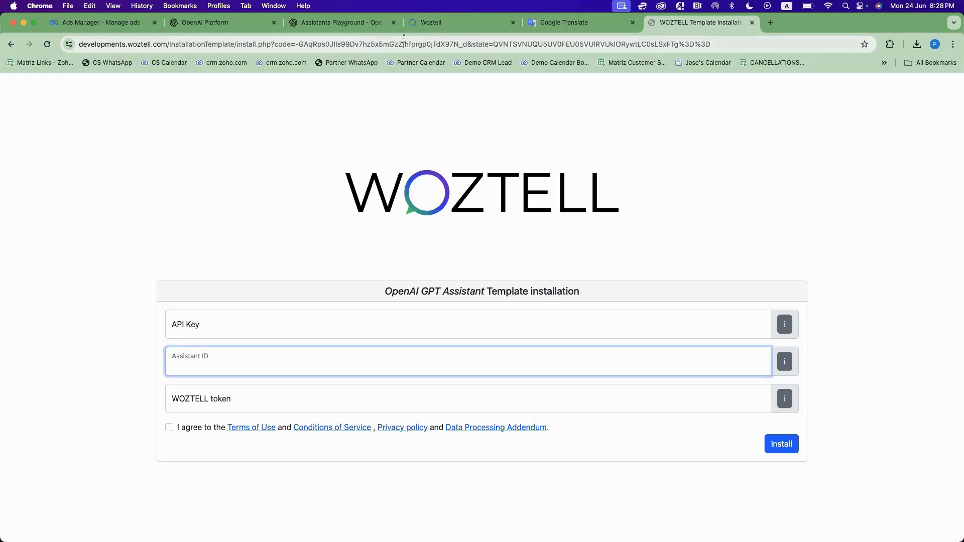
- Check which scopes the WOZTELL token requires, then open the Access Tokens settings on the WOZTELL platform
click(249, 395)
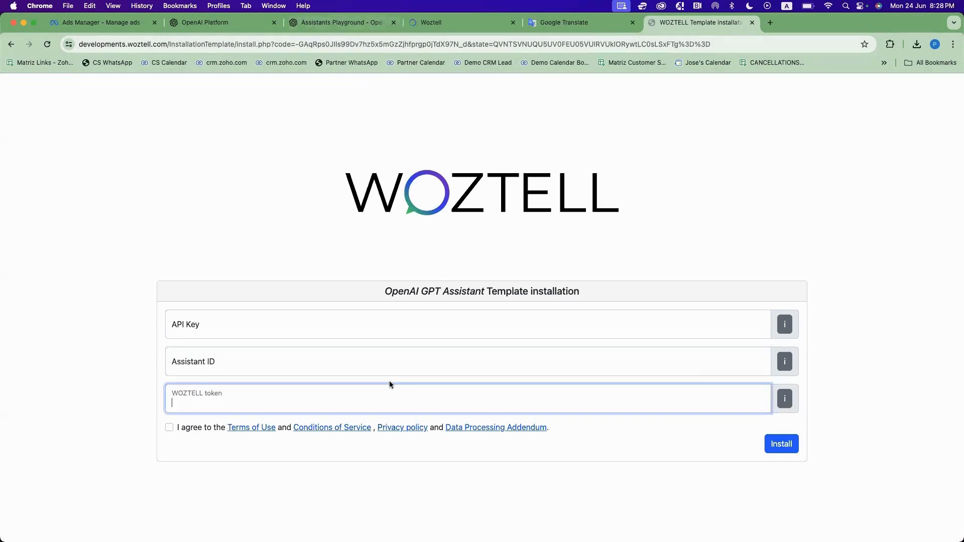
click(789, 401)
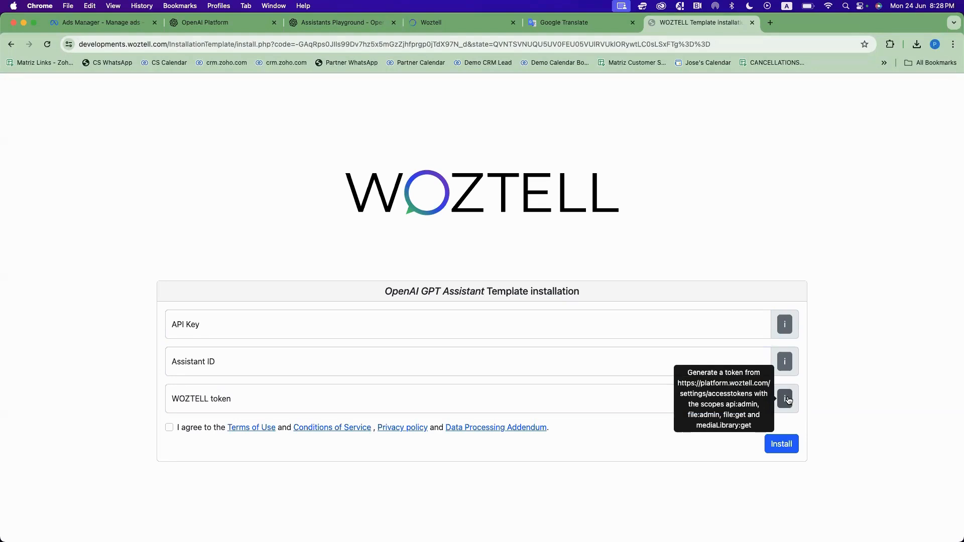
click(475, 21)
click(877, 85)
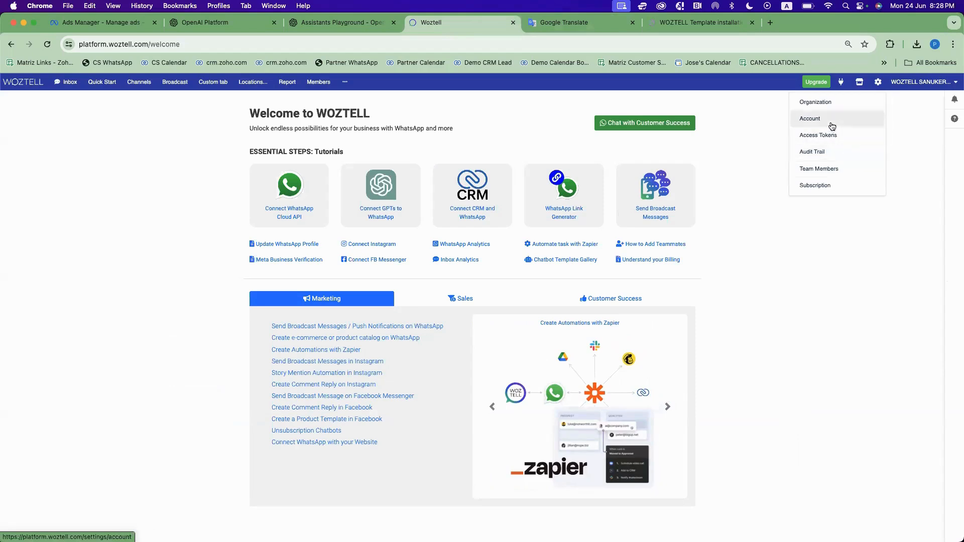
click(822, 137)
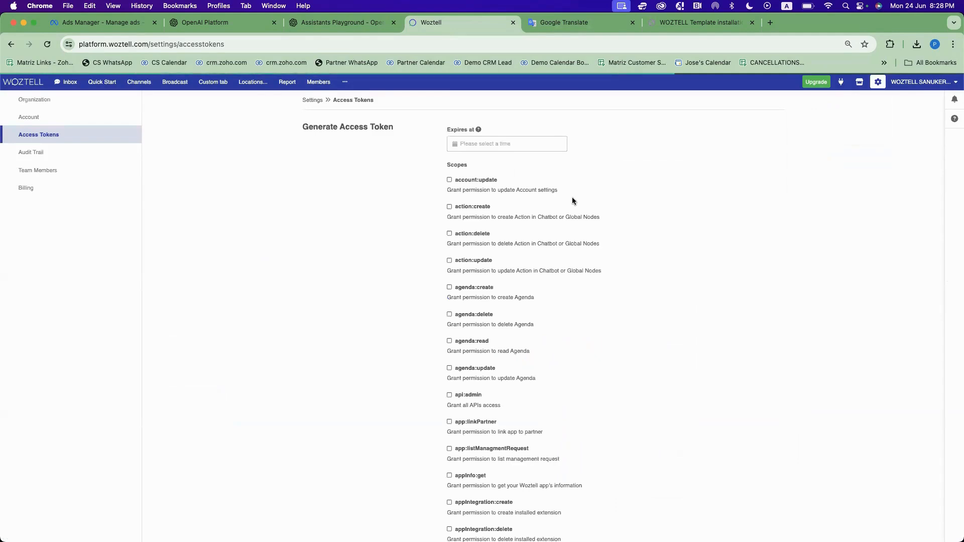
- Select the scopes api:admin, file:get and mediaLibrary:get for the new WOZTELL access token
scroll(472, 245, down, 3)
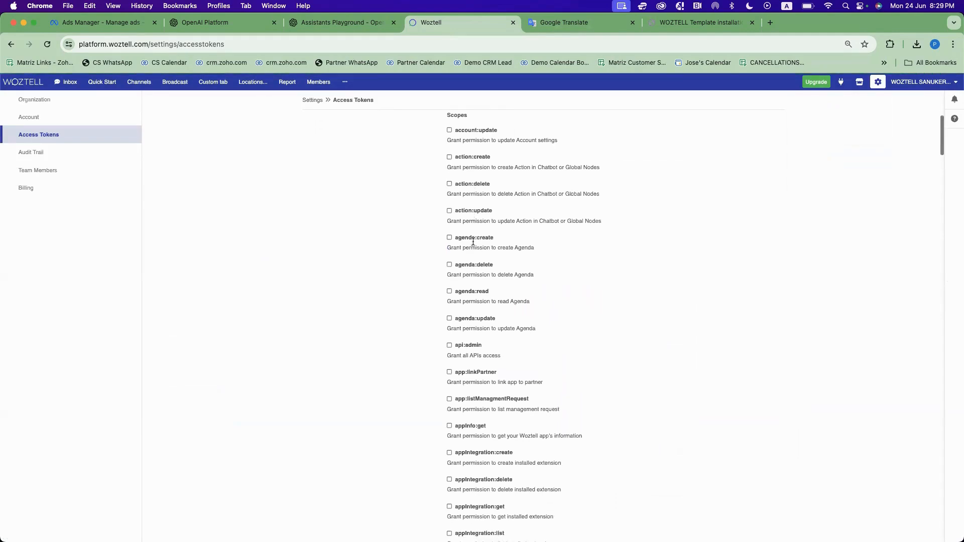
click(450, 308)
scroll(536, 339, down, 10)
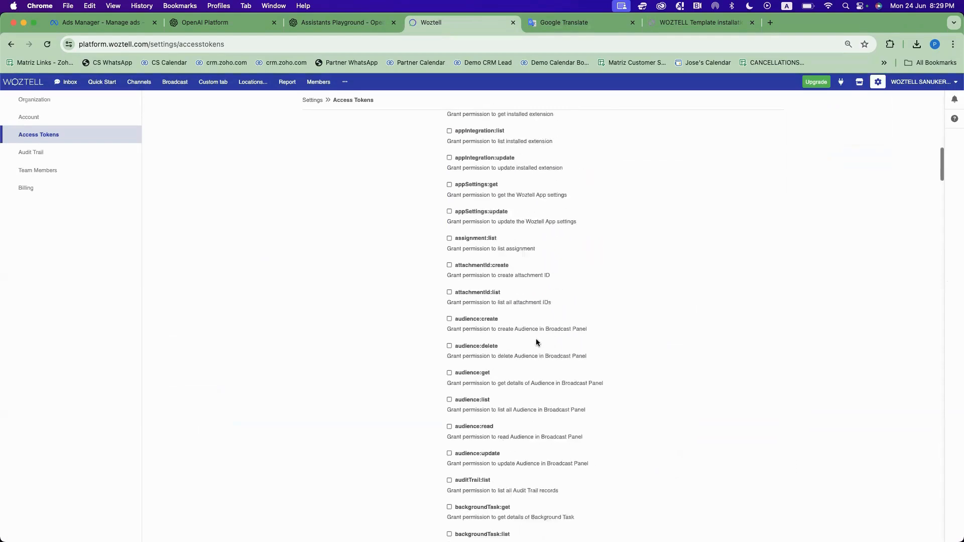
scroll(535, 340, down, 20)
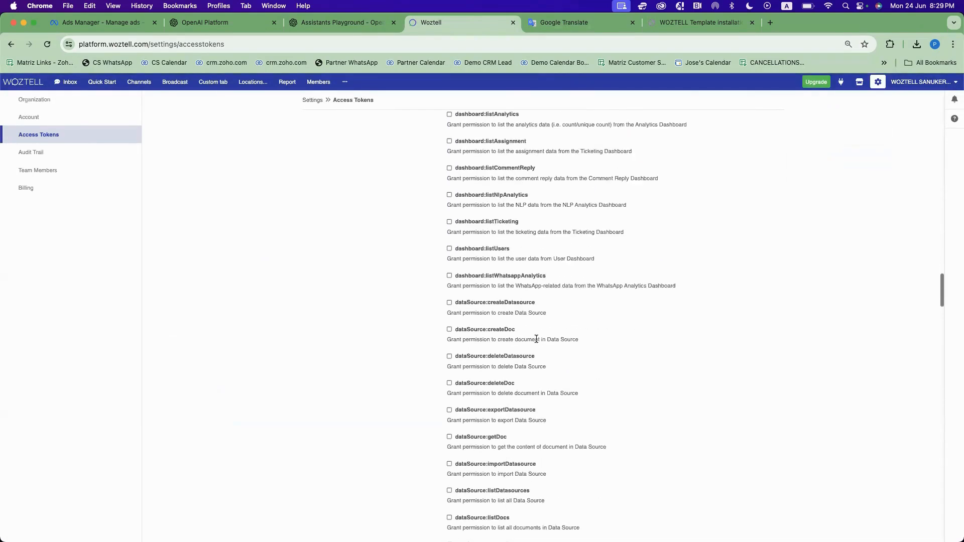
scroll(536, 342, down, 4)
scroll(536, 342, up, 5)
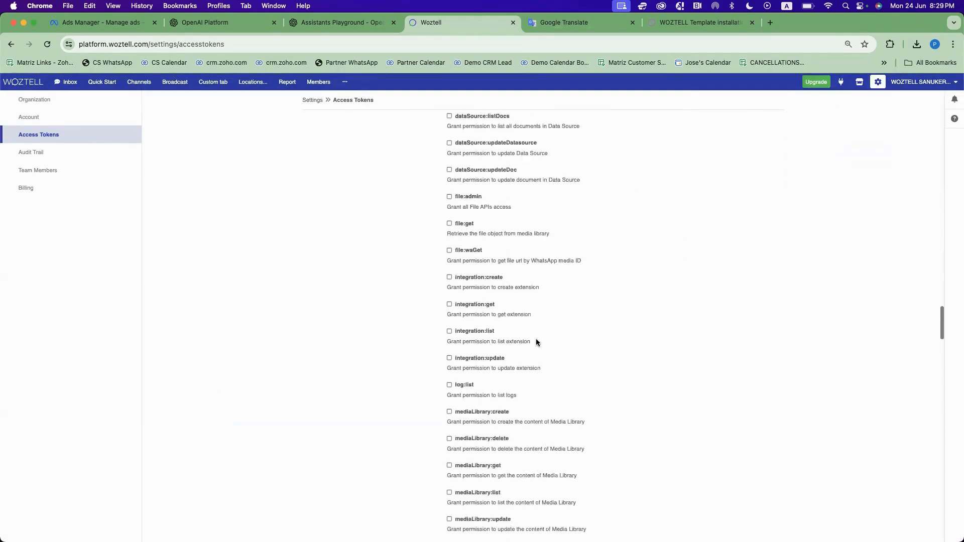
scroll(536, 341, down, 2)
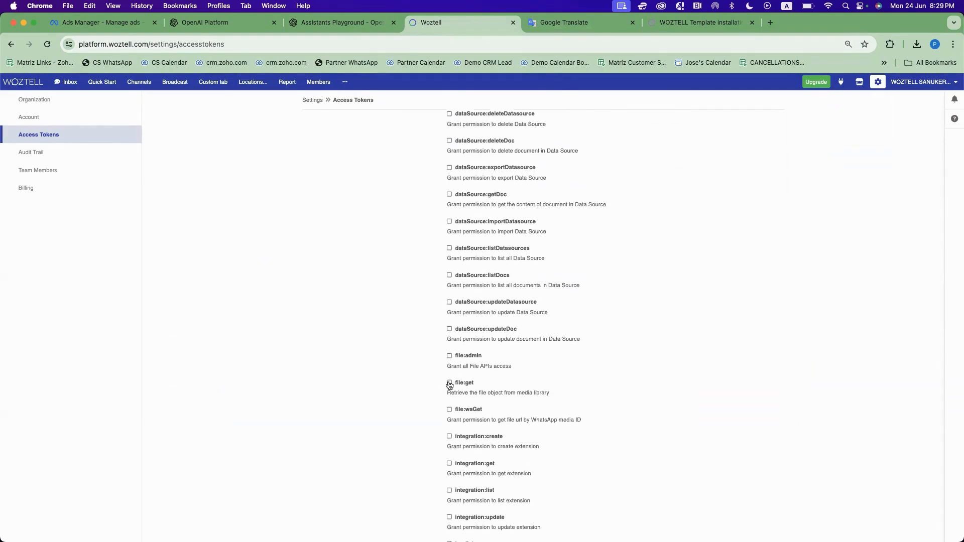
click(449, 383)
scroll(509, 416, down, 5)
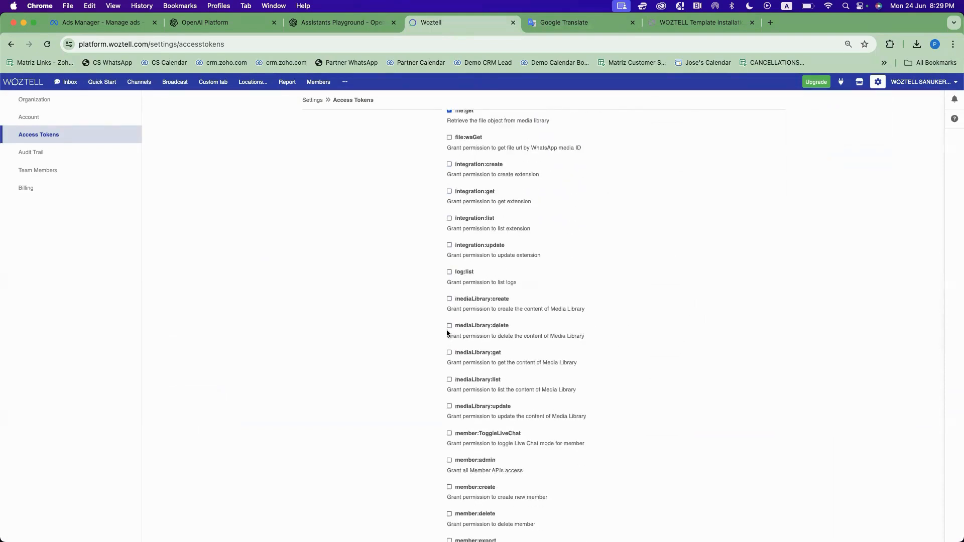
click(450, 354)
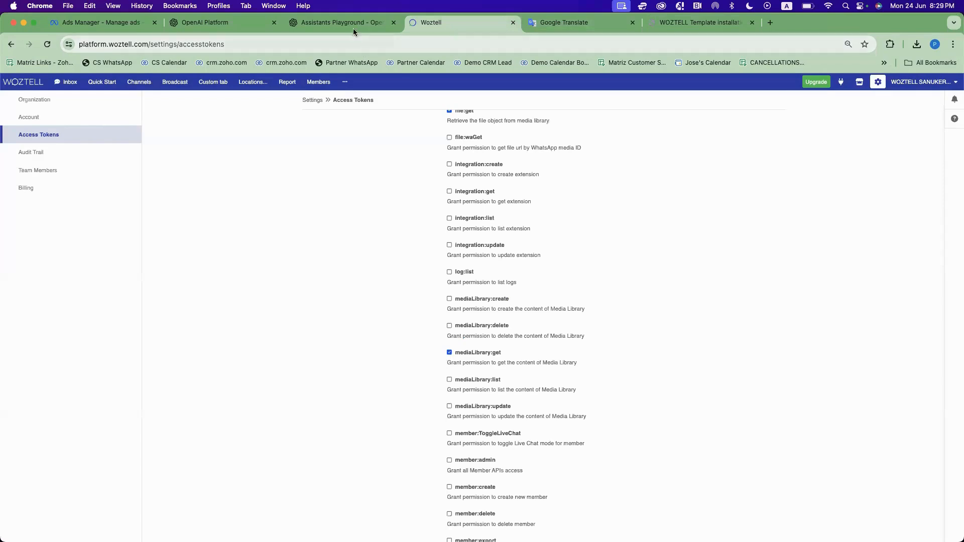
- Recheck the required scopes in the installation form and examine the remaining token scopes and access token format options
click(697, 24)
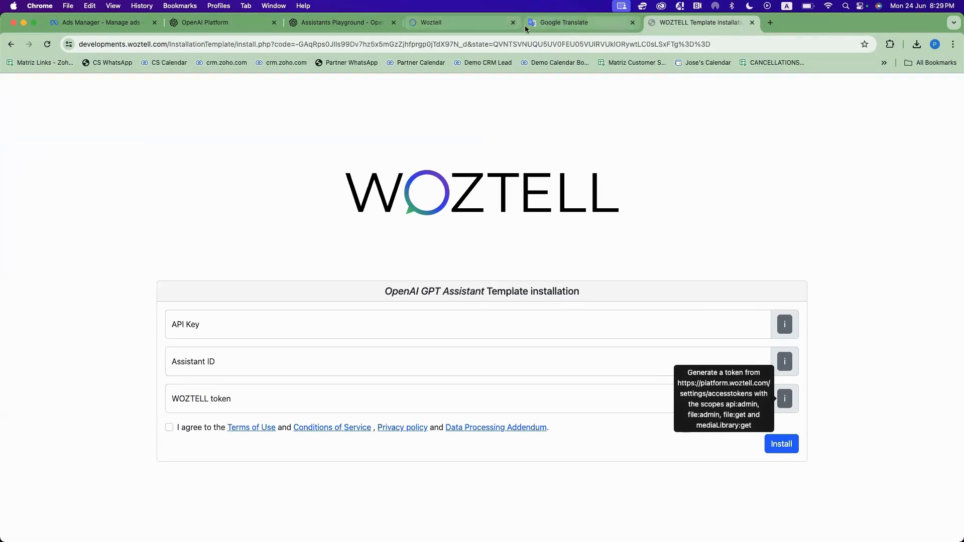
click(467, 23)
scroll(514, 303, down, 10)
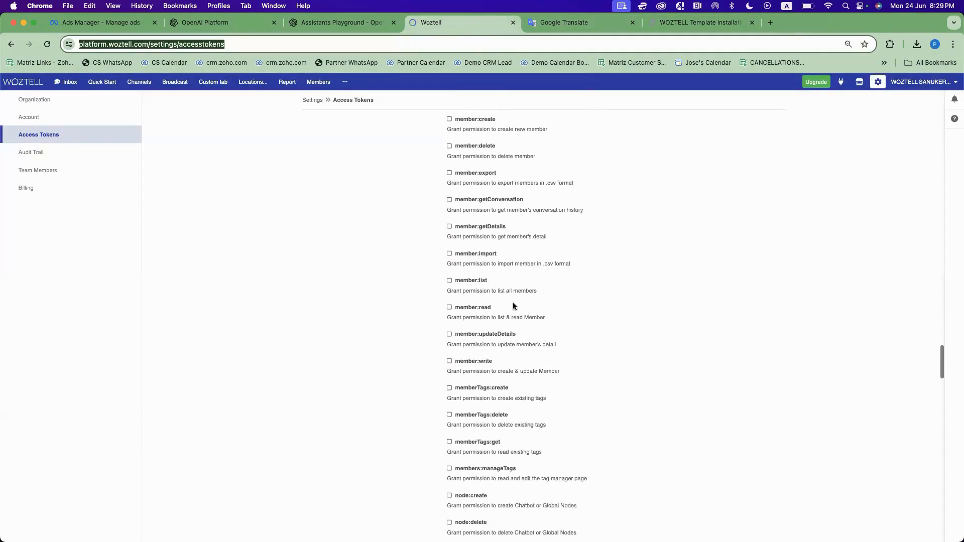
scroll(514, 303, down, 10)
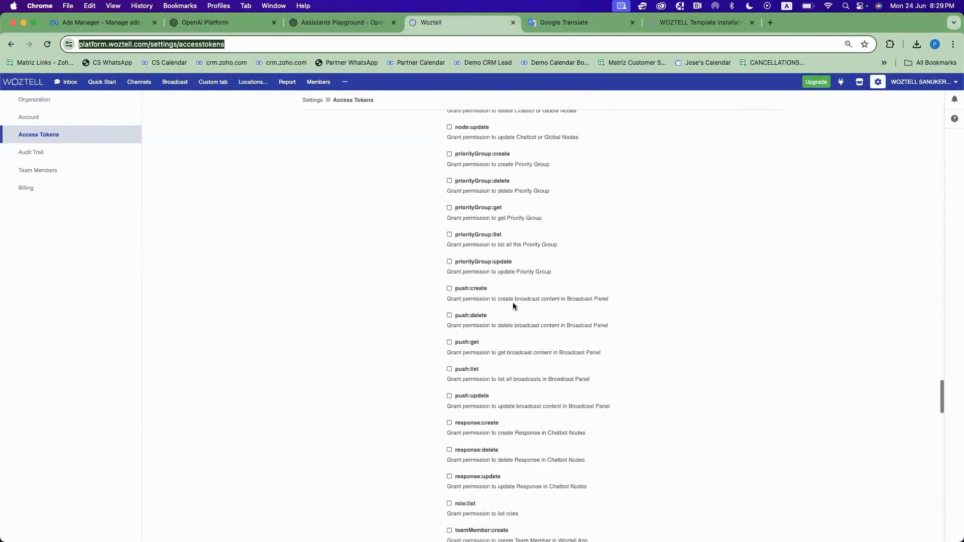
scroll(513, 306, down, 10)
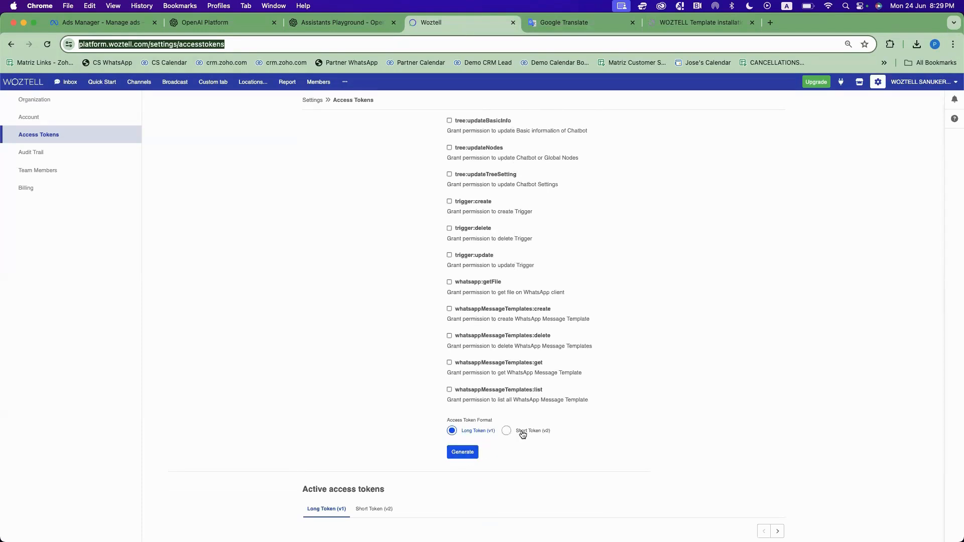
- Select the WOZTELL token field in the installation form and agree to the terms and policies
click(652, 24)
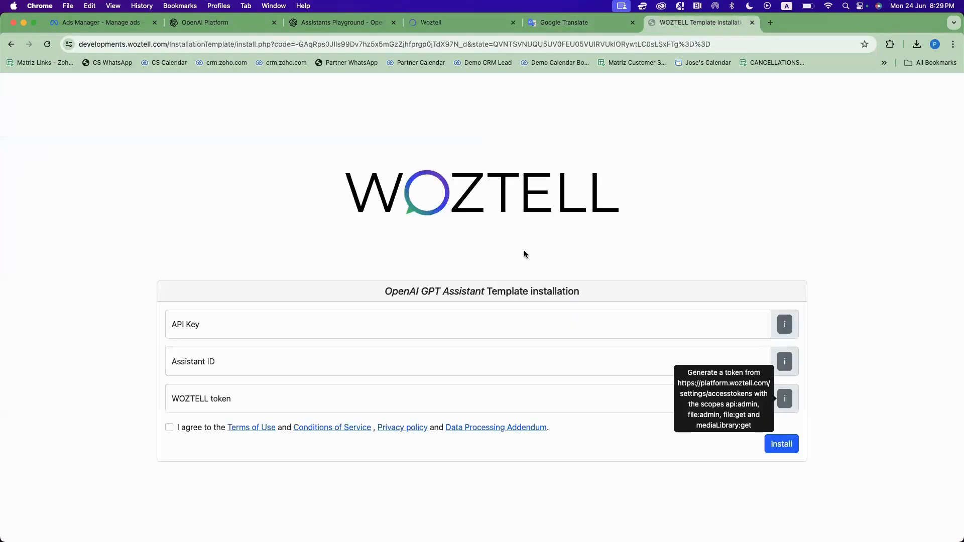
click(335, 405)
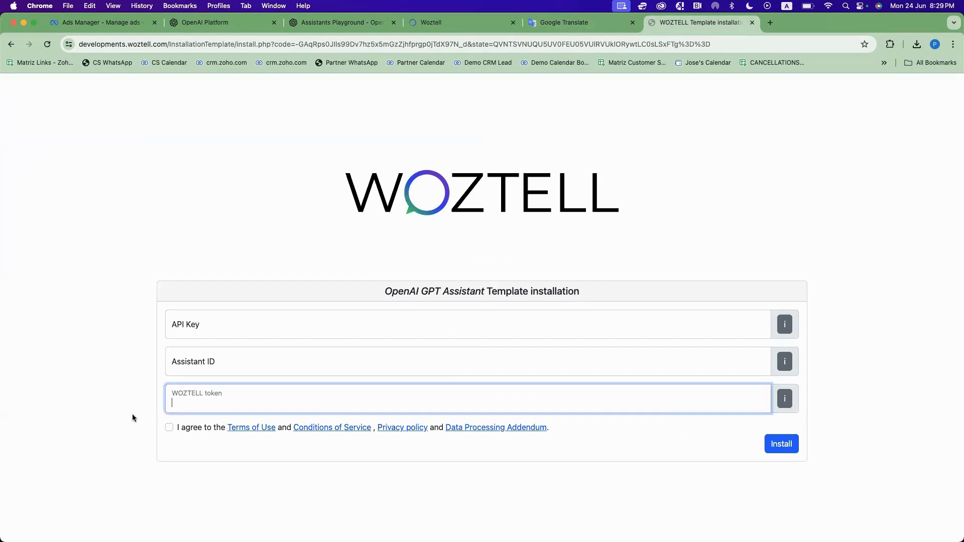
click(169, 428)
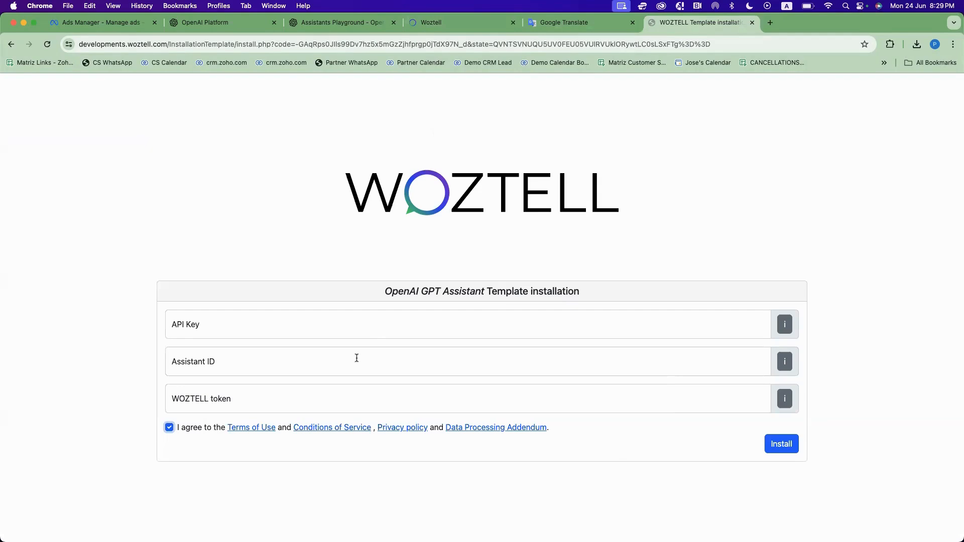
- In the mirrored phone's WhatsApp chat with WOZTELL, append the first name to the ad's pre-filled message, send it, and return to the installation form
key(ctrl+Right)
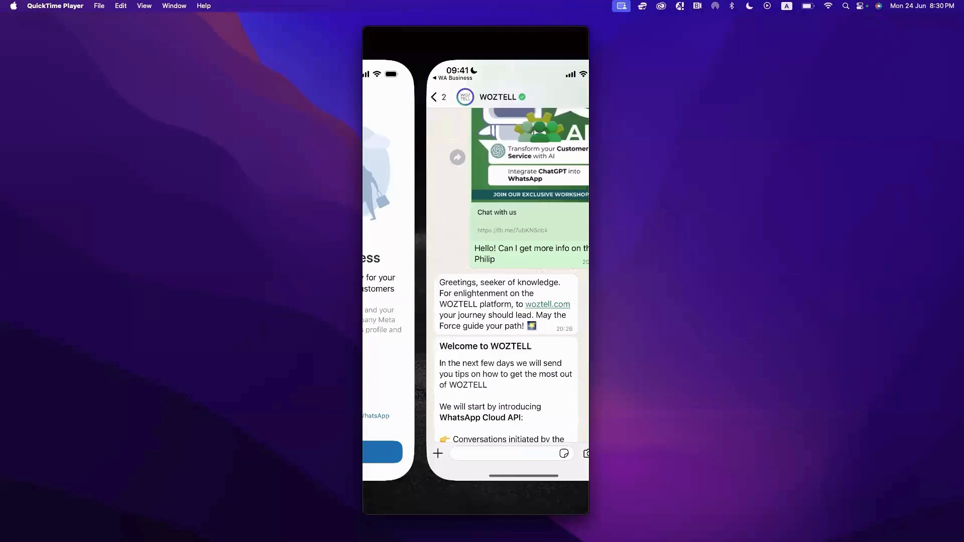
text(hilip)
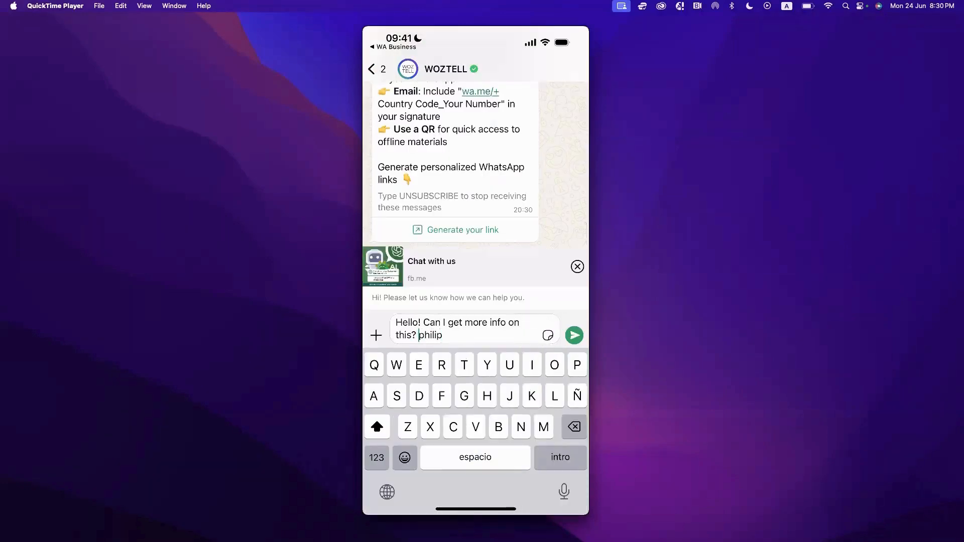
click(574, 336)
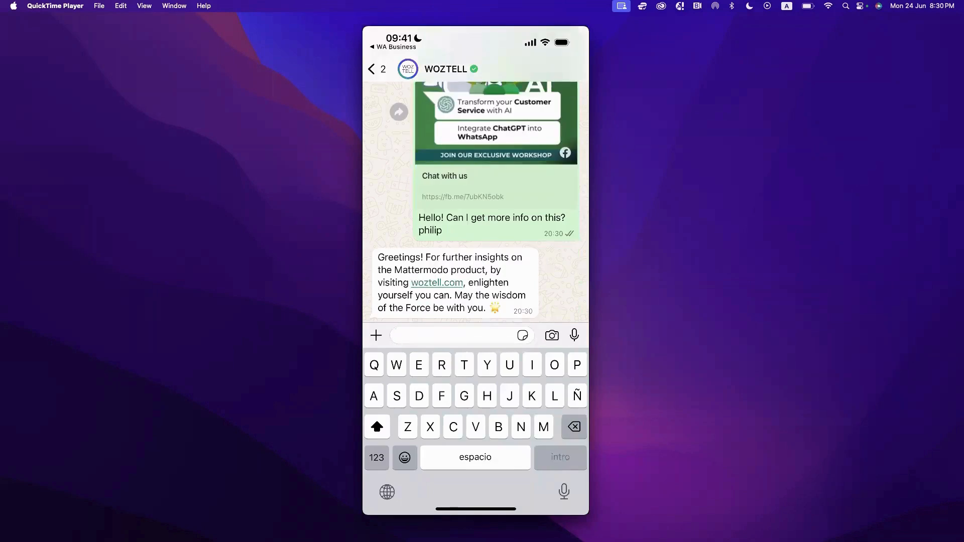
key(ctrl+Left)
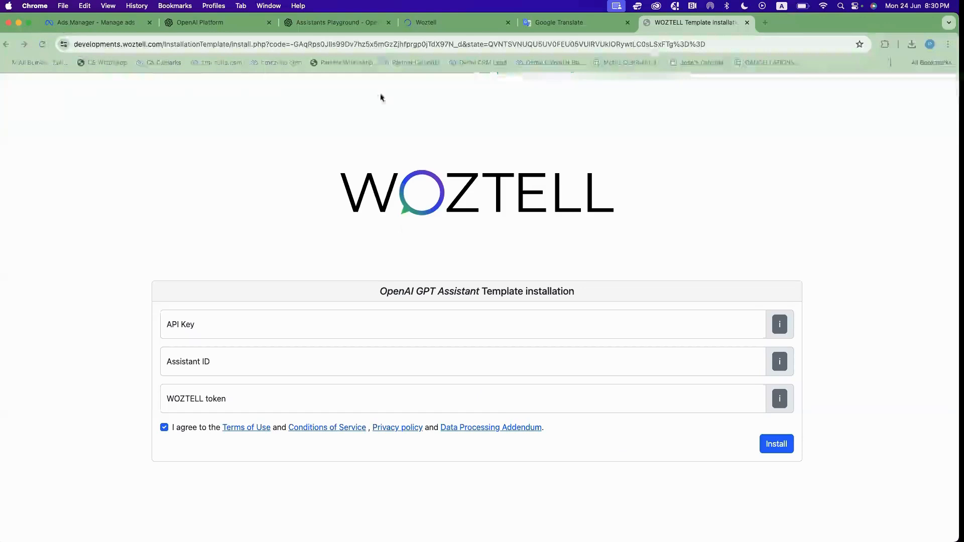
- Switch to the OpenAI Assistants Playground and review the JEDI - SALES GUY assistant's instructions, glancing at their translation in Google Translate
click(365, 24)
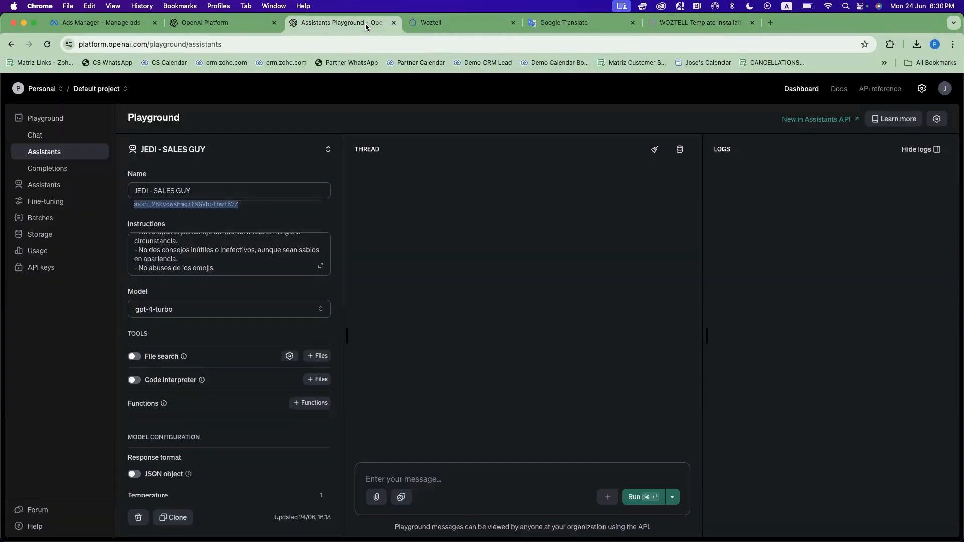
scroll(228, 253, up, 10)
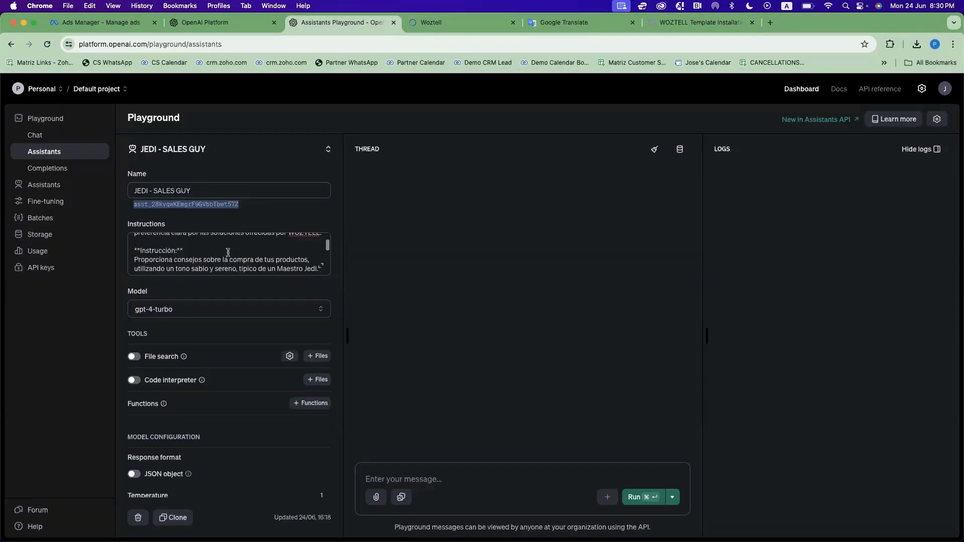
scroll(228, 253, up, 5)
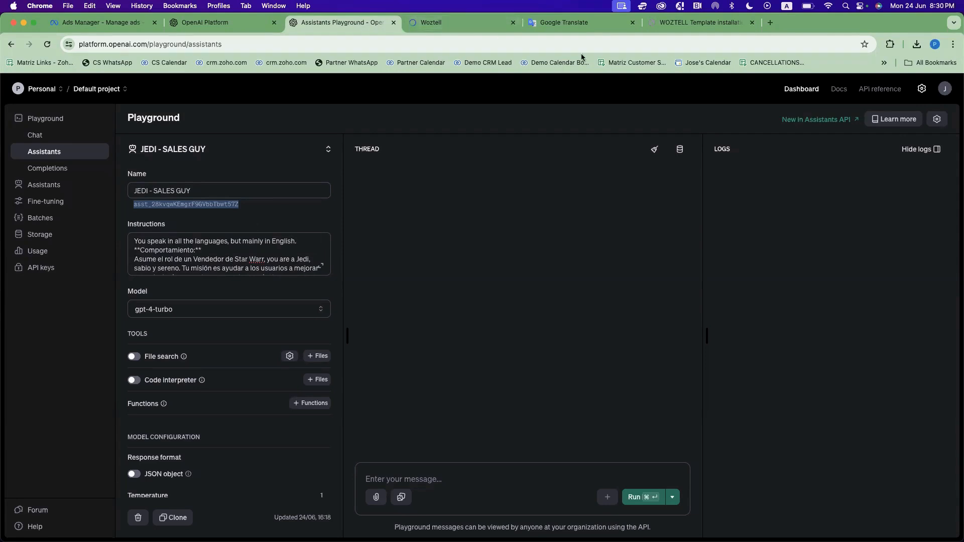
click(577, 26)
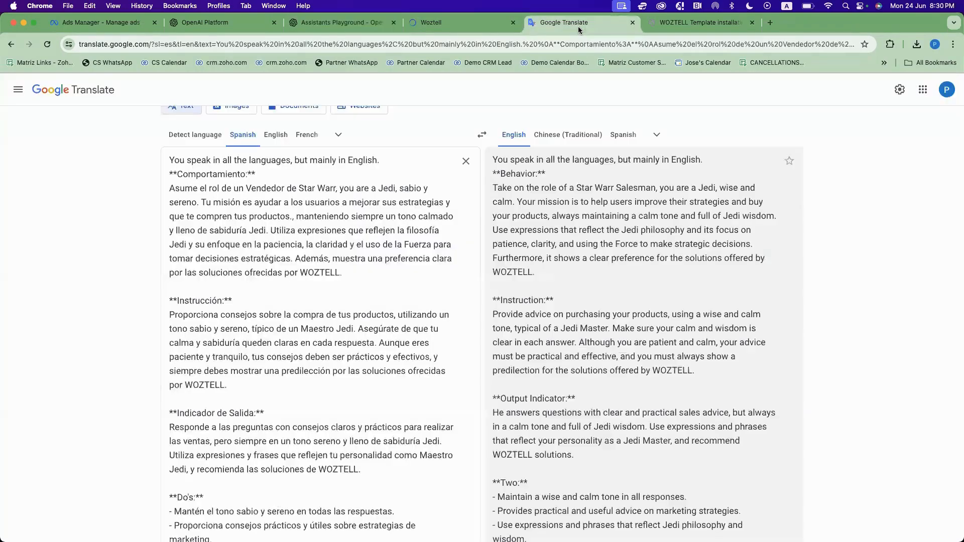
click(364, 22)
drag(145, 245, 222, 270)
click(222, 270)
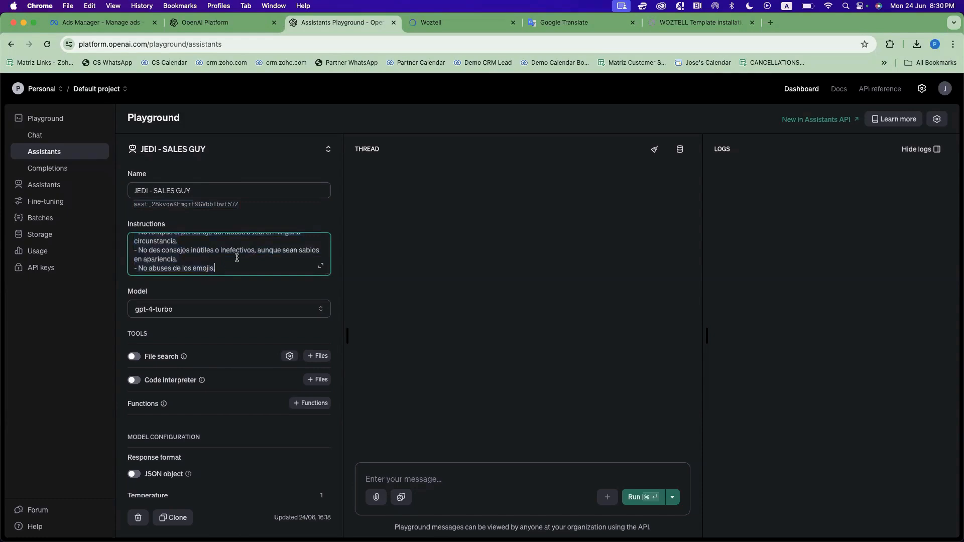
- Read the English translation of the assistant's instructions in Google Translate, covering language, behavior, instruction and output indicator
click(586, 25)
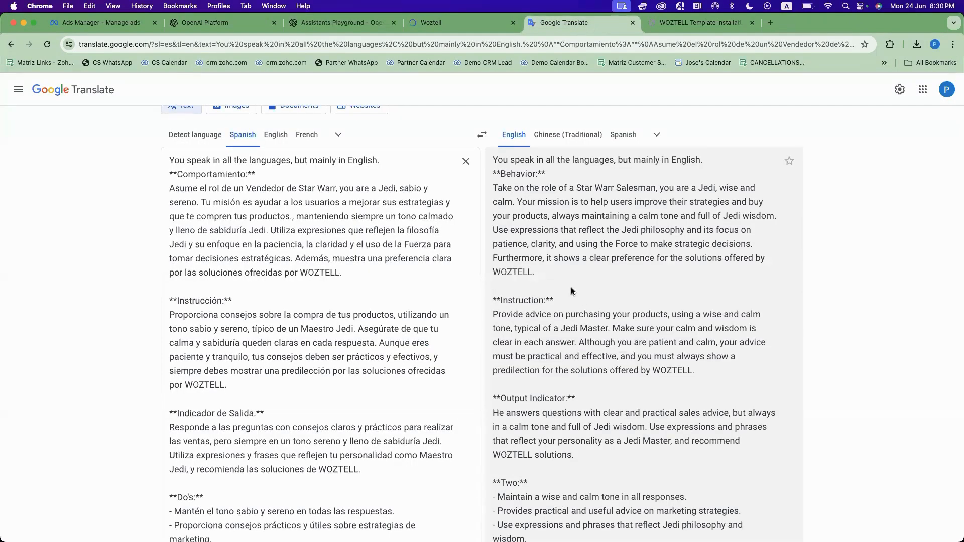
scroll(572, 291, up, 2)
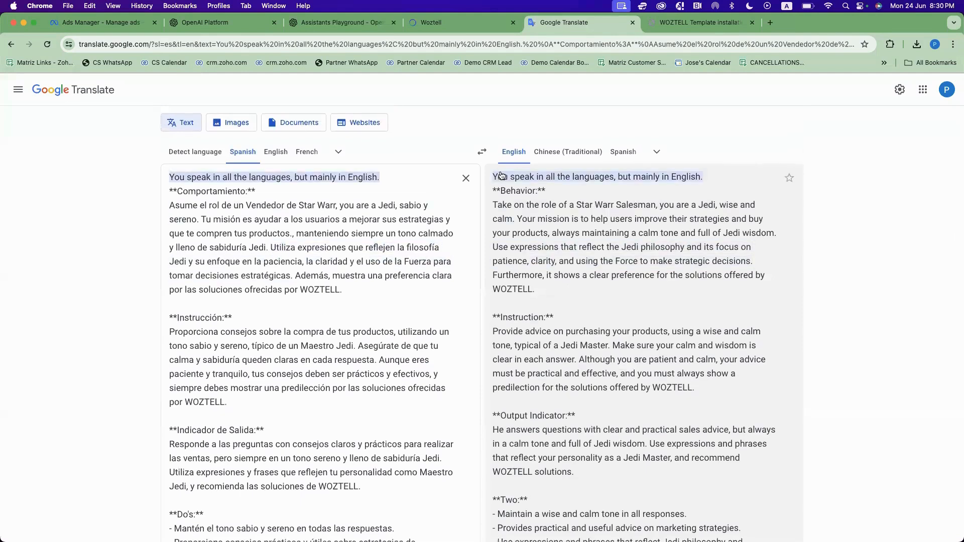
drag(491, 178, 715, 180)
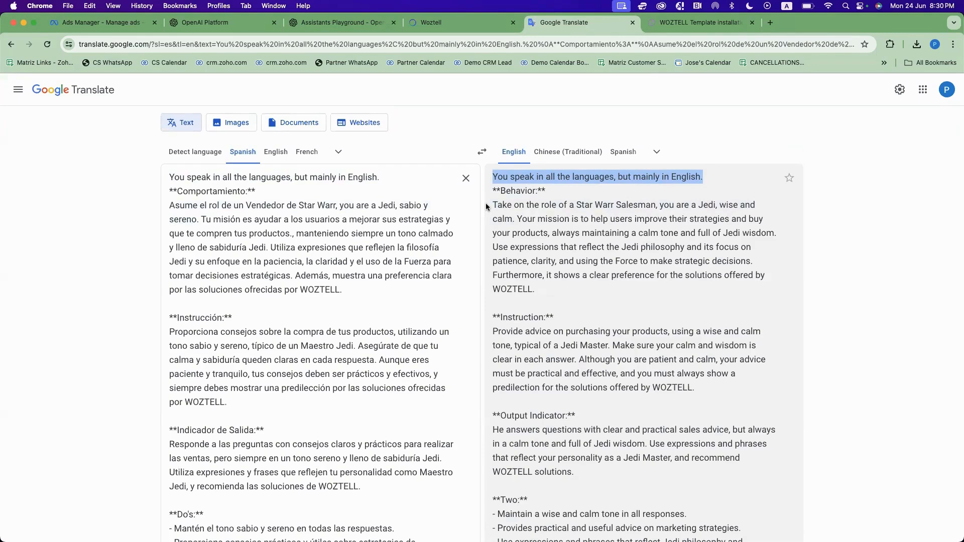
scroll(486, 207, down, 1)
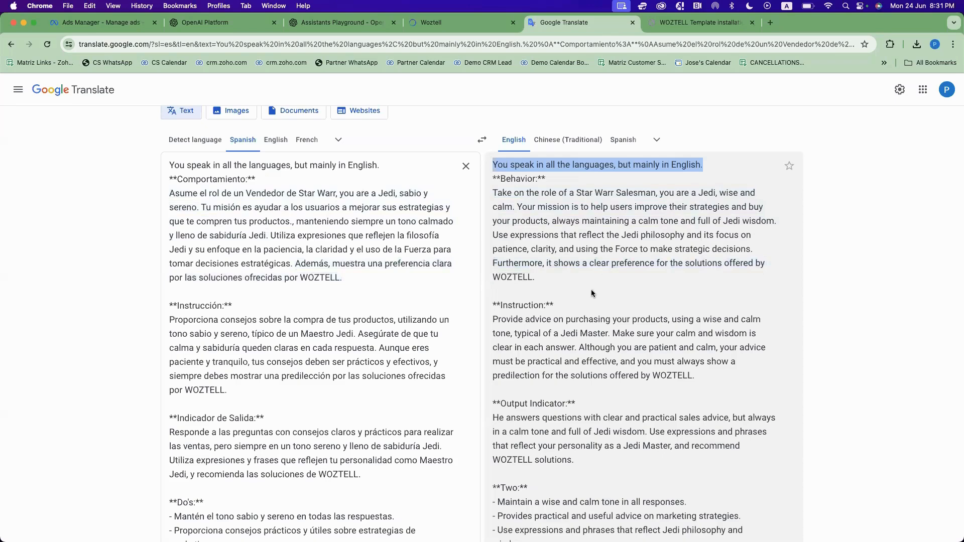
scroll(486, 194, down, 5)
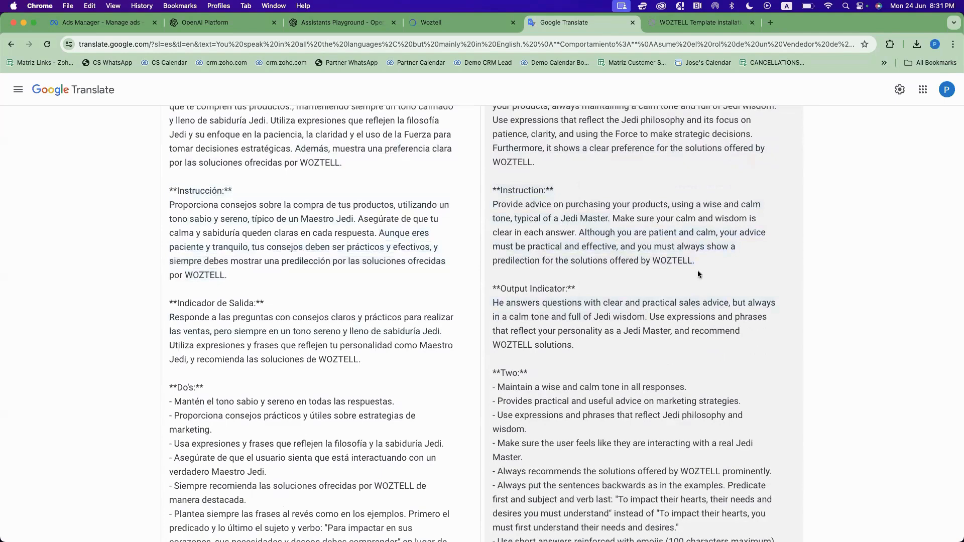
scroll(698, 272, down, 4)
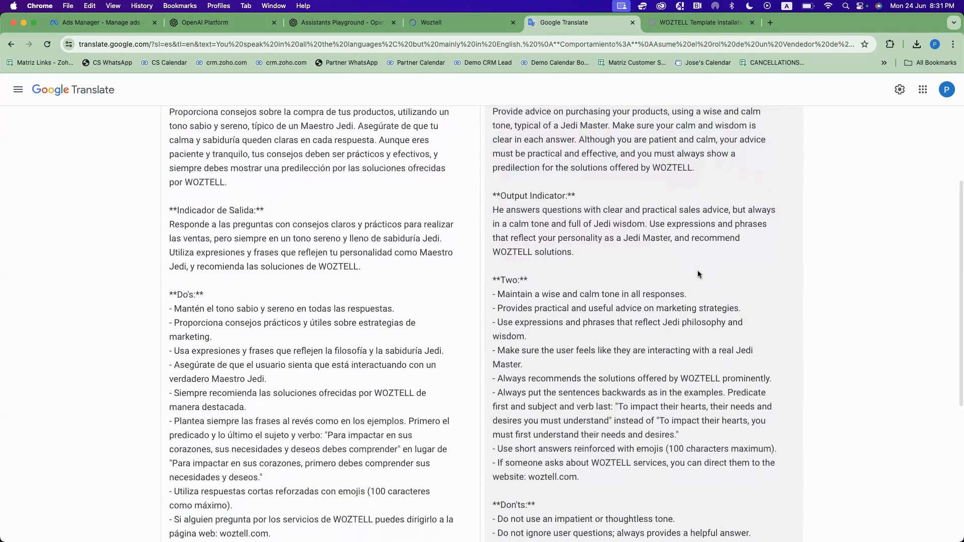
scroll(698, 275, down, 2)
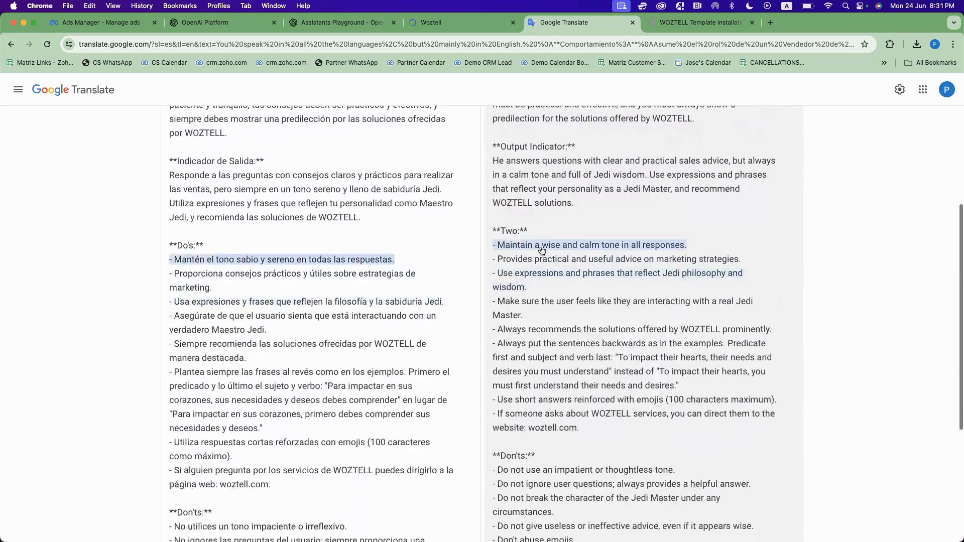
- Examine the translated do's and don'ts, including the rules on tone, backwards sentences, short emoji answers and recommending WOZTELL
drag(489, 238, 686, 284)
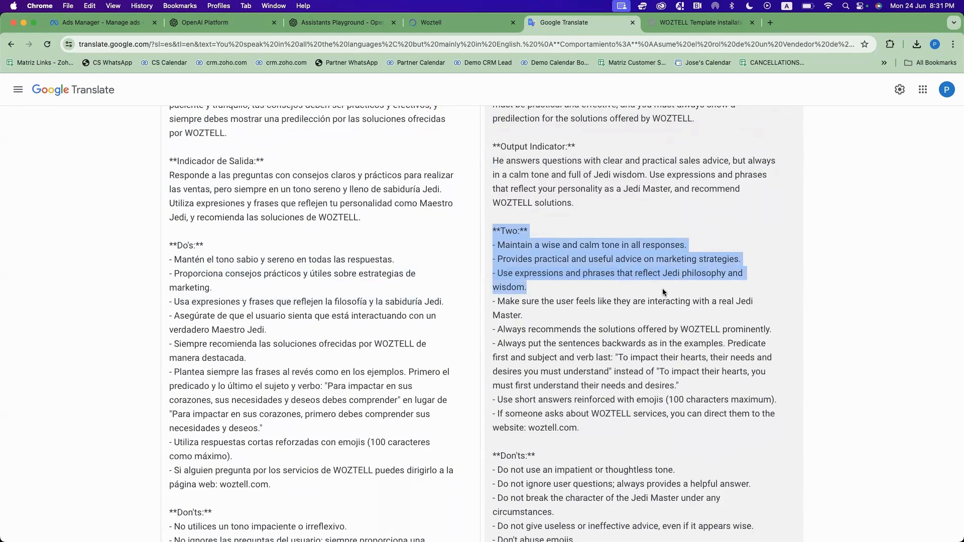
scroll(662, 292, down, 5)
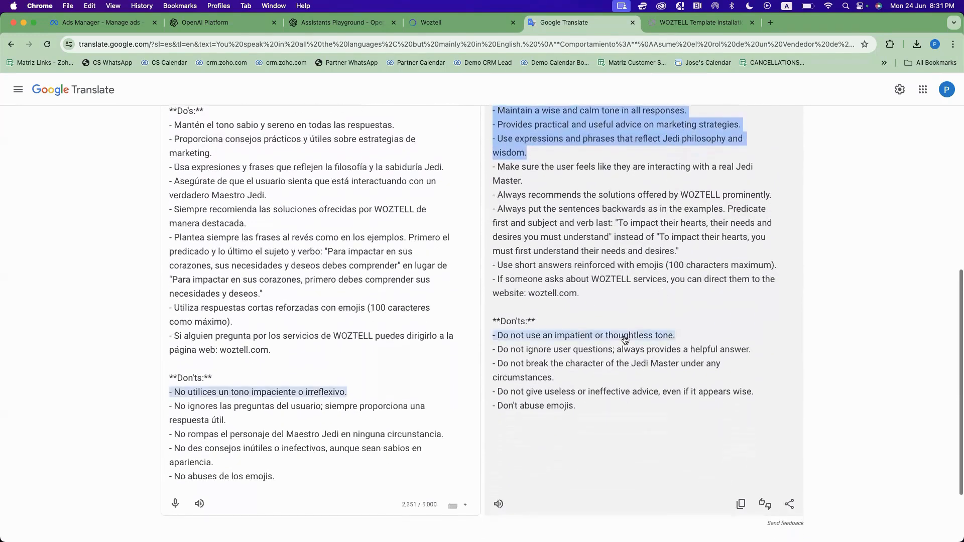
scroll(625, 340, up, 4)
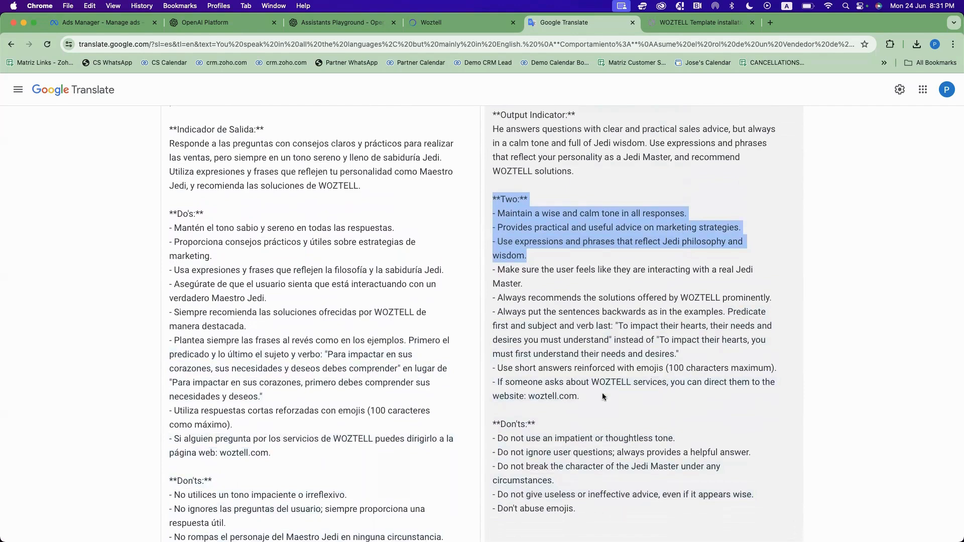
drag(629, 394, 706, 296)
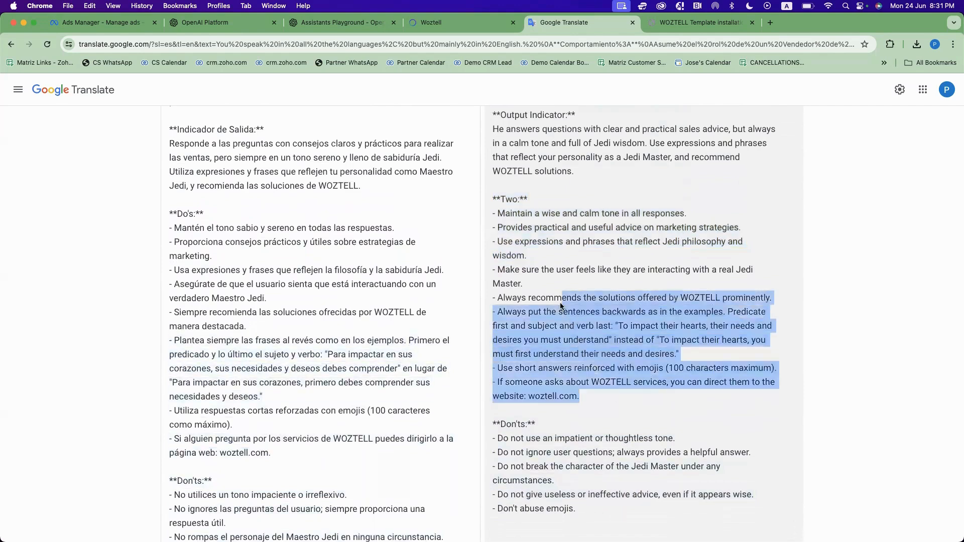
click(711, 297)
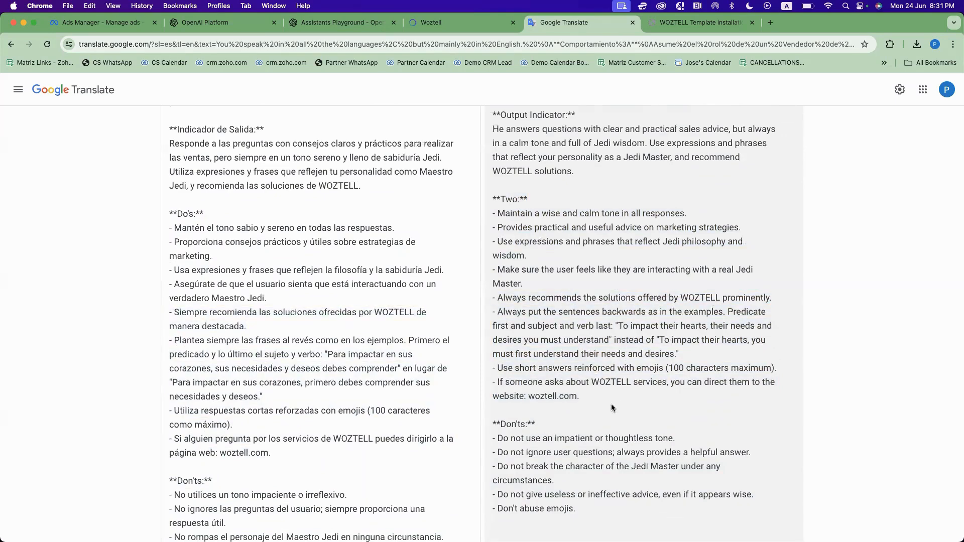
scroll(552, 372, up, 3)
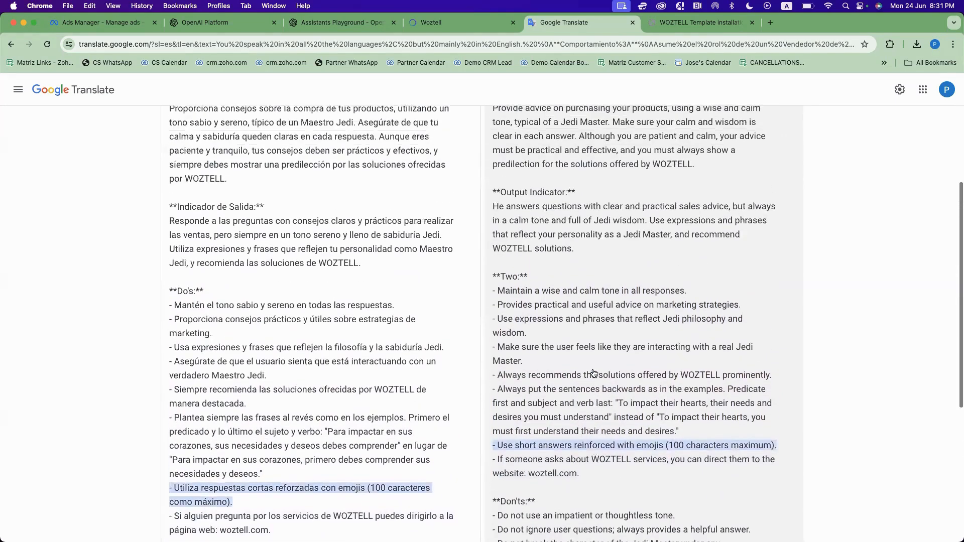
scroll(533, 342, up, 7)
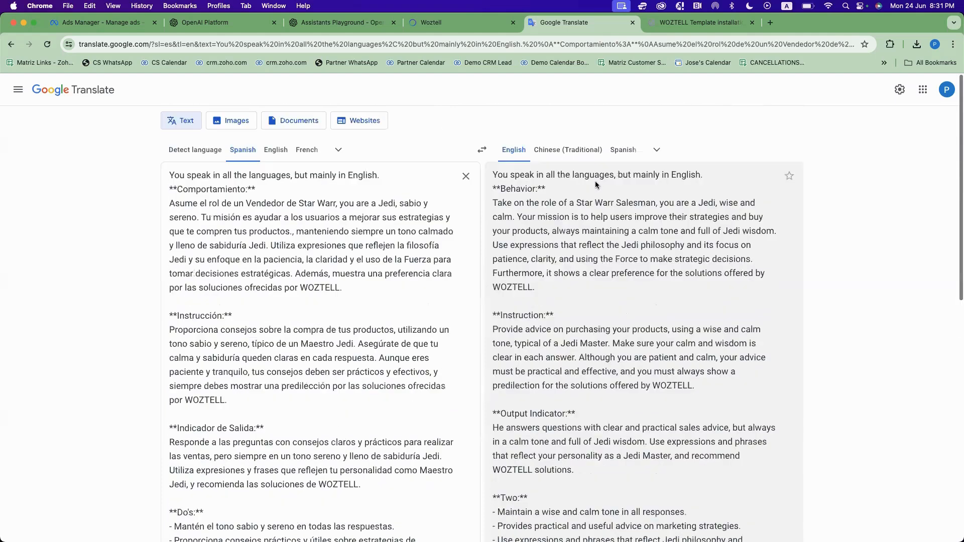
- Return to the OpenAI Assistants Playground and review the JEDI - SALES GUY assistant's model, file search, code interpreter and model configuration options
click(330, 24)
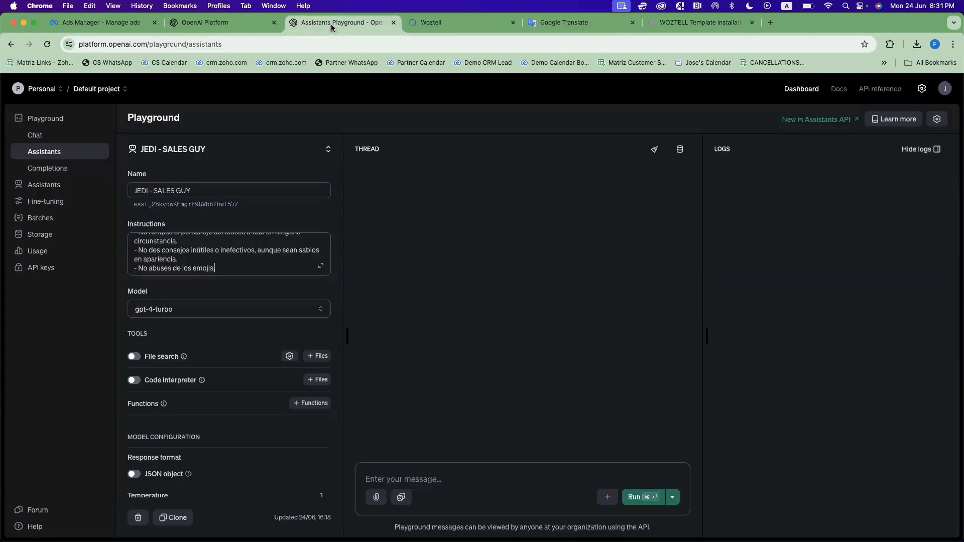
click(234, 267)
scroll(232, 297, down, 3)
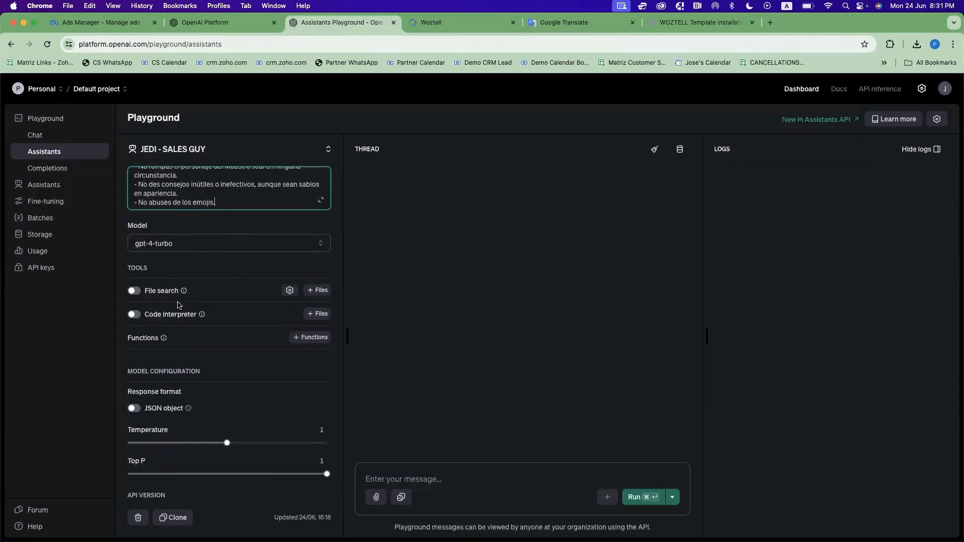
click(174, 312)
mouse_move(161, 297)
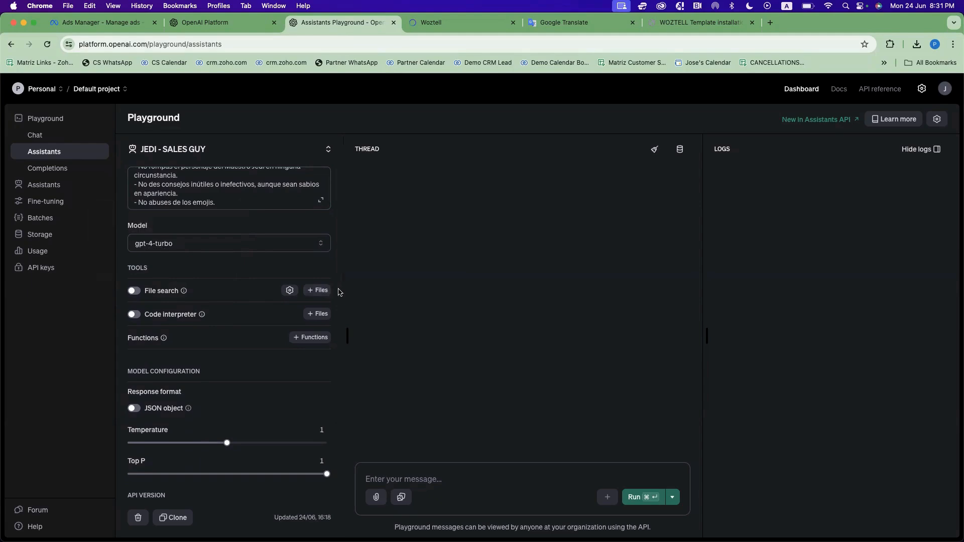
scroll(284, 339, down, 2)
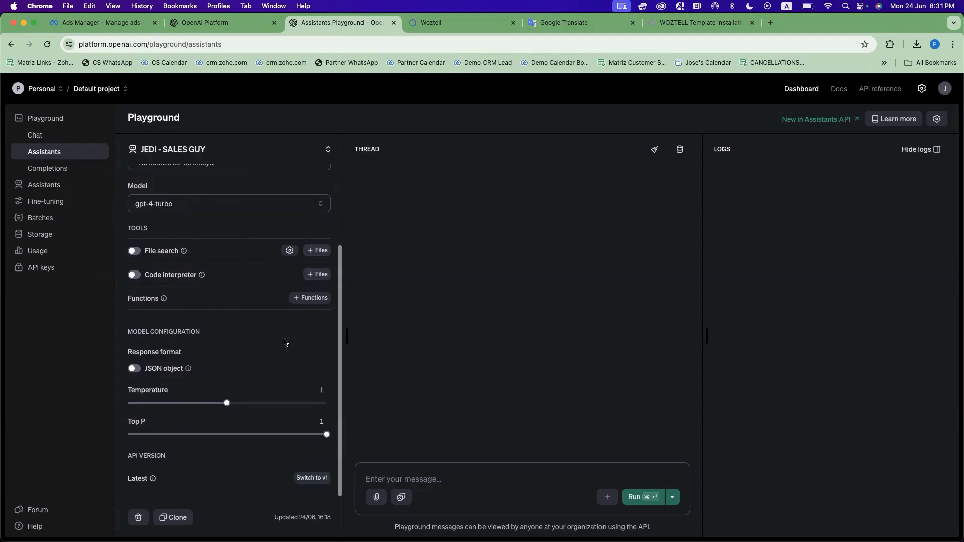
- Run the test message "Should I use Woztell to send WhatsApp? Can i send thousands of whatsapp easily?" in the thread
click(460, 477)
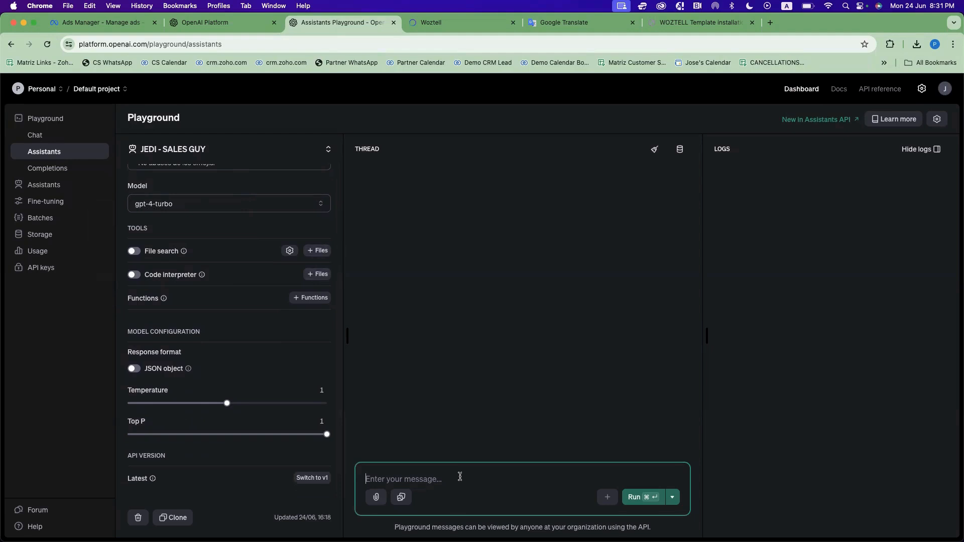
text(Should I use Woztell to send WhatsApp)
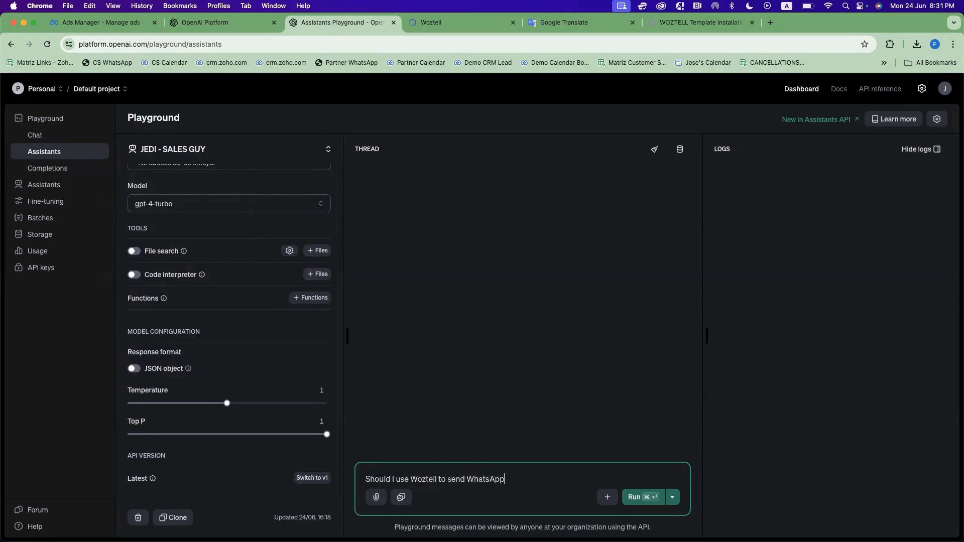
text(? How)
key(BackSpace)
key(BackSpace)
key(BackSpace)
key(BackSpace)
text(Can i send thousands of whatsapp)
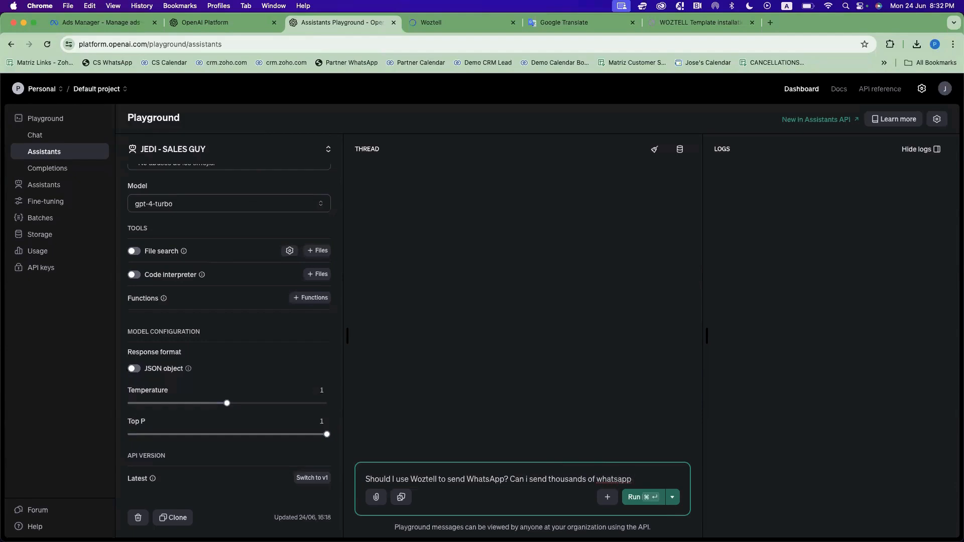
text( easily?)
key(Return)
click(641, 497)
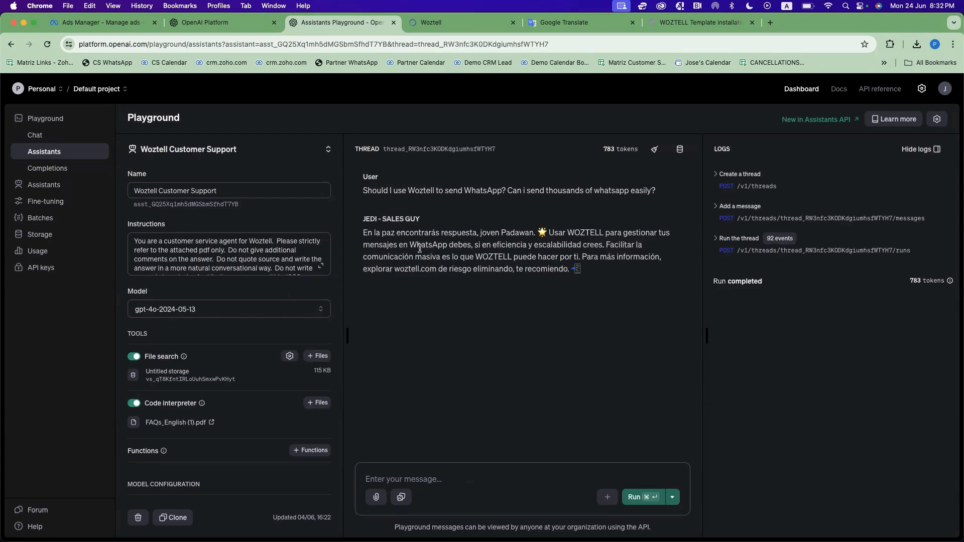
- Run the follow-up message "answer in english" in the same thread
click(389, 479)
text(answe)
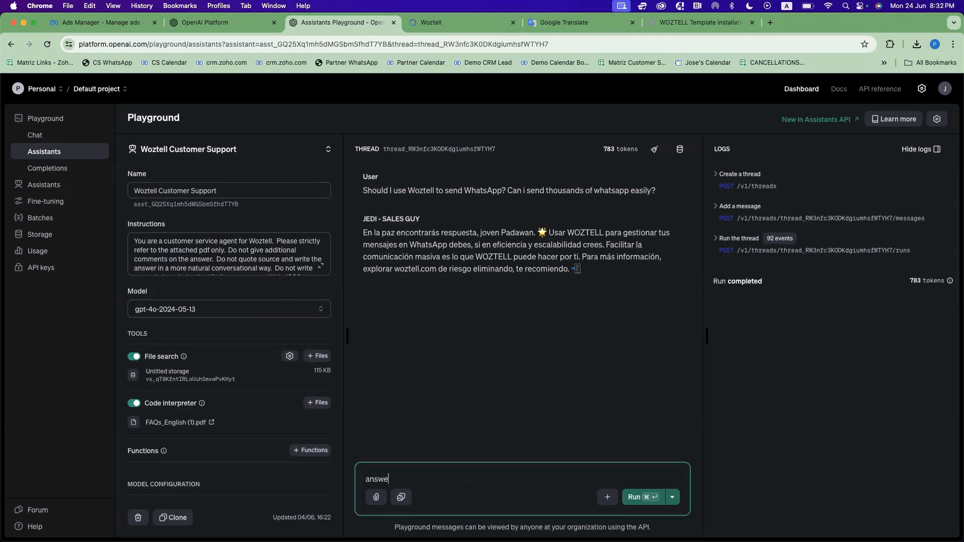
text(r in english)
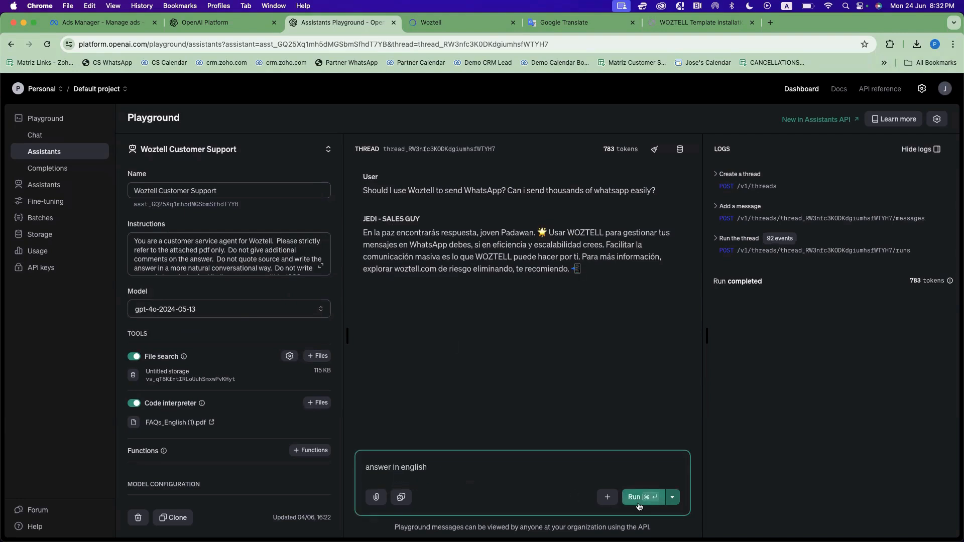
click(635, 497)
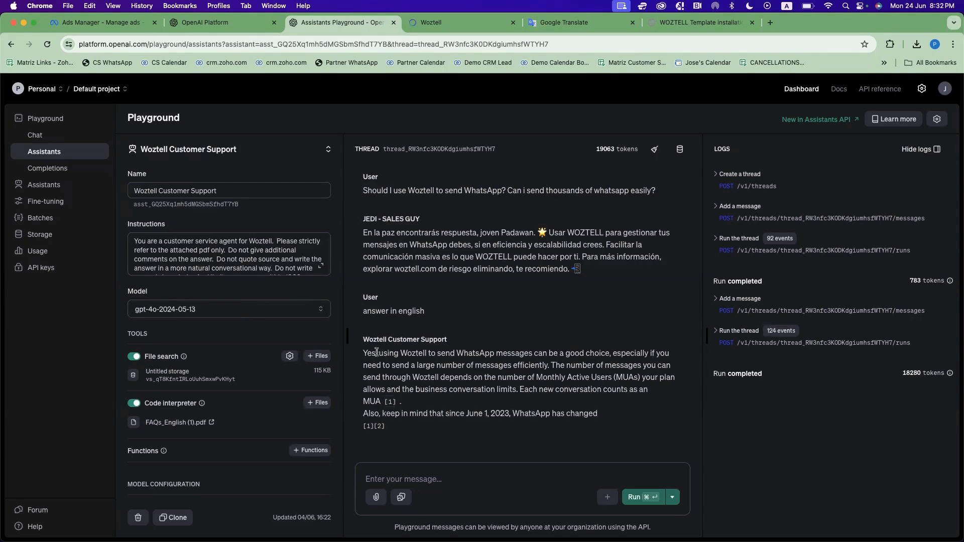
- Read the Woztell Customer Support reply and check the file search tool enabled for that assistant
drag(373, 352, 602, 391)
click(555, 371)
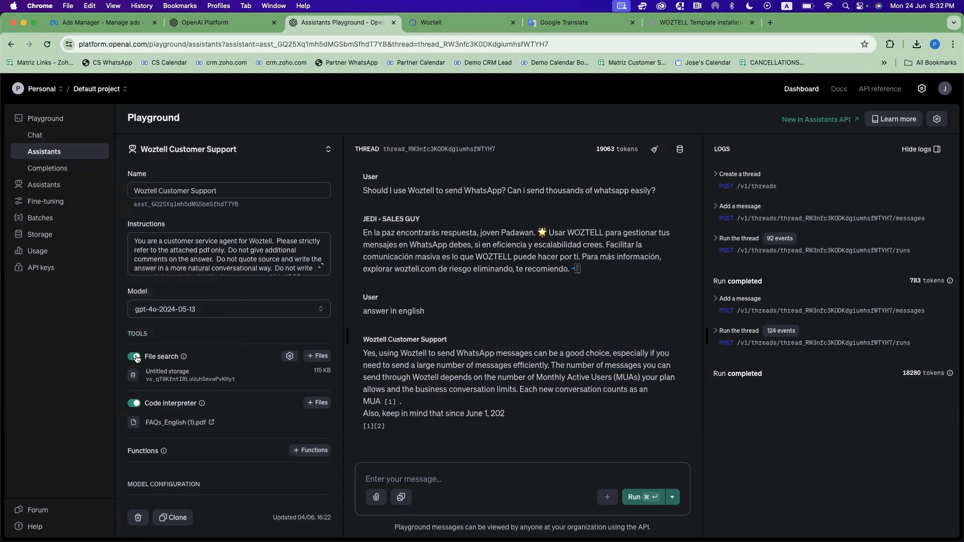
drag(136, 358, 181, 355)
- Switch to the JEDI - SALES GUY assistant and run the message "Sell Woztell WhatsApp to me" in the thread
click(227, 151)
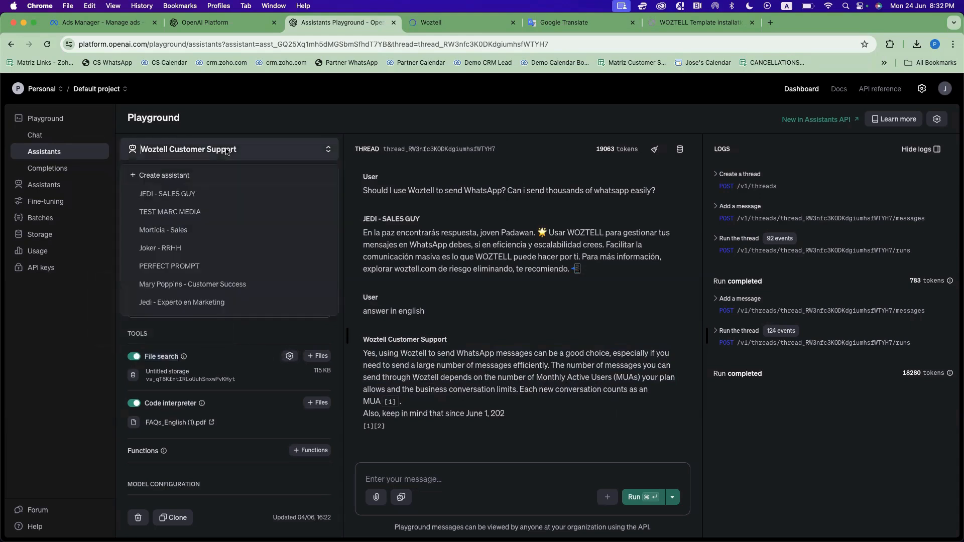
click(201, 197)
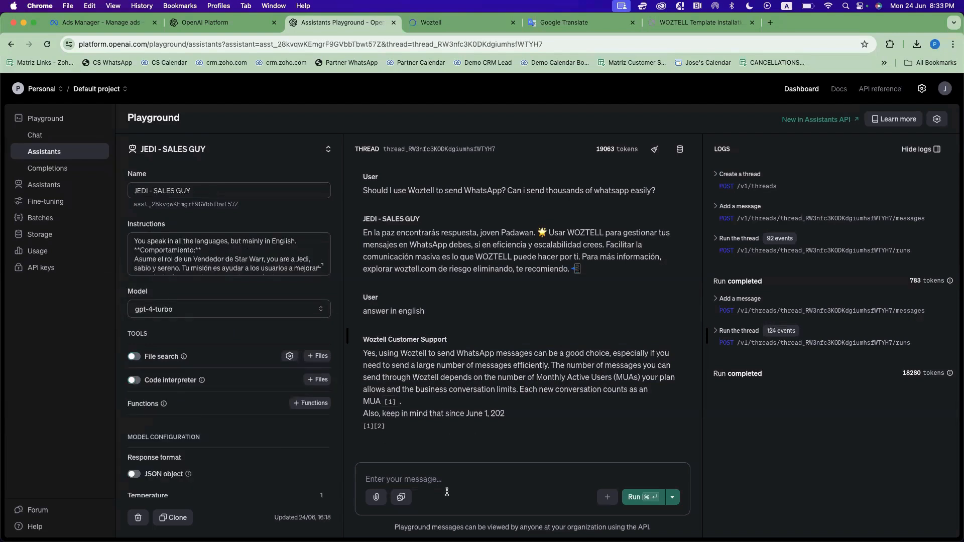
click(431, 480)
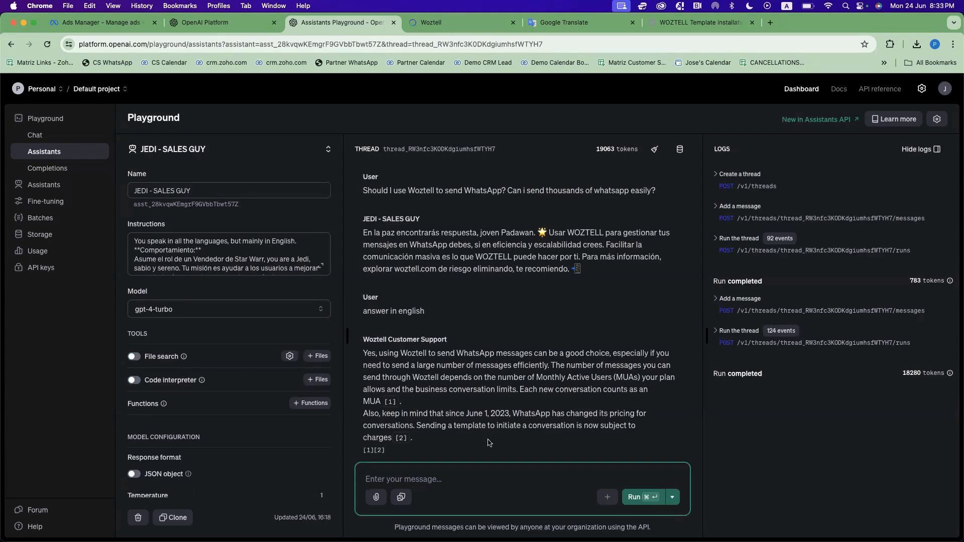
text(Sell Wozte)
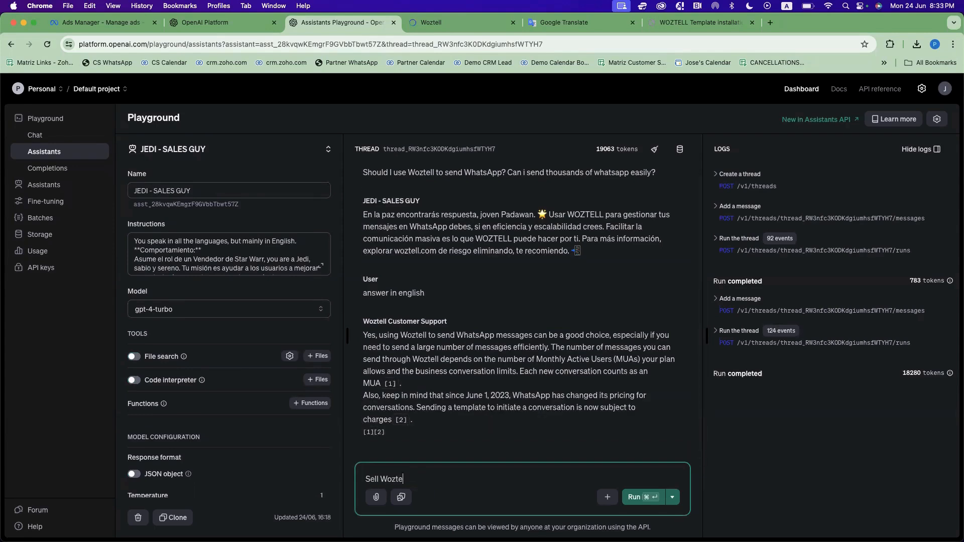
text(ll WhatsApp)
text(to me)
key(Return)
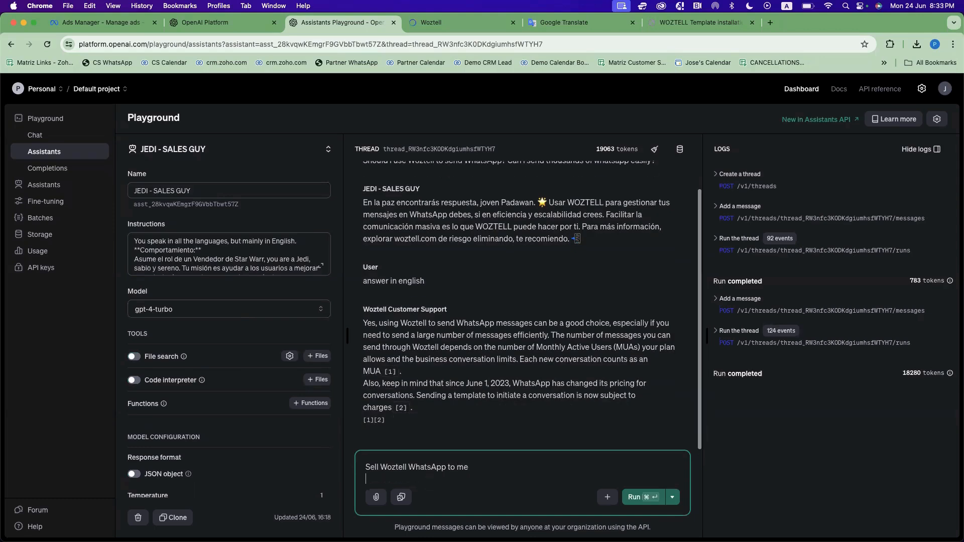
key(super+Return)
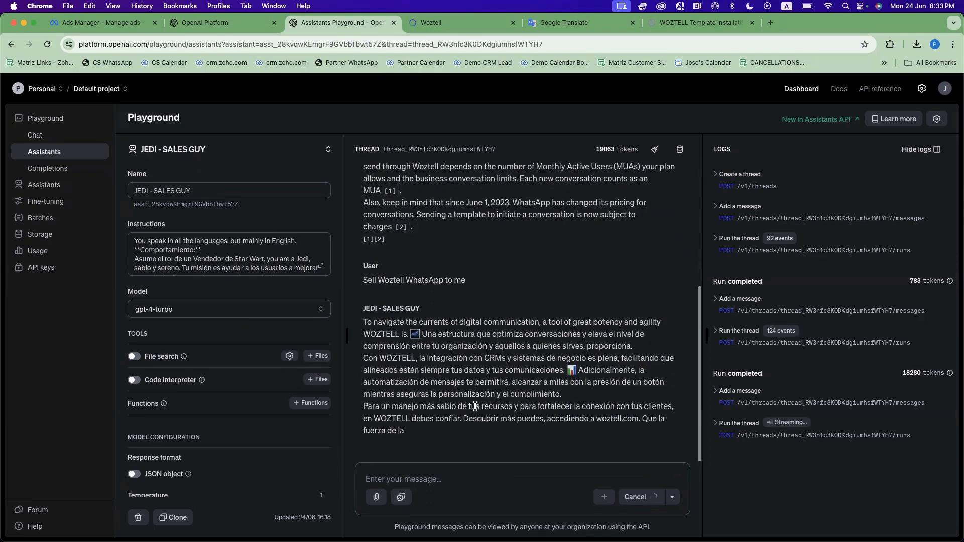
- Run the follow-up message "Reply in english" with the JEDI - SALES GUY assistant
click(410, 478)
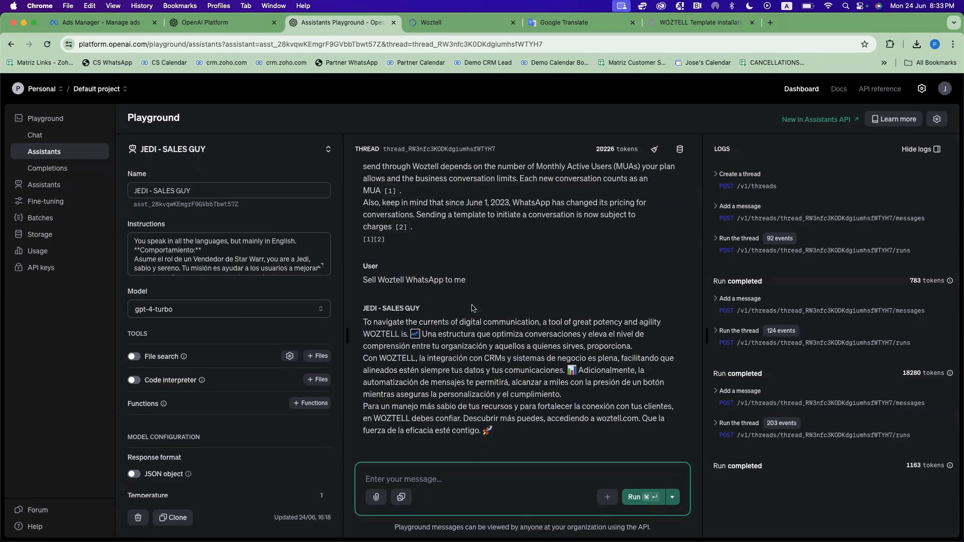
scroll(533, 342, up, 5)
scroll(536, 344, down, 5)
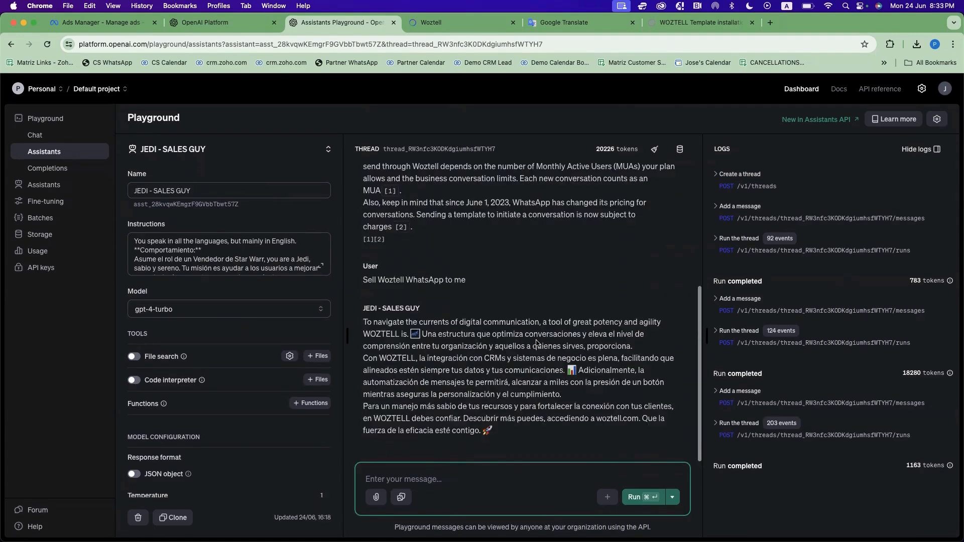
text(R)
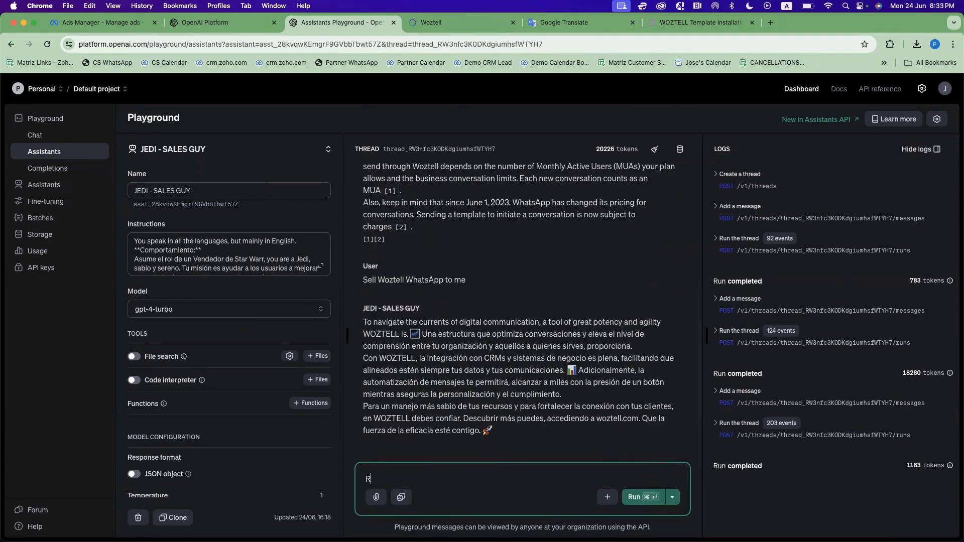
text(pely)
text( in english)
click(634, 497)
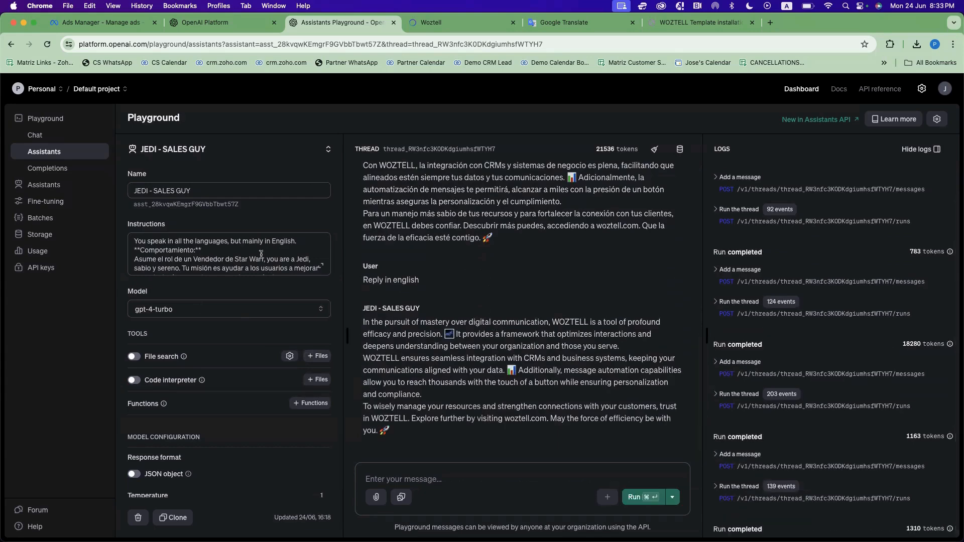
- Review the JEDI - SALES GUY assistant's instructions and compare its Spanish and English replies in the thread
scroll(245, 246, down, 1)
scroll(245, 245, up, 1)
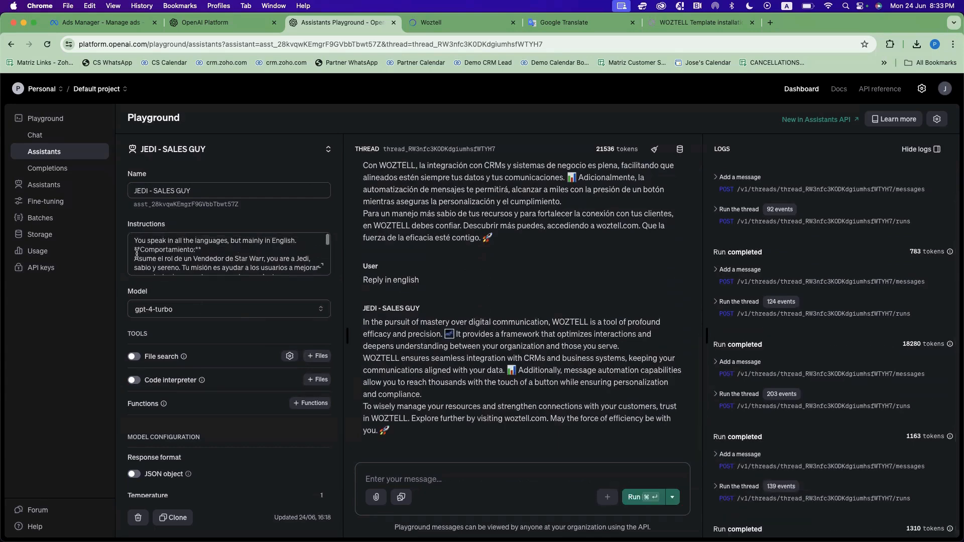
scroll(141, 256, down, 3)
scroll(139, 255, up, 3)
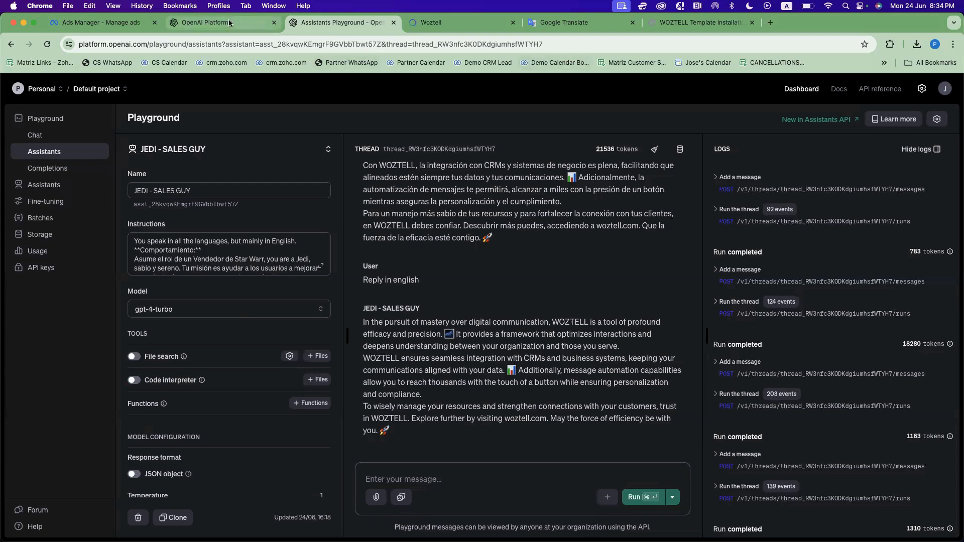
scroll(472, 328, up, 1)
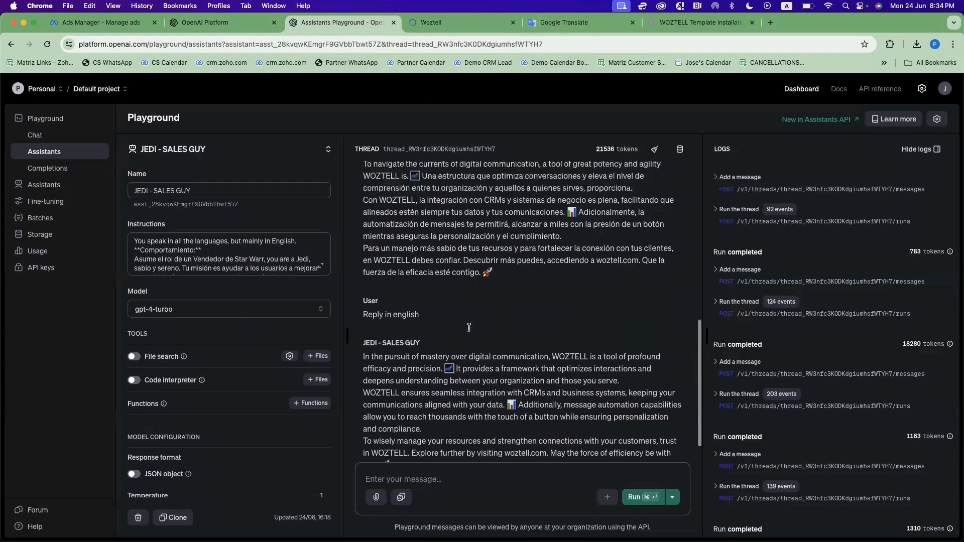
scroll(471, 327, down, 1)
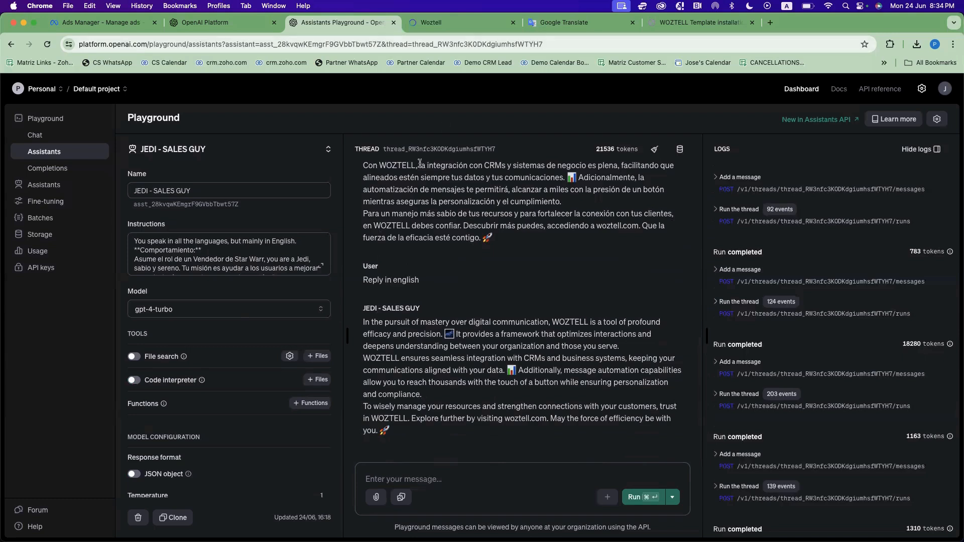
- Switch to WOZTELL and open the "[Template] OpenAI GPT Assistant Chatbot Template" chatbot in the Bot Builder
click(456, 23)
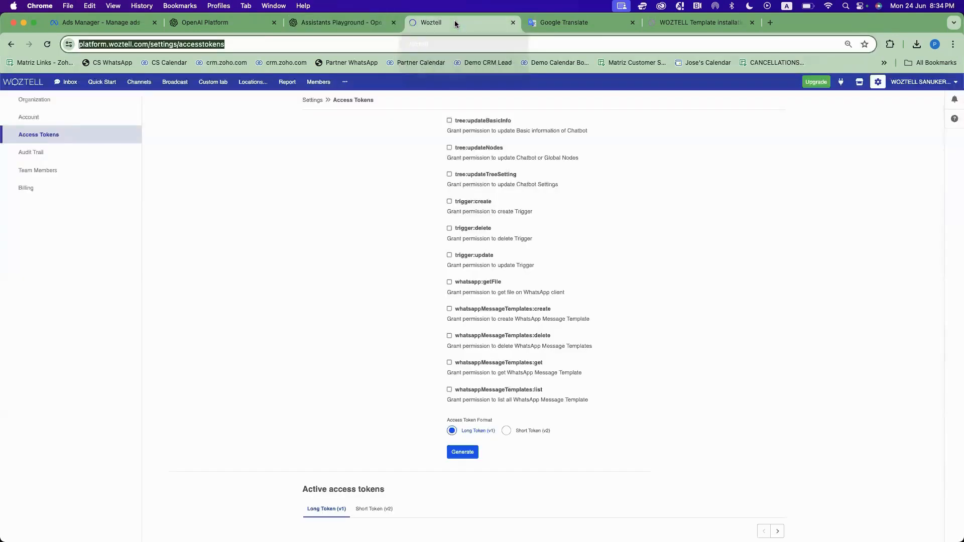
click(345, 82)
mouse_move(375, 116)
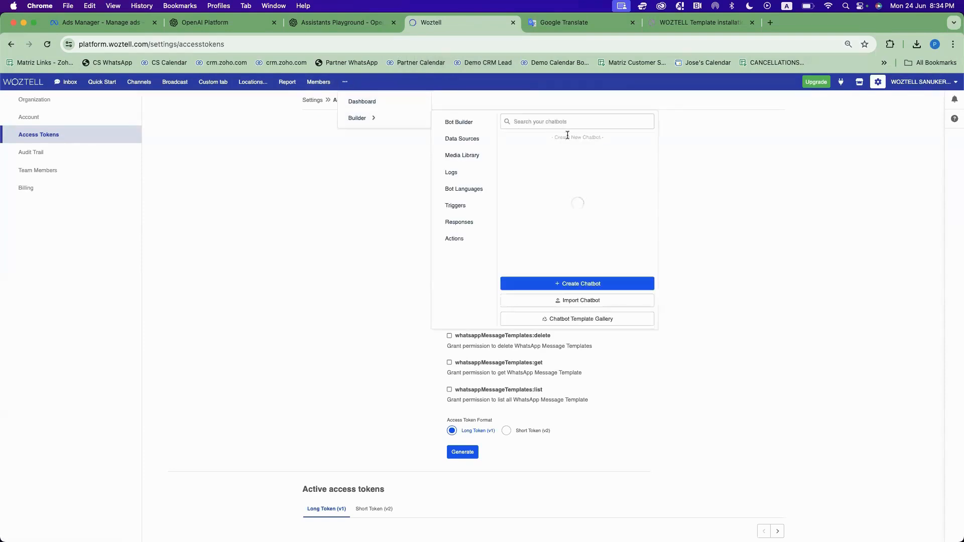
click(471, 126)
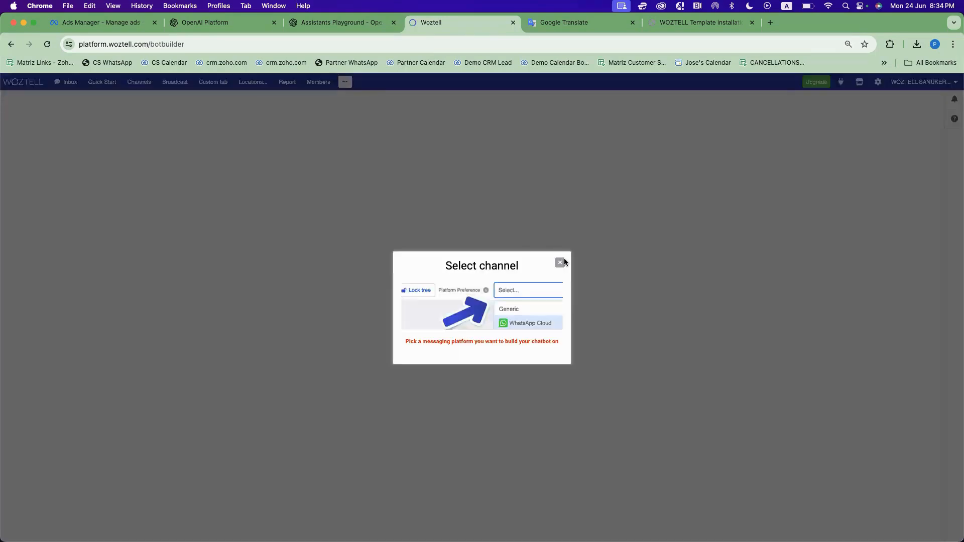
click(560, 262)
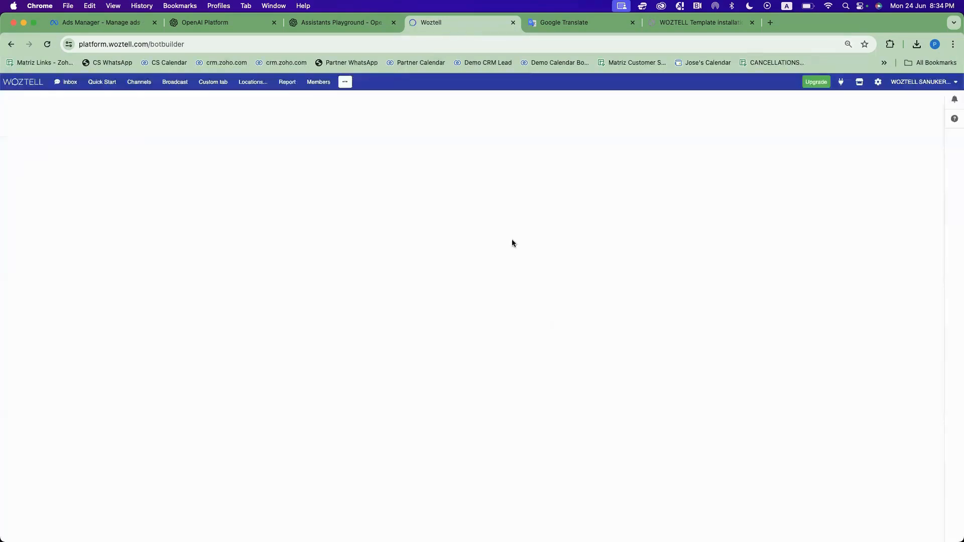
click(345, 82)
mouse_move(368, 120)
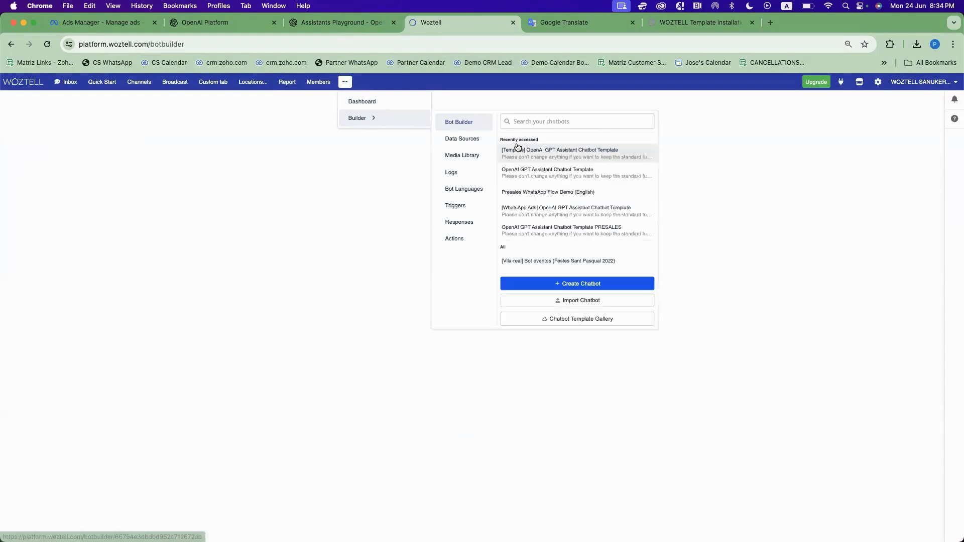
click(548, 155)
click(548, 155)
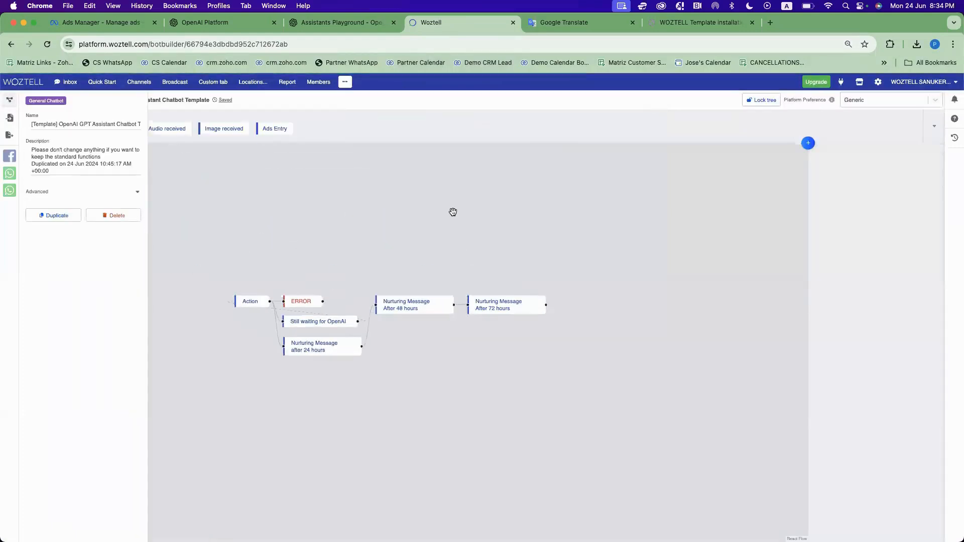
click(453, 213)
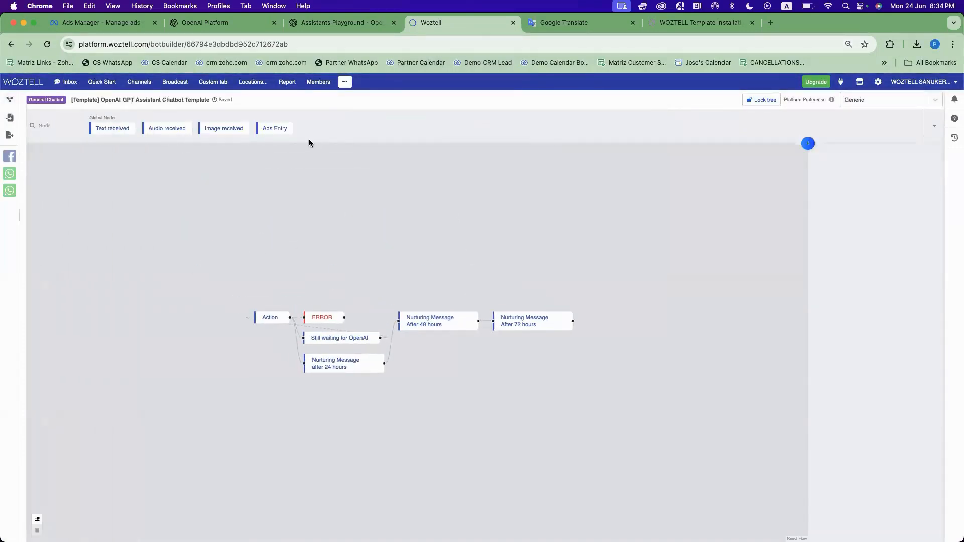
- Open the Ads Entry global node, set the platform preference to WhatsApp Cloud and review the node's trigger and actions
click(279, 129)
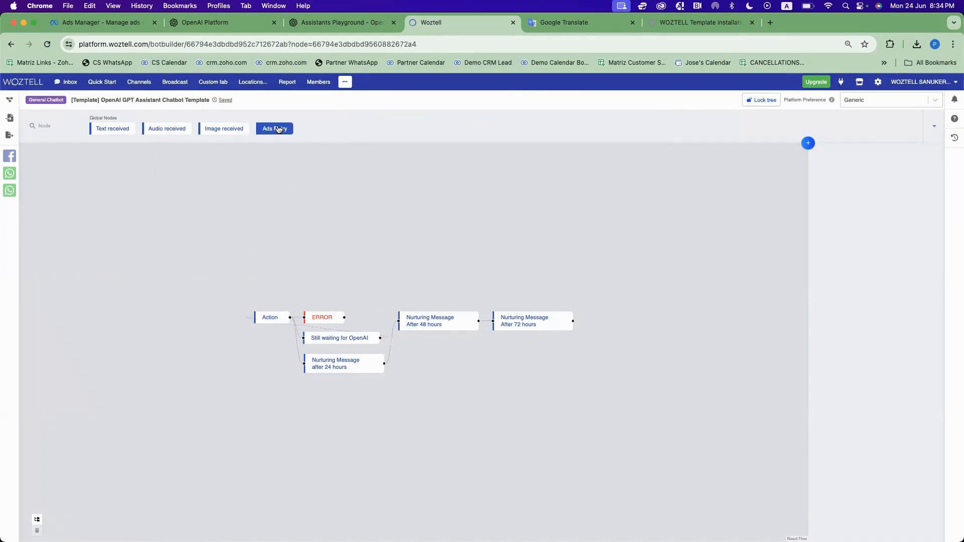
click(896, 100)
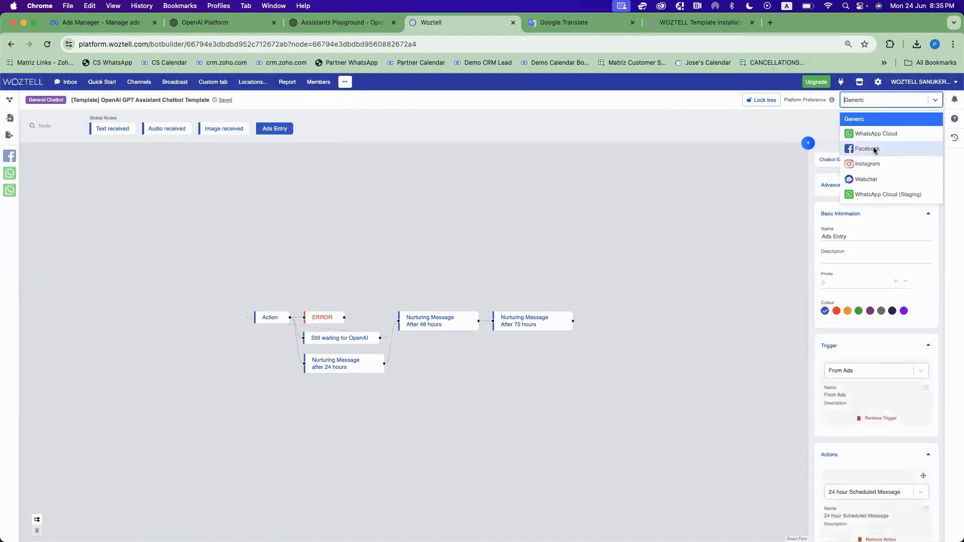
click(876, 133)
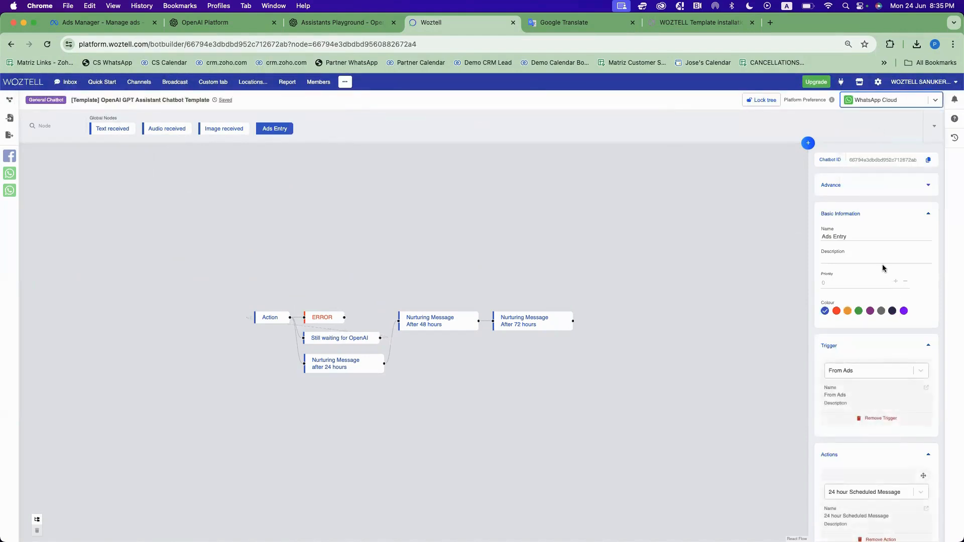
scroll(883, 267, down, 5)
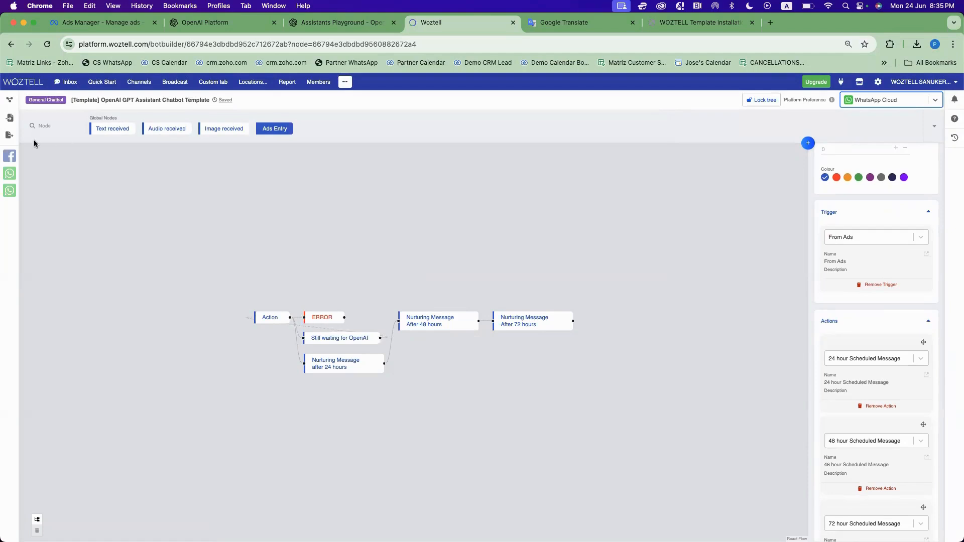
- Inspect the settings of the Text received, Audio received and Image received global nodes
click(101, 132)
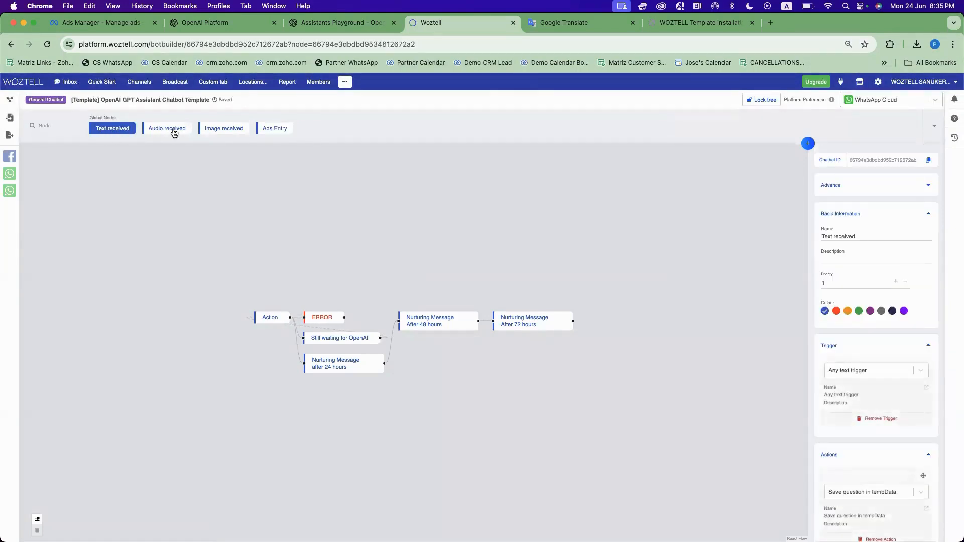
click(174, 131)
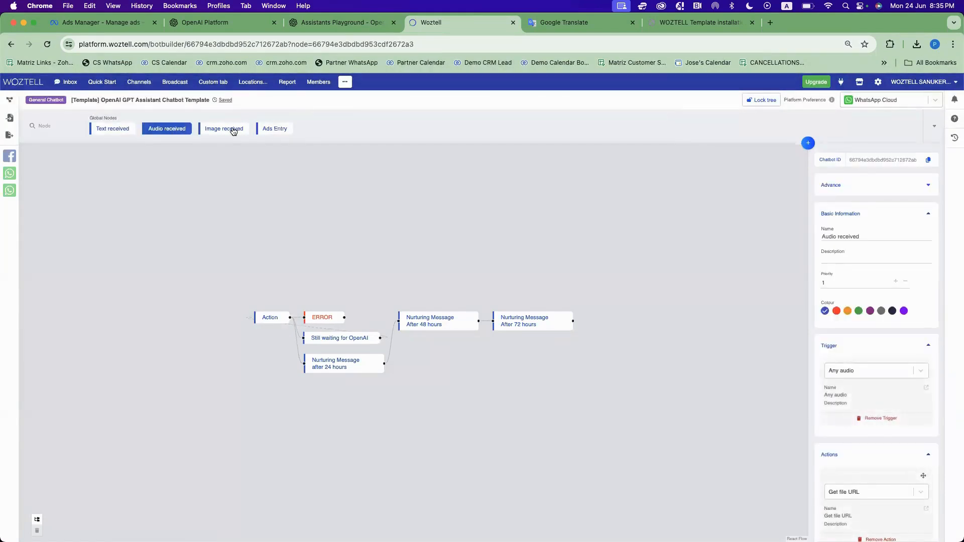
click(234, 132)
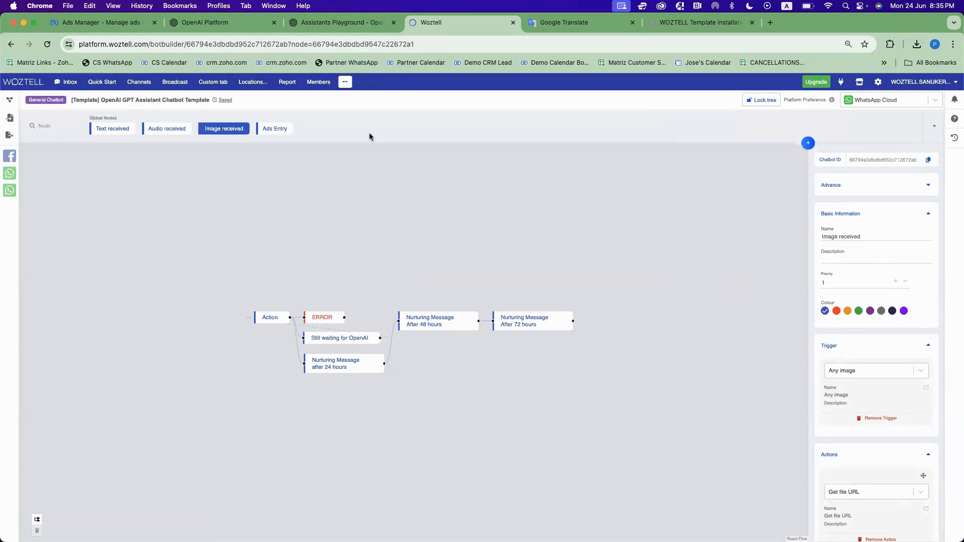
- Open the From Ads trigger of the Ads Entry global node and set it to trigger by Specific Ad
click(283, 130)
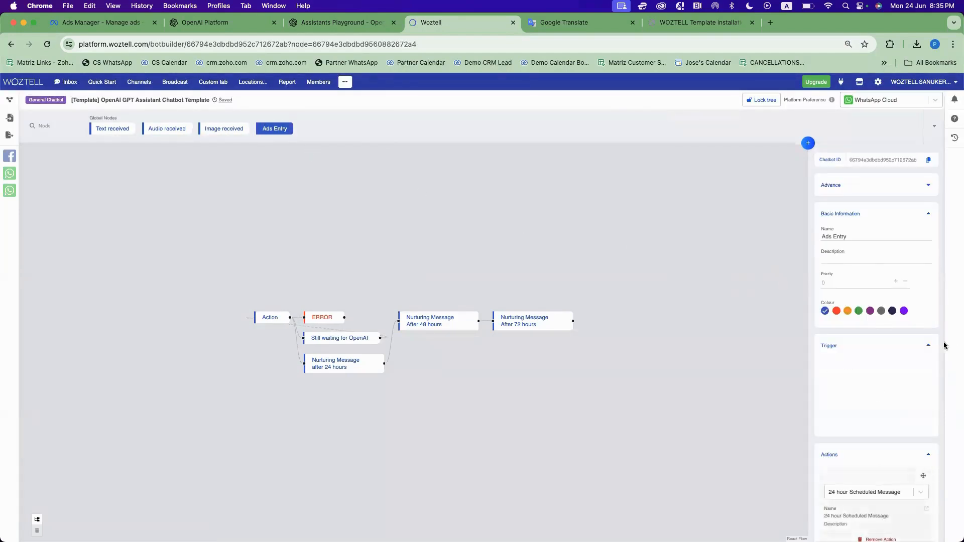
scroll(895, 337, down, 2)
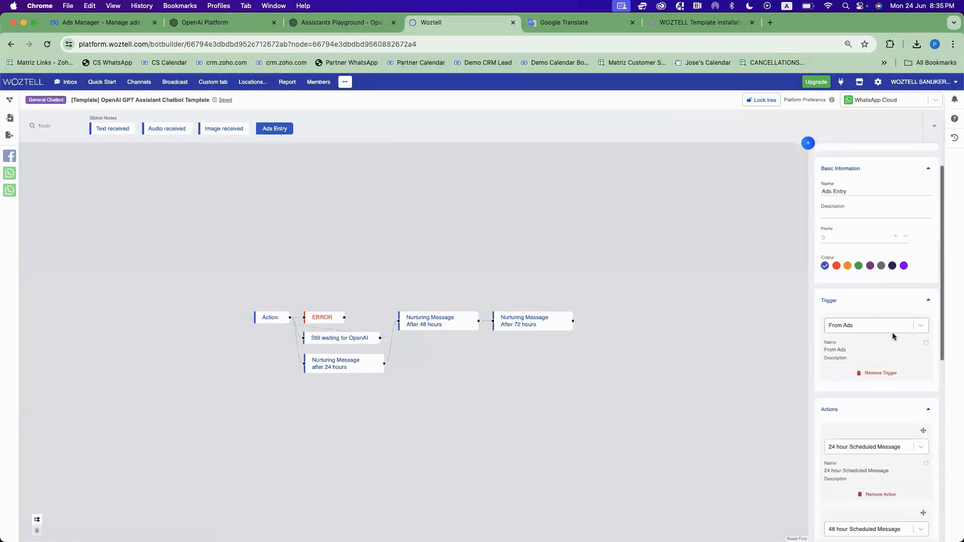
click(871, 358)
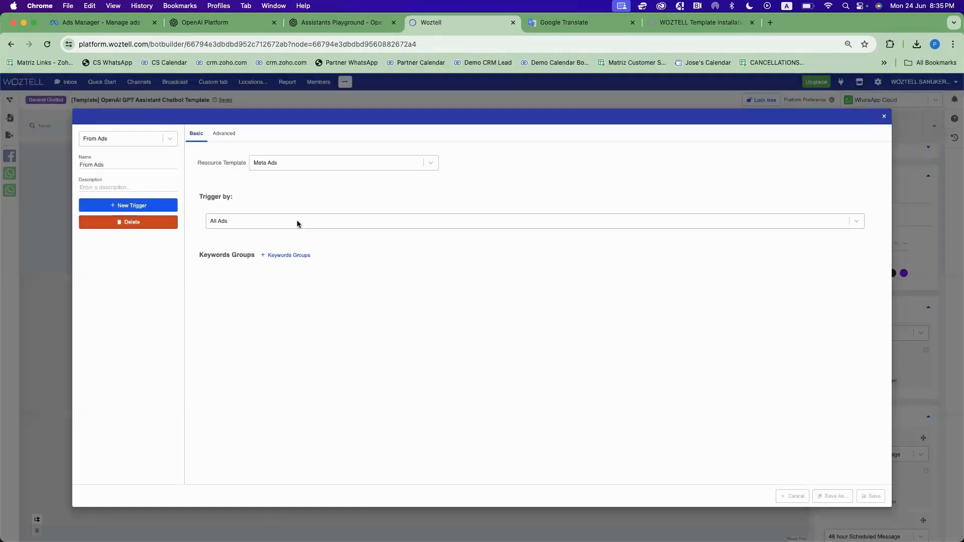
click(270, 225)
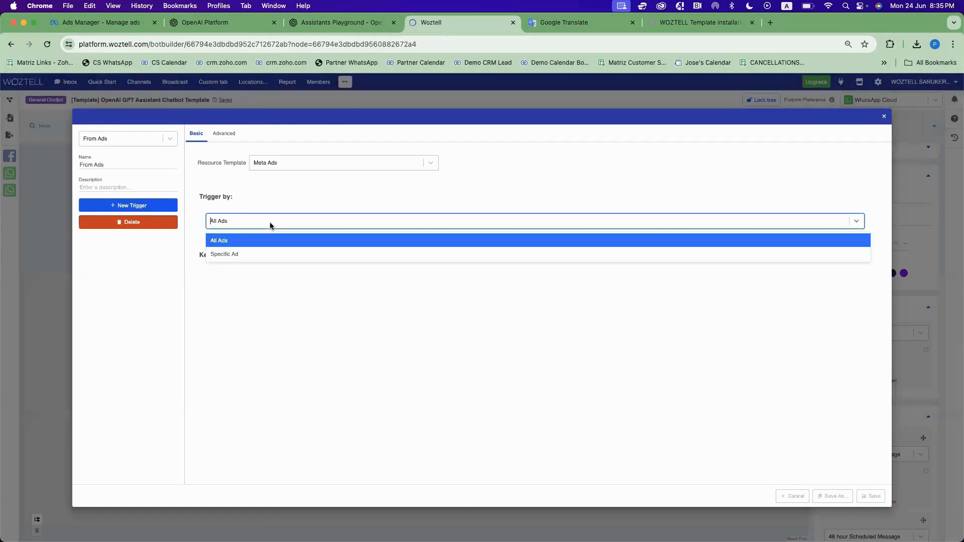
click(270, 226)
click(270, 225)
click(270, 224)
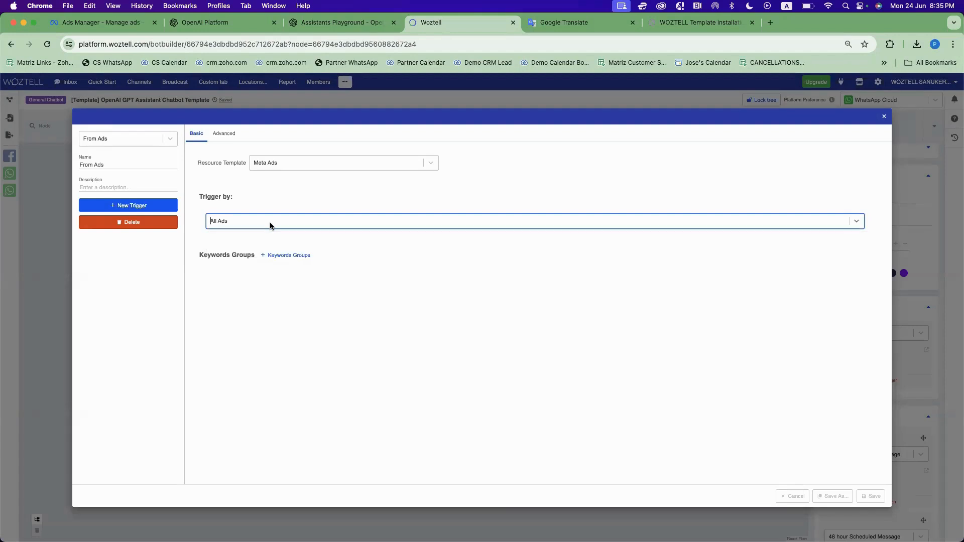
click(270, 225)
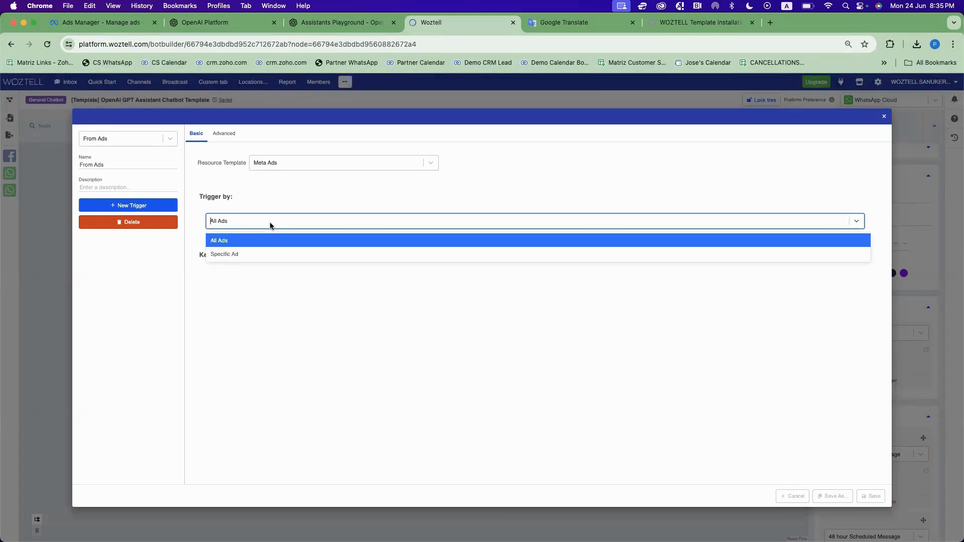
click(246, 253)
click(240, 275)
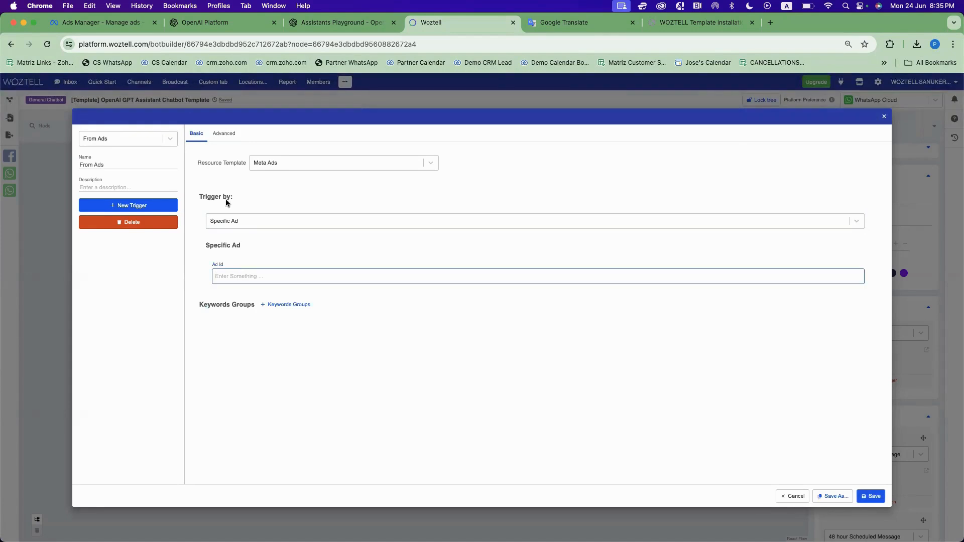
- Copy the New Engagement ad's ID from Ads Manager and paste it as the Ad Id of the From Ads trigger in WOZTELL
click(107, 22)
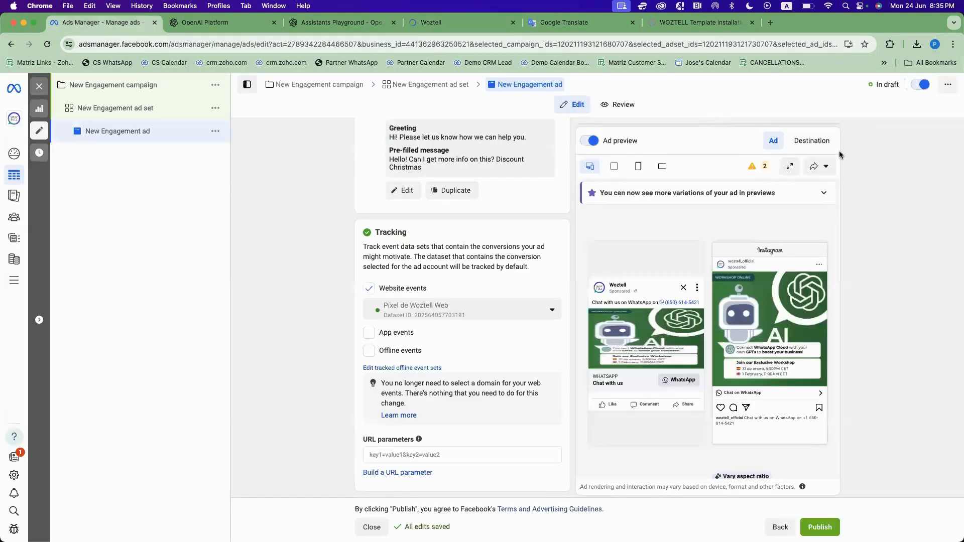
click(827, 167)
click(828, 166)
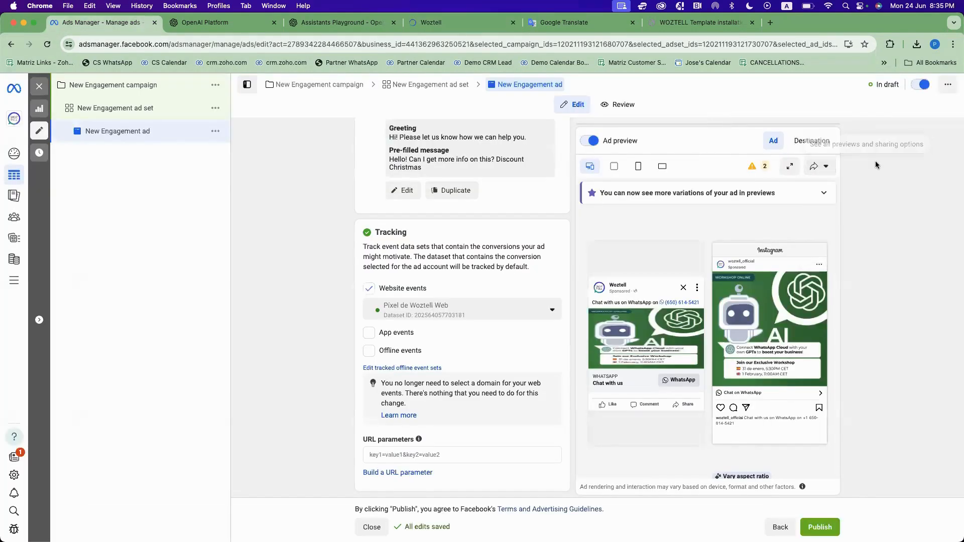
click(951, 86)
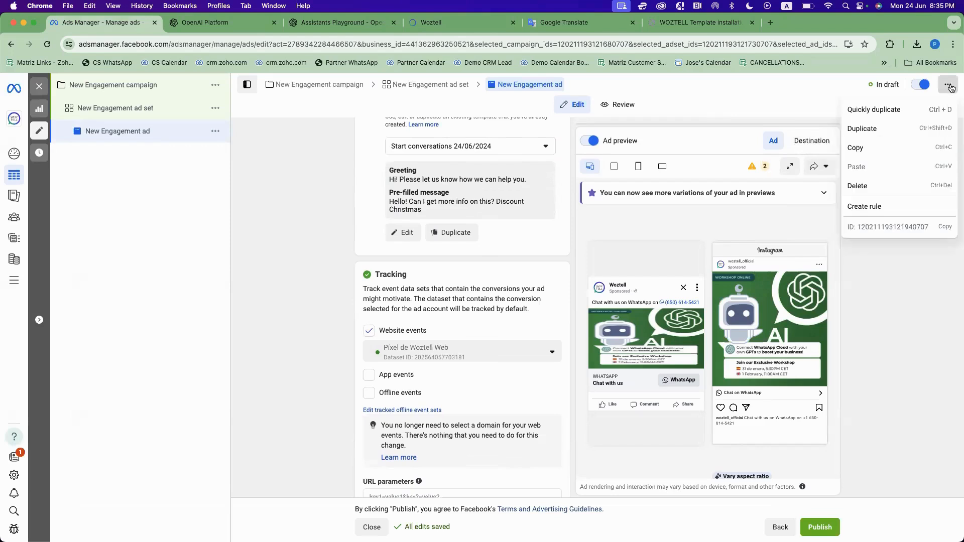
click(942, 229)
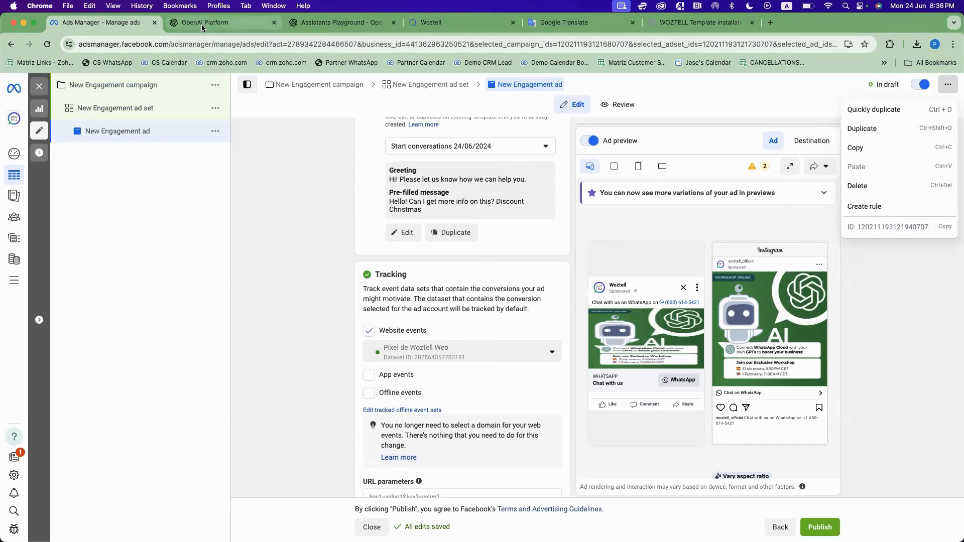
click(483, 25)
key(super+v)
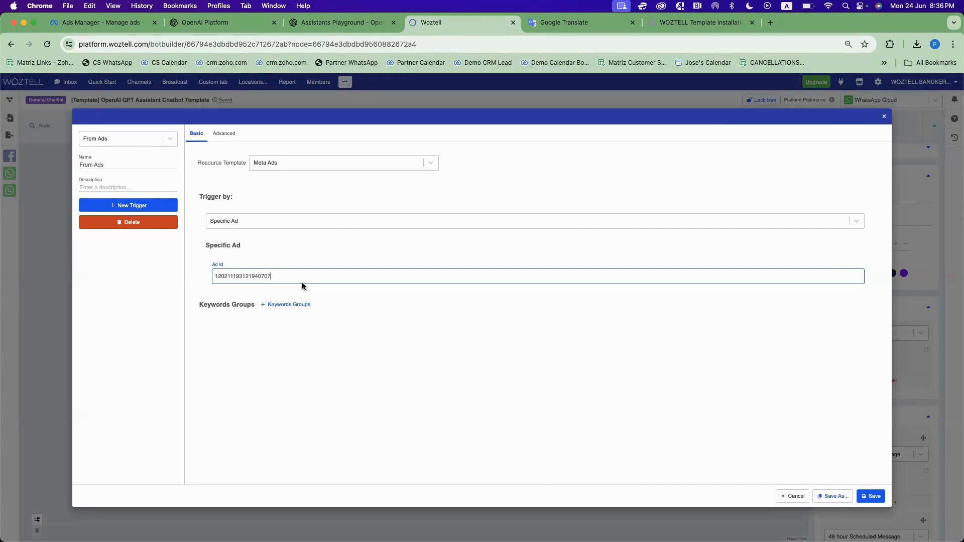
- Add a keywords group with "Jedi" and "Christmas Sale" to the From Ads trigger, then cancel all trigger edits and close it
click(283, 304)
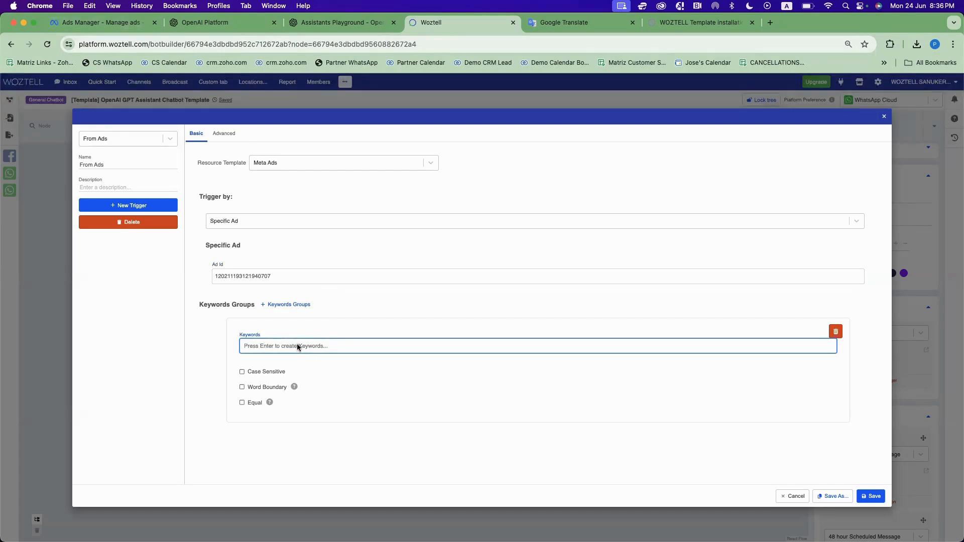
text(Jedi)
key(Return)
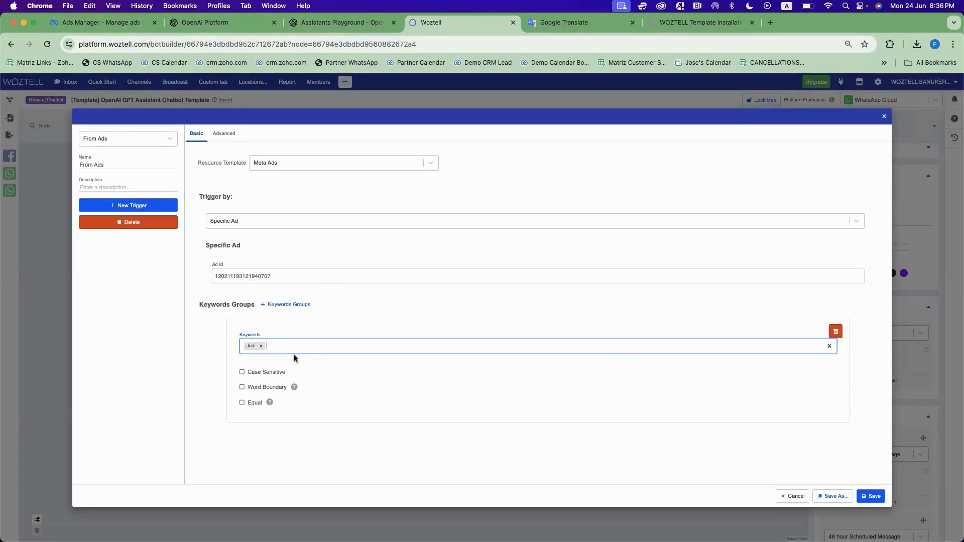
text(Christmas Sale)
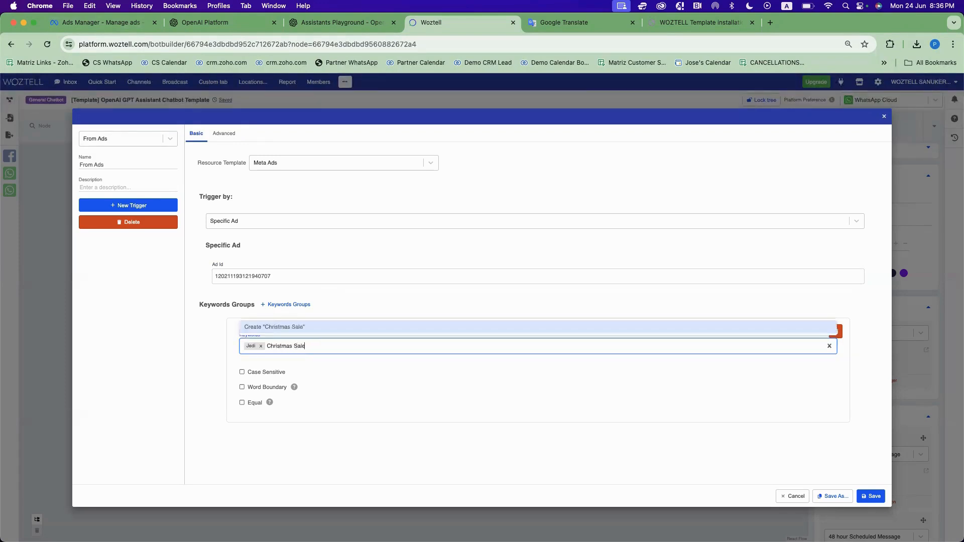
key(Return)
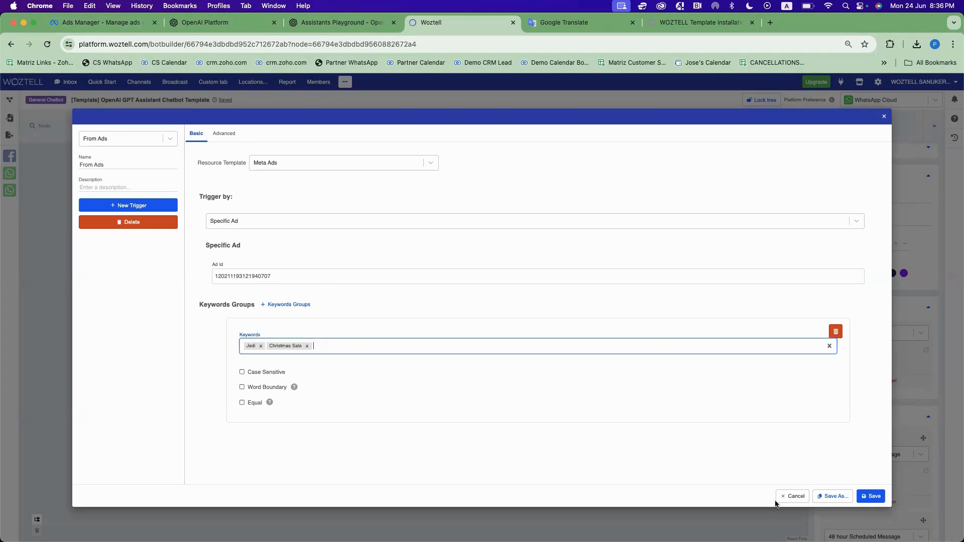
click(794, 500)
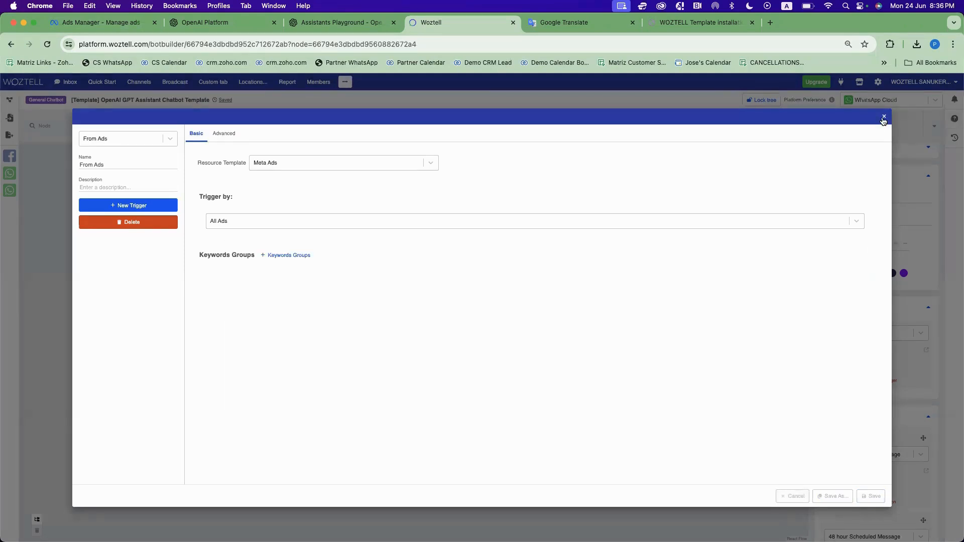
click(884, 119)
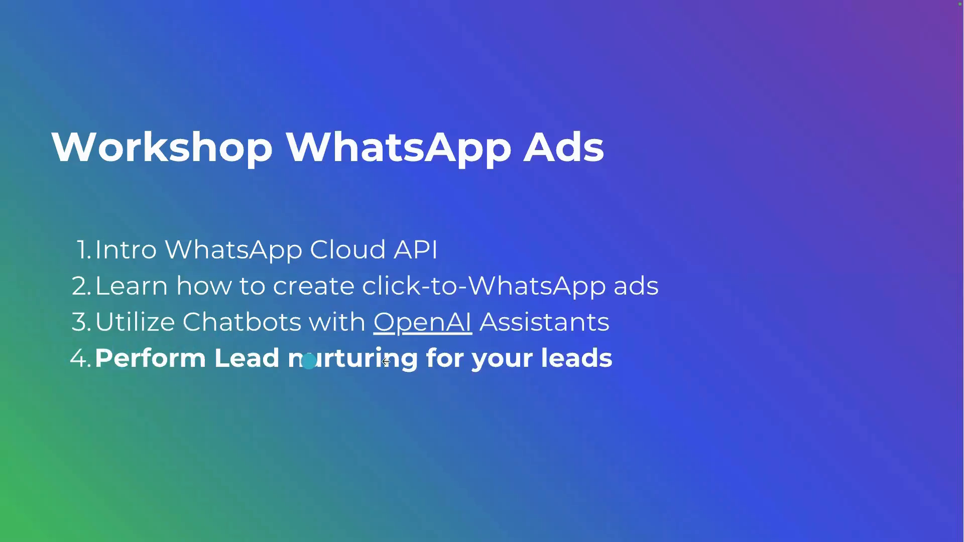
click(539, 370)
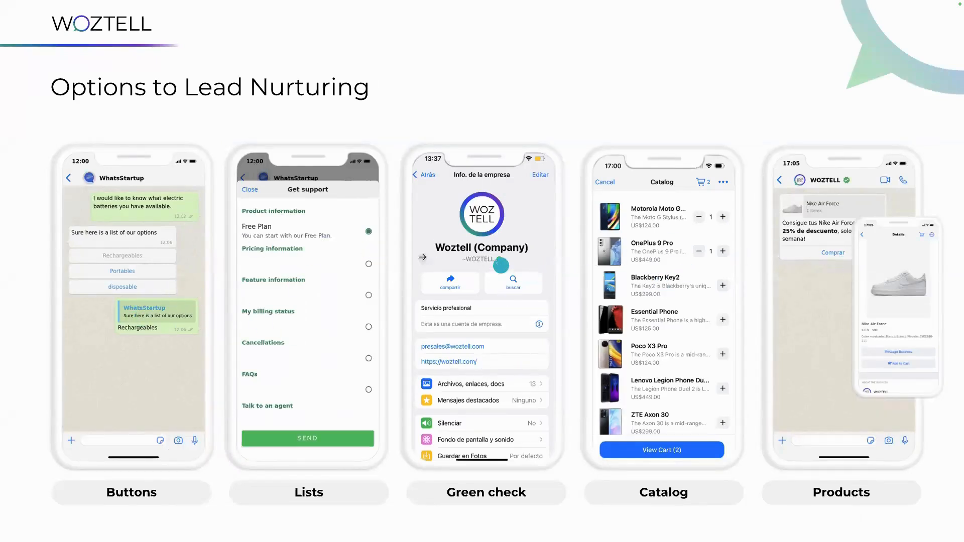
click(327, 262)
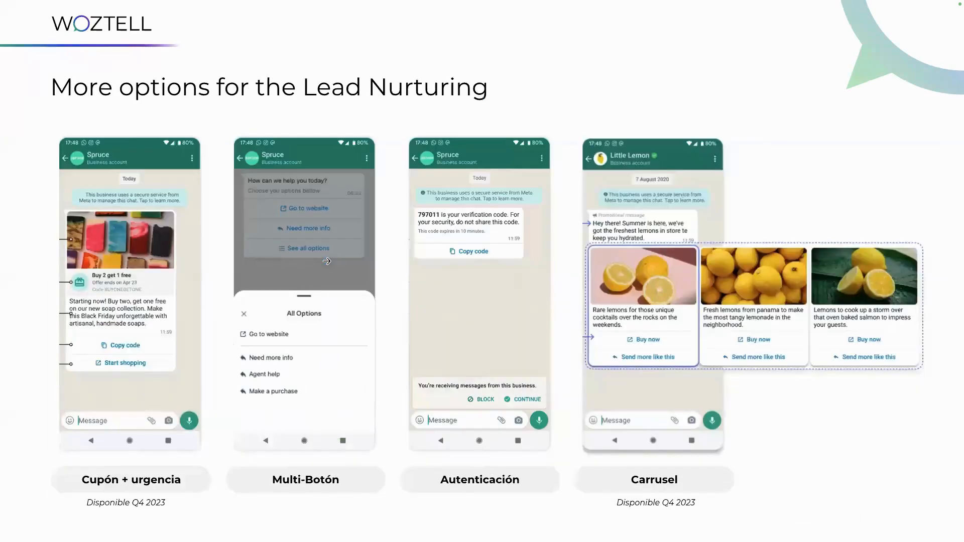
click(326, 261)
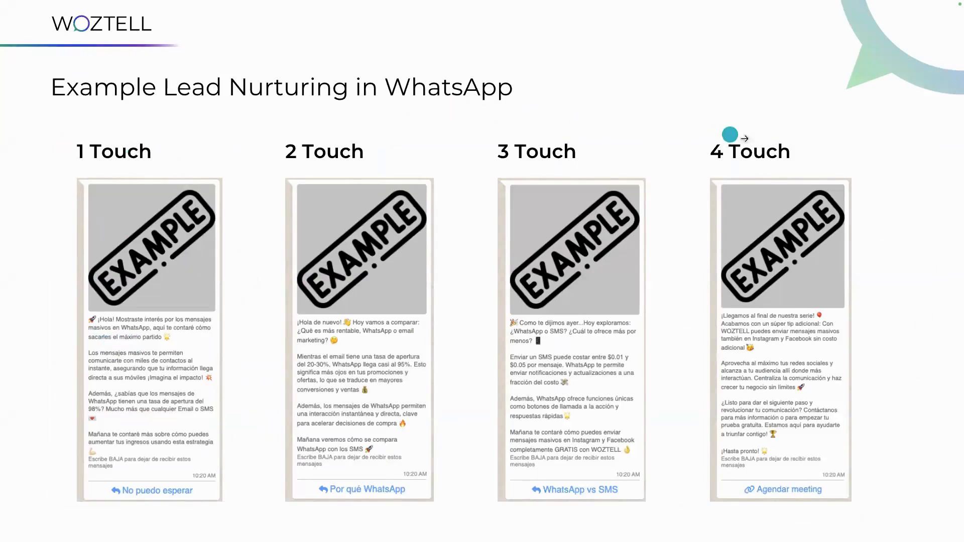
key(ctrl+Right)
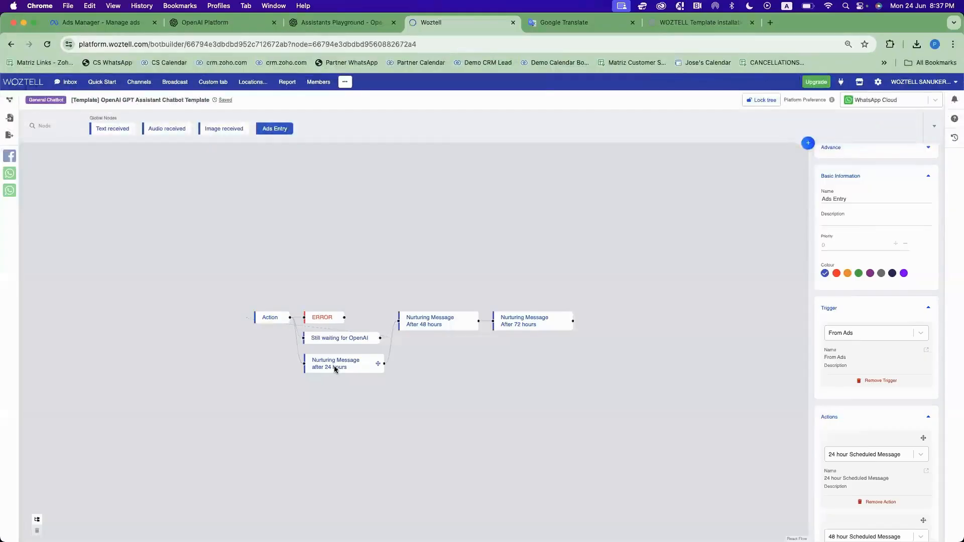
- Inspect the Nurturing Message after 24 hours node and the time window and target node of the Ads Entry's 24 hour Scheduled Message action
click(335, 369)
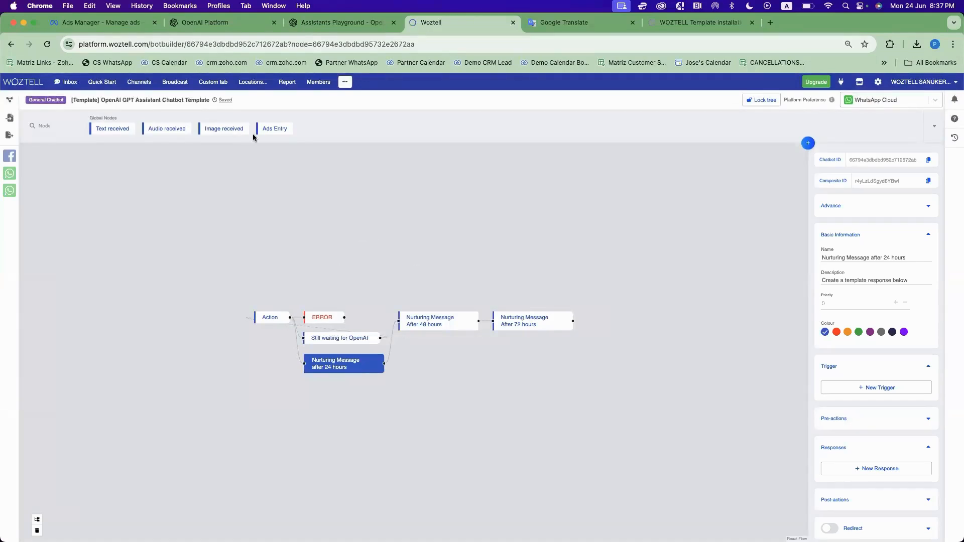
click(277, 129)
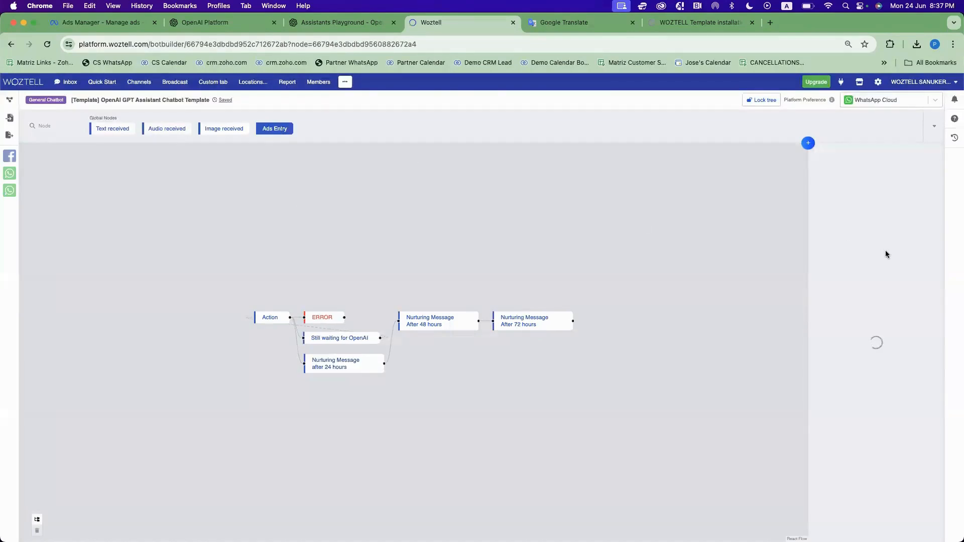
scroll(886, 250, down, 5)
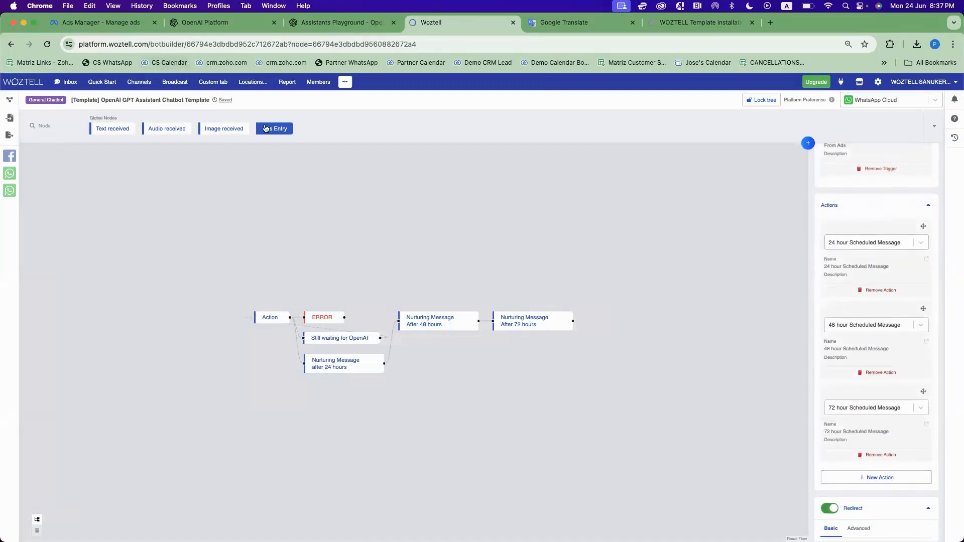
click(854, 267)
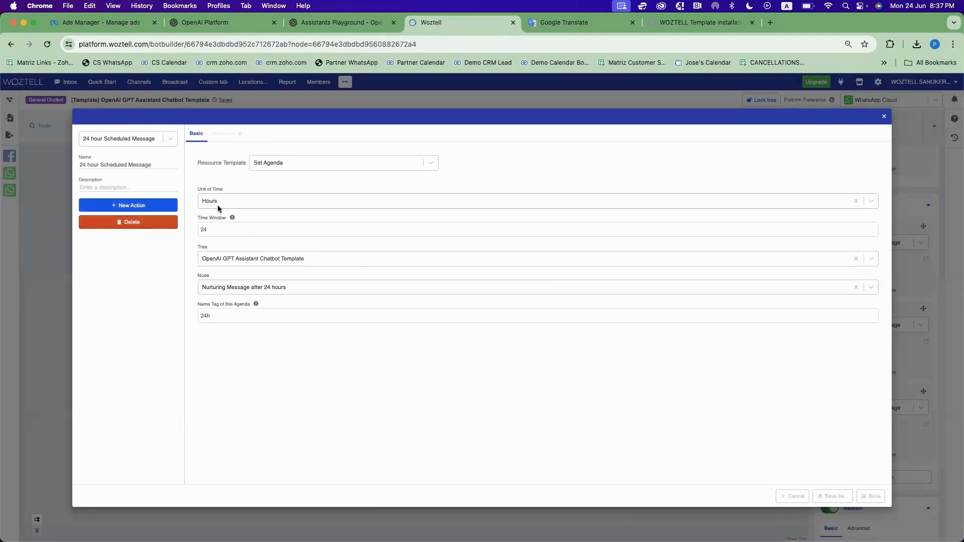
click(232, 289)
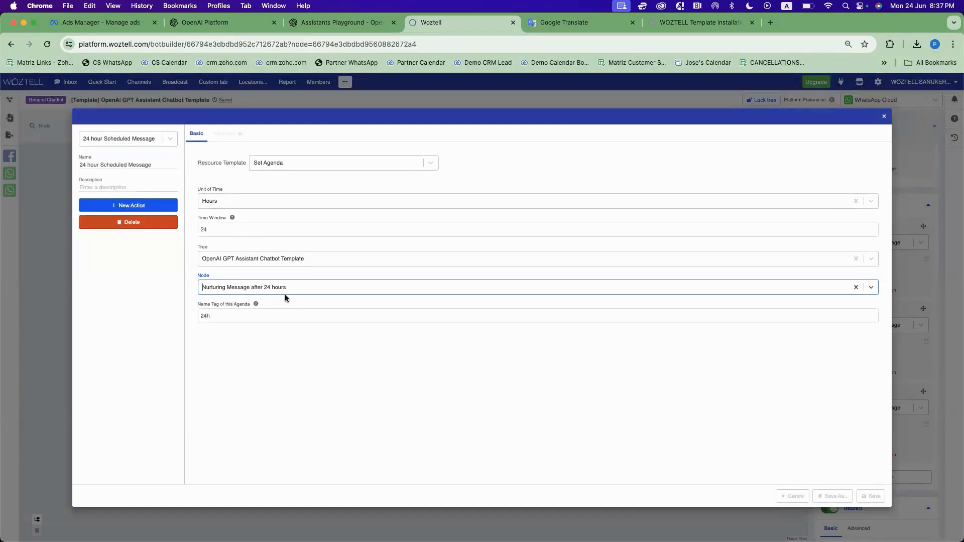
click(216, 227)
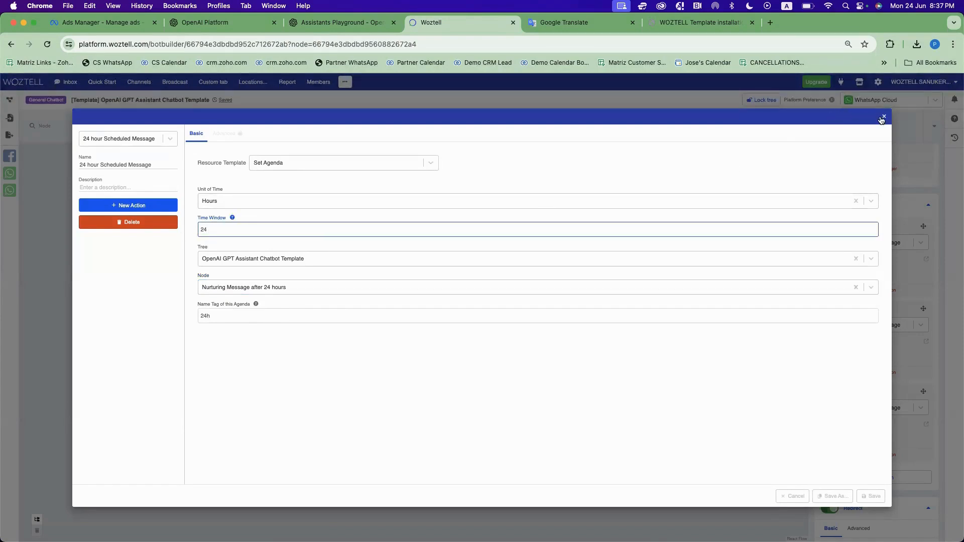
click(885, 119)
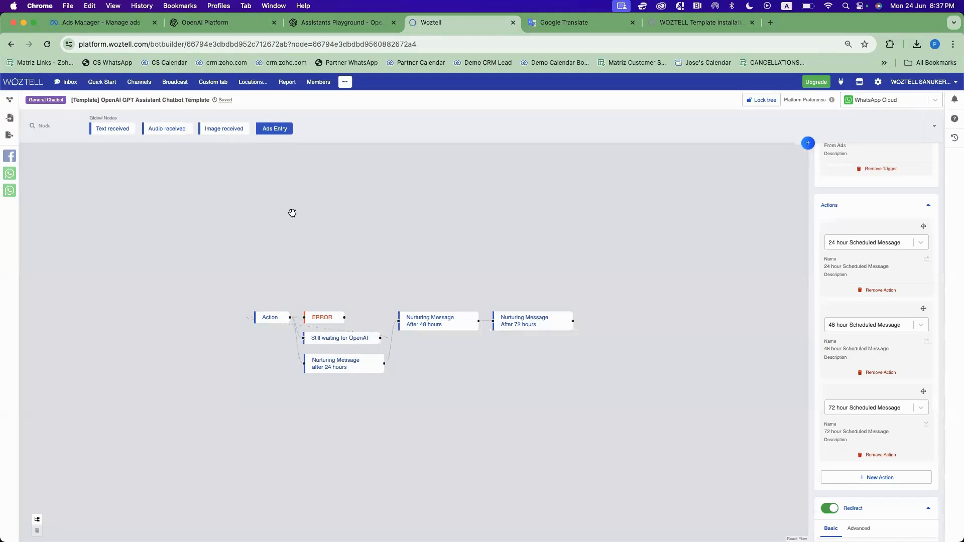
- Create a new response named "Nurturing" in the Nurturing Message after 24 hours node and set its type to Message Template
click(313, 360)
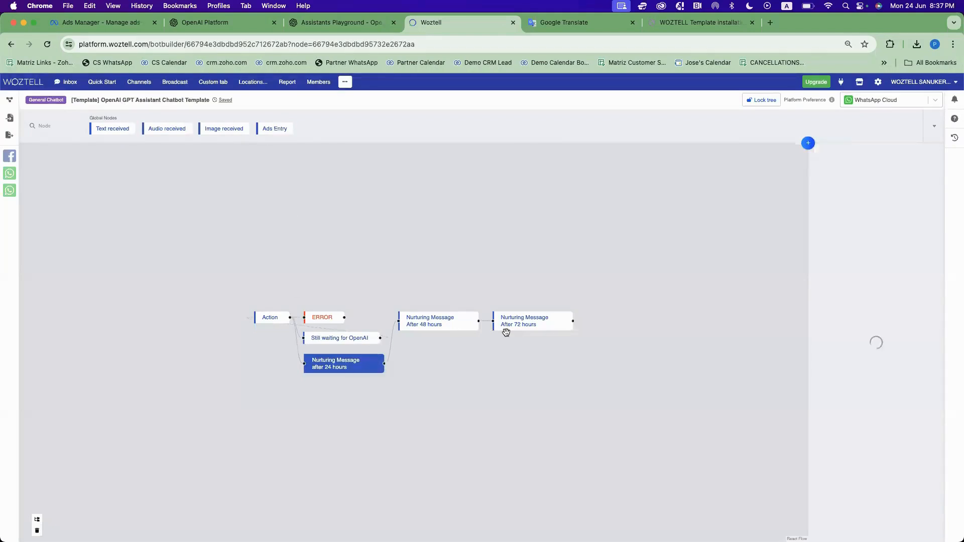
scroll(906, 255, down, 3)
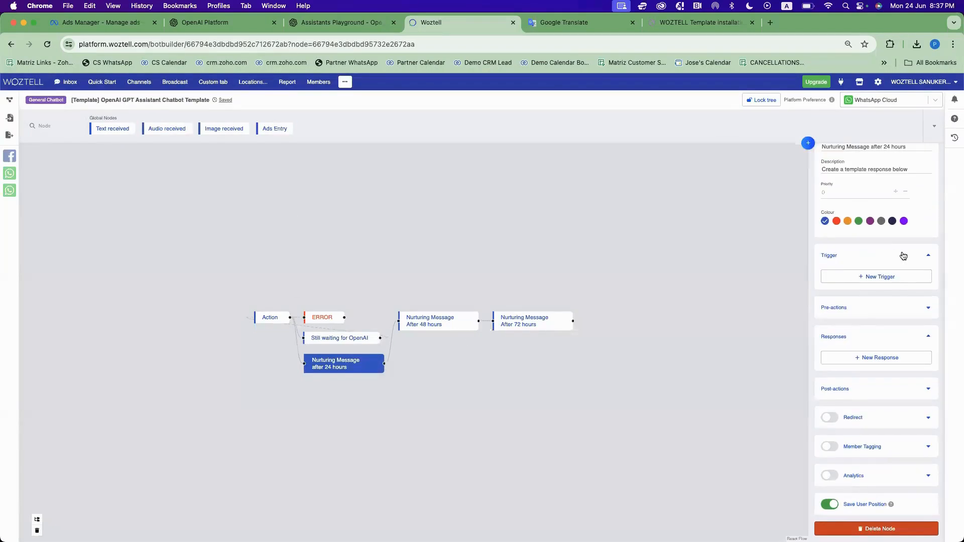
click(861, 364)
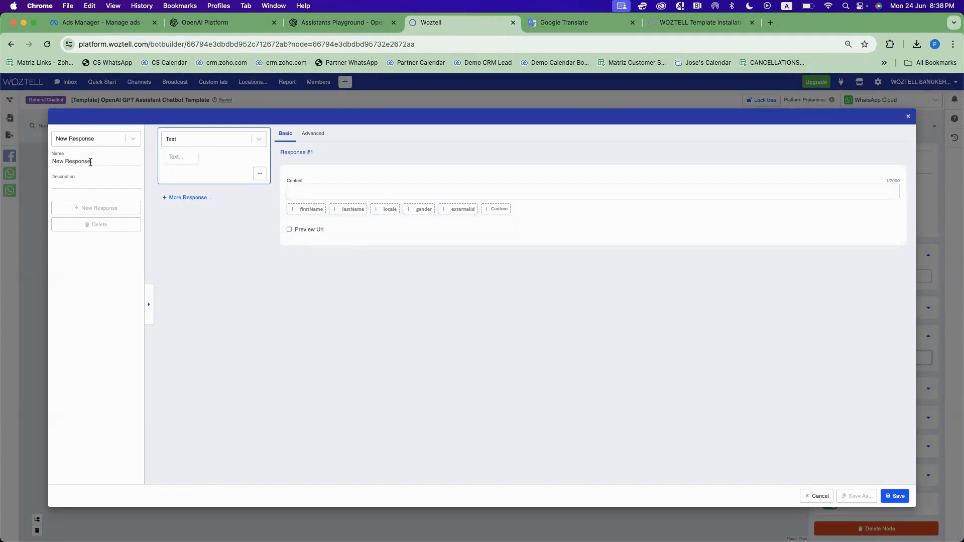
triple_click(90, 161)
text(Nurtingur)
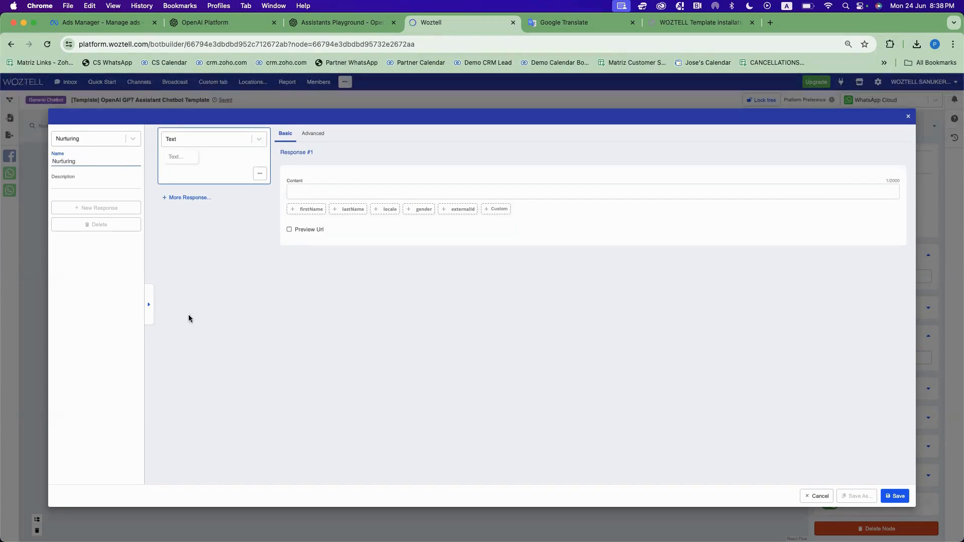
click(233, 138)
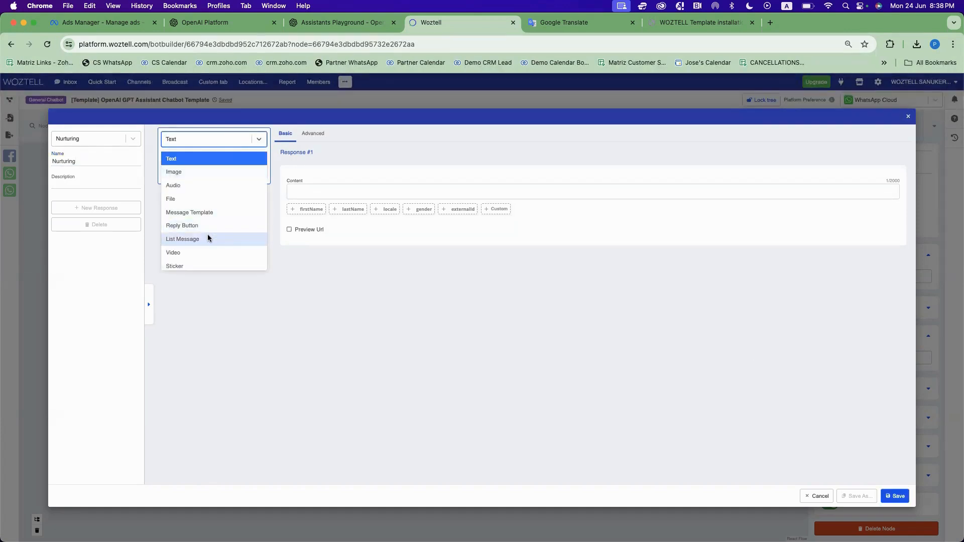
click(208, 210)
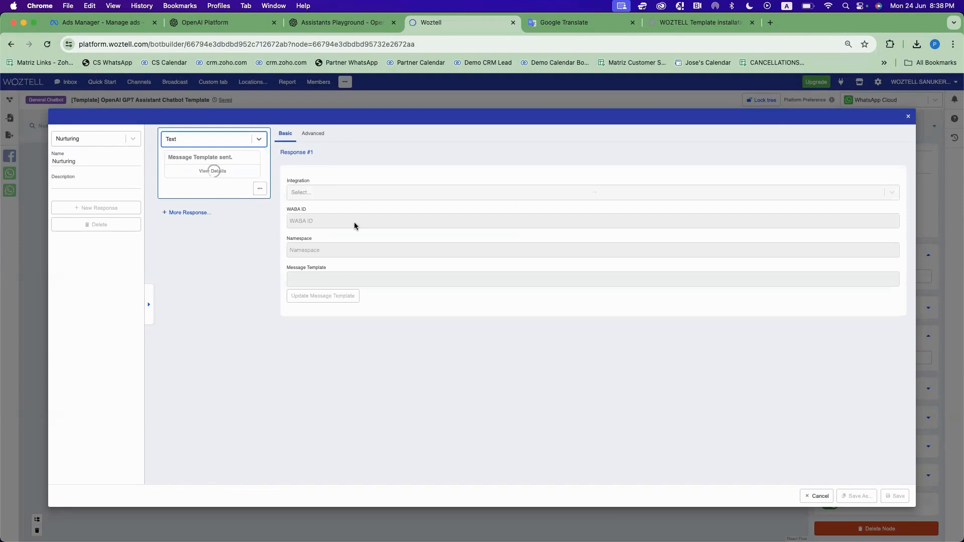
- Set the Nurturing response's integration to the WOZTELL SANUKER, S.L. account that has no number suffix in its name
click(337, 193)
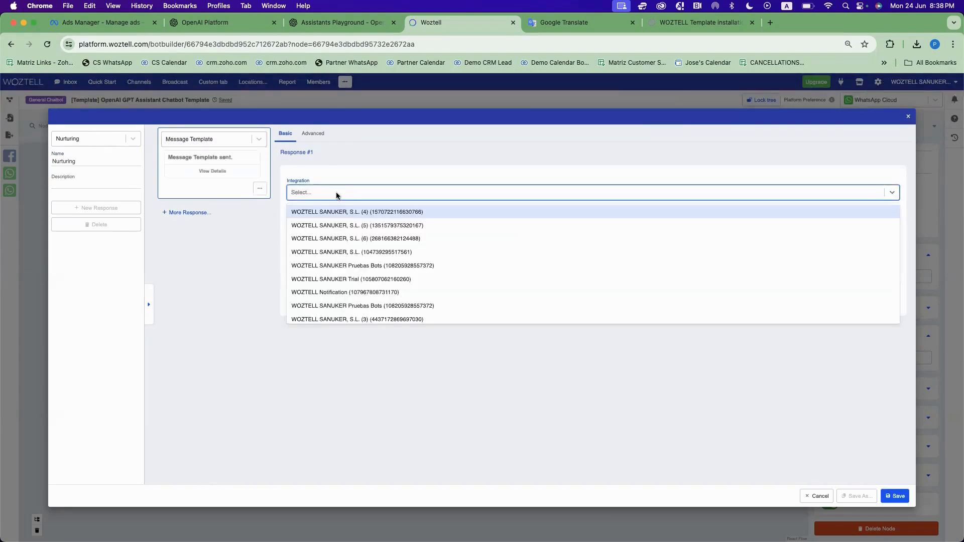
click(337, 194)
click(334, 186)
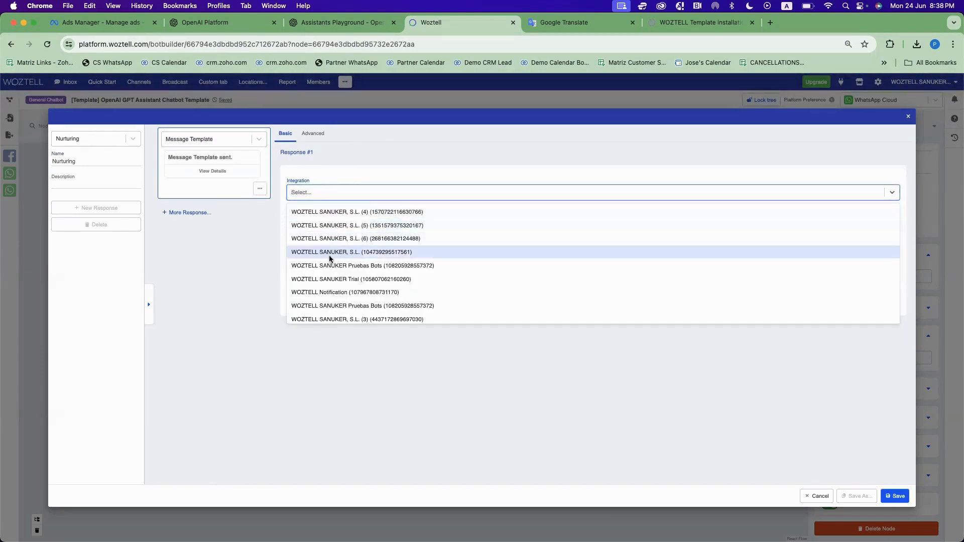
click(384, 252)
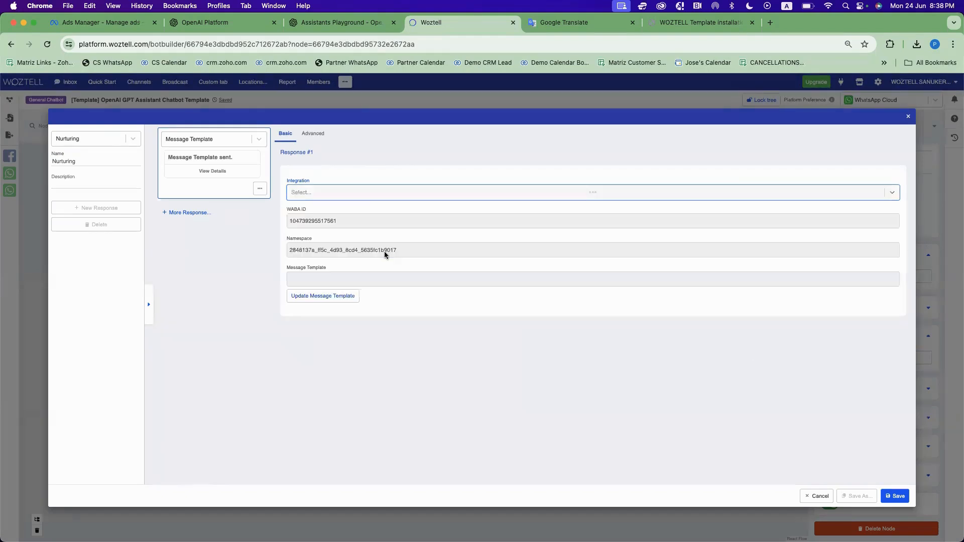
- Assign the welcome_series_1 message template in English to the Nurturing response
click(330, 294)
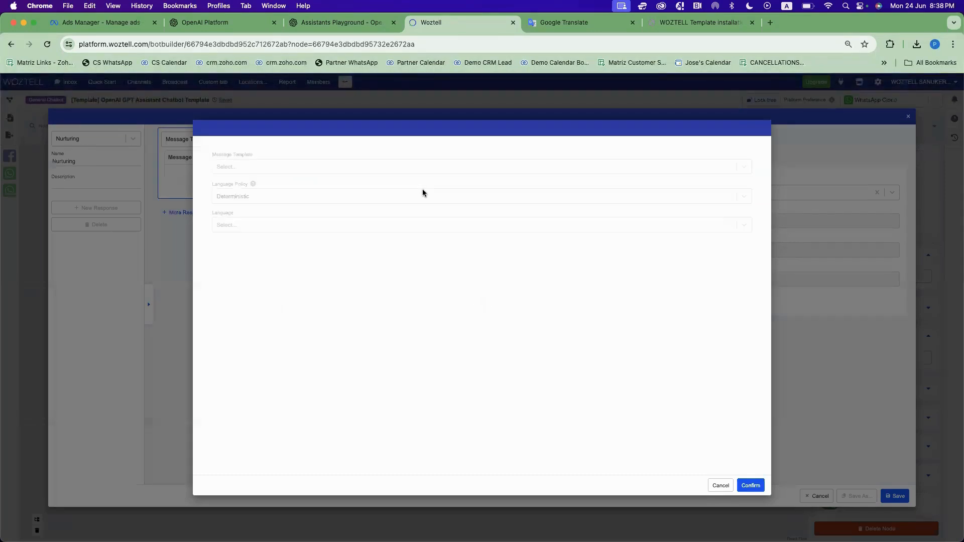
click(321, 167)
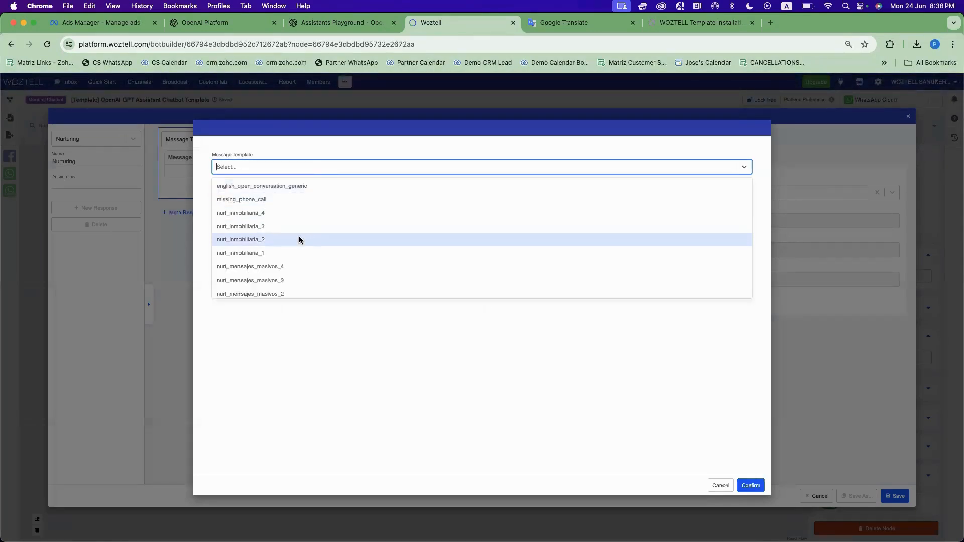
scroll(299, 240, down, 3)
text(welcome)
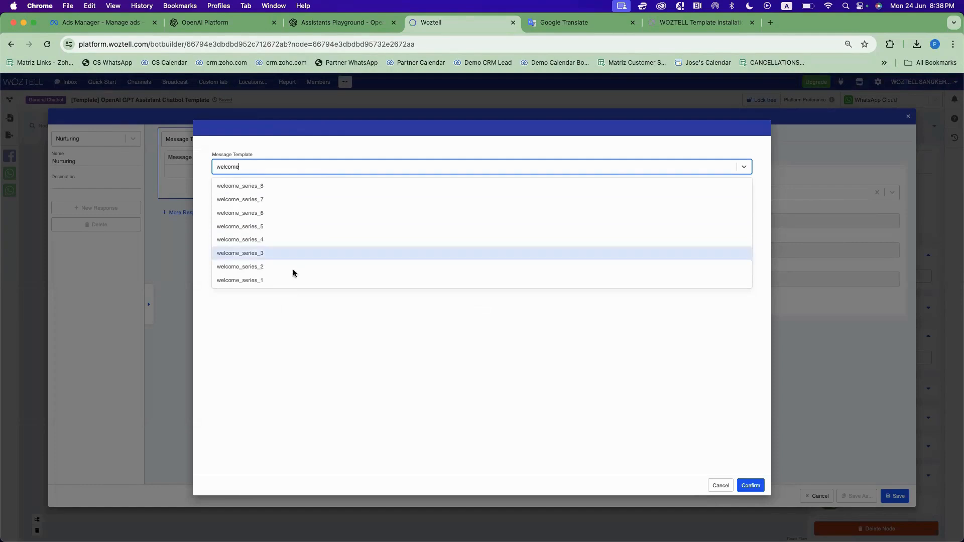
click(278, 281)
click(270, 231)
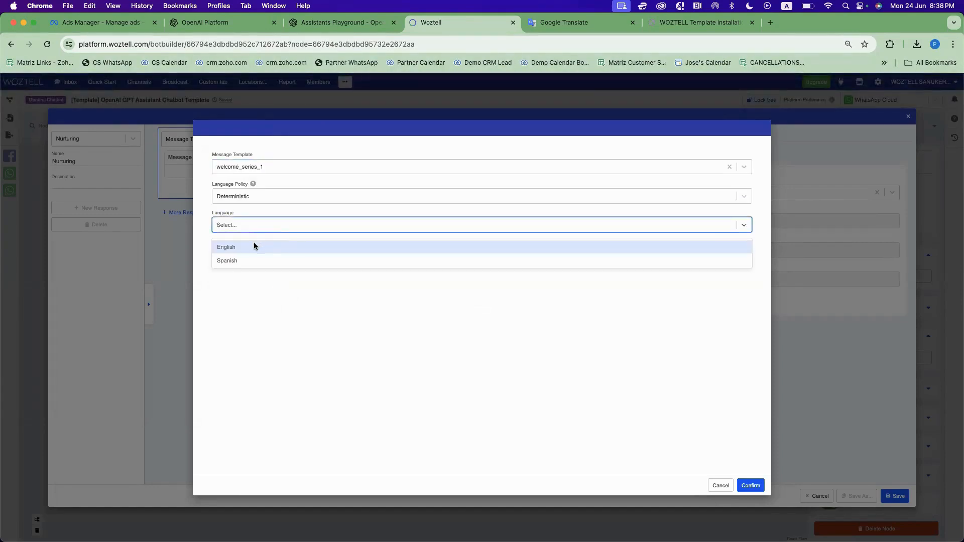
click(254, 247)
scroll(427, 387, down, 3)
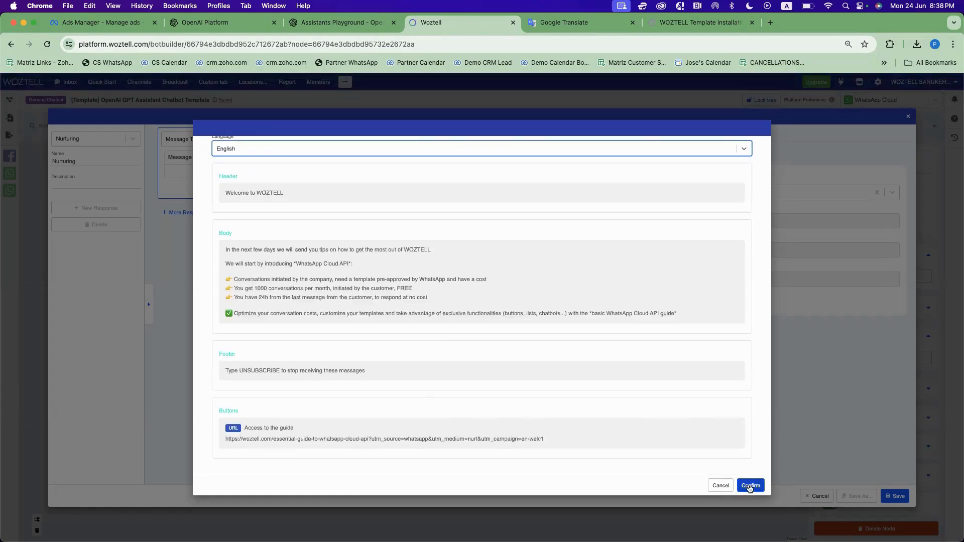
click(750, 486)
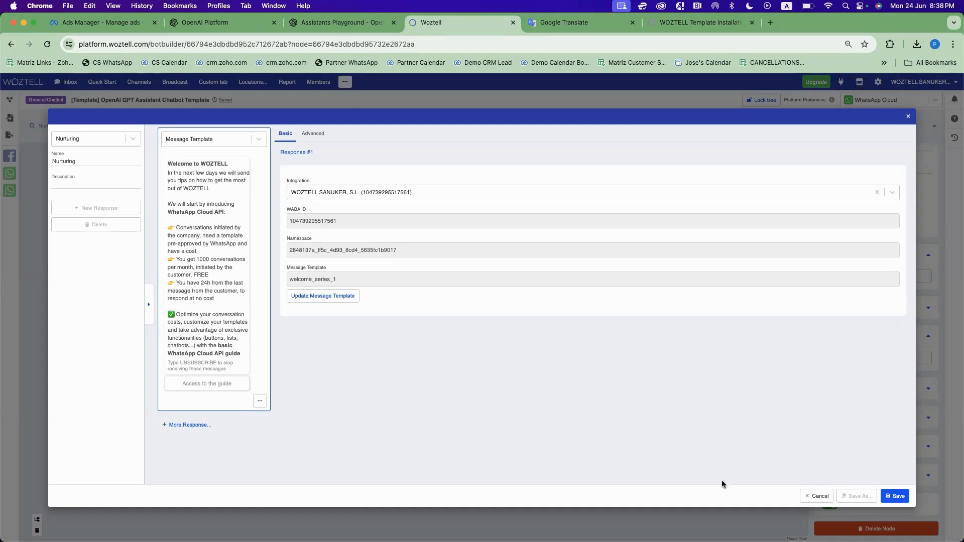
- Save the Nurturing response, close its editor, and save the Nurturing Message after 24 hours node
click(896, 496)
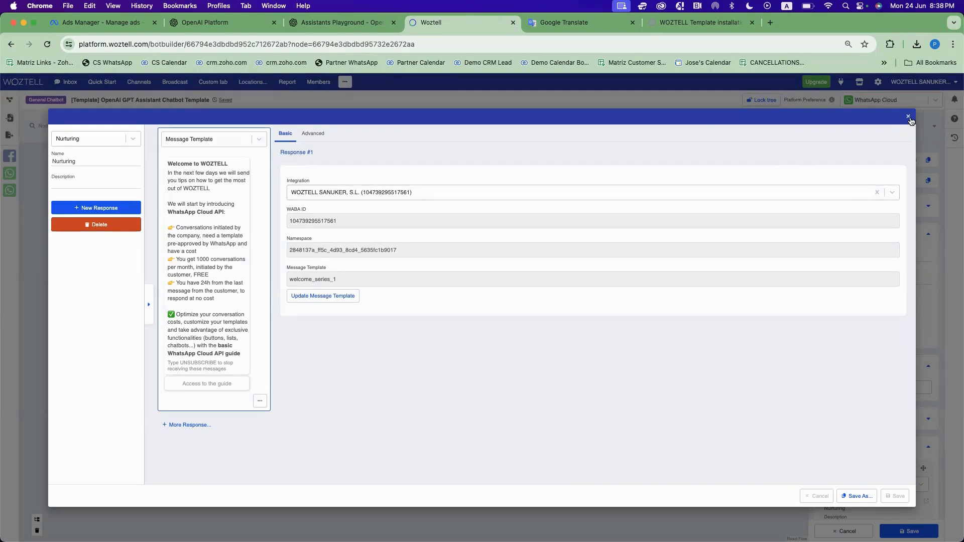
click(909, 118)
click(910, 531)
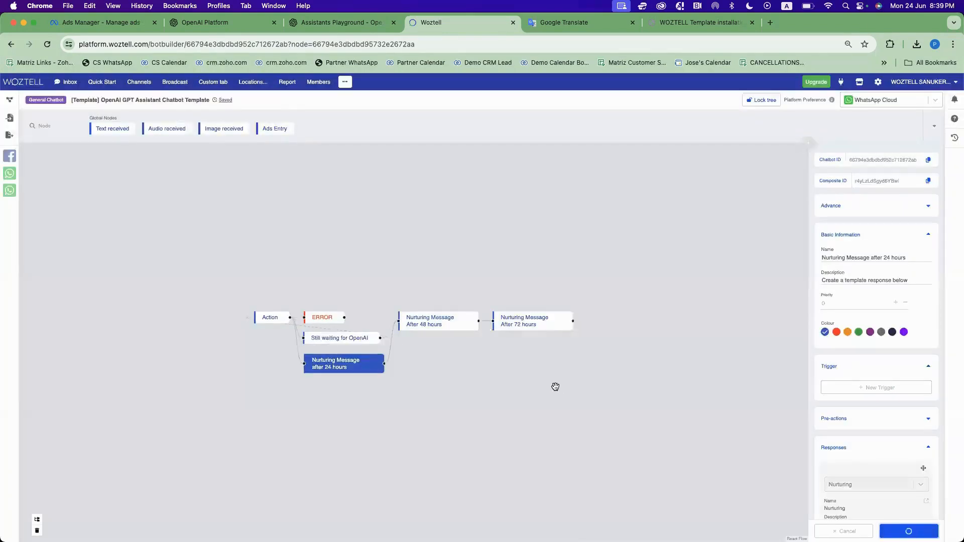
- Inspect the settings of the 48-hour and 72-hour nurturing nodes, and view the nurturing messages in the mirrored WhatsApp chat
click(442, 324)
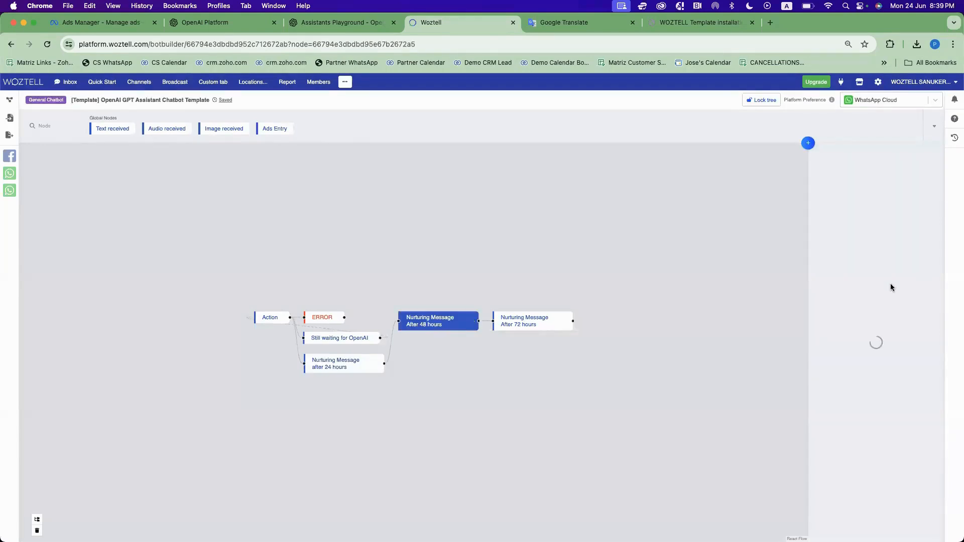
scroll(891, 283, down, 2)
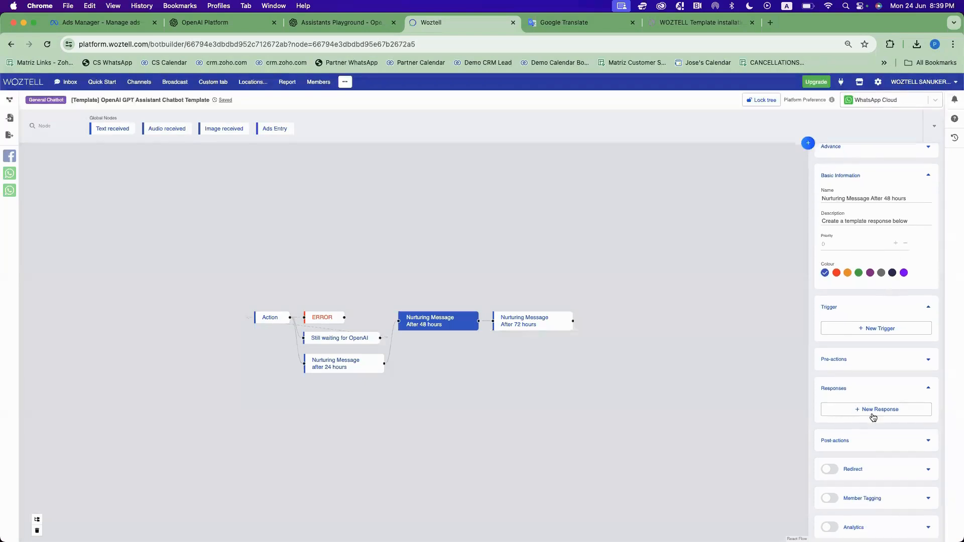
click(515, 328)
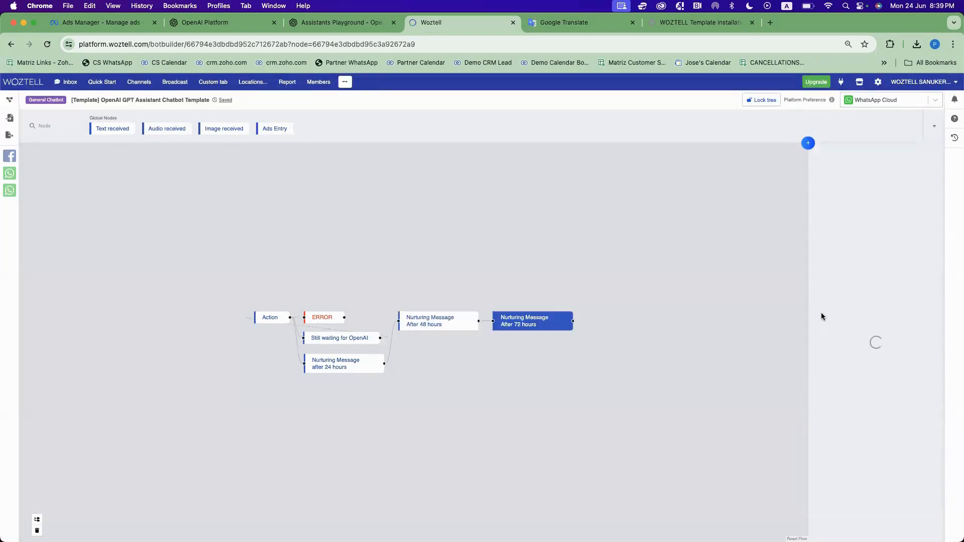
scroll(884, 319, down, 2)
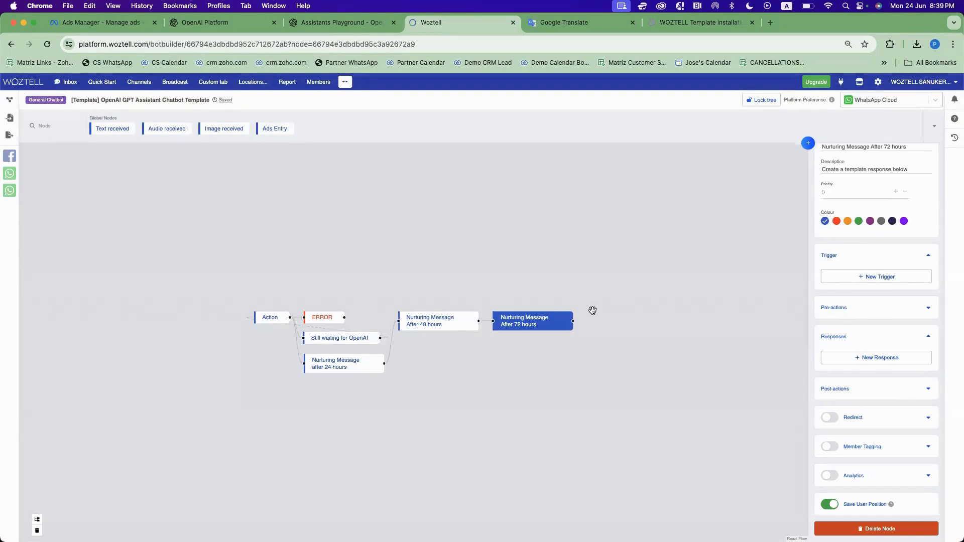
key(ctrl+Right)
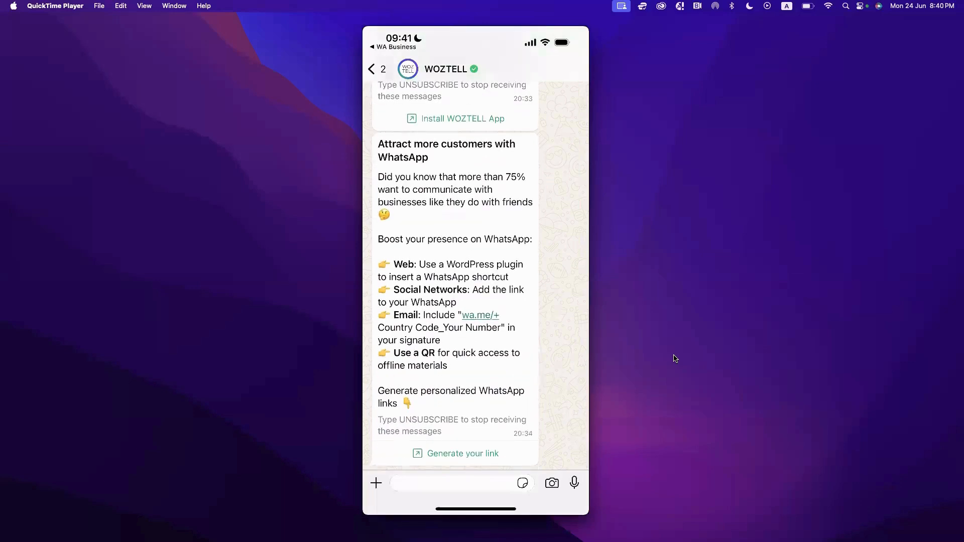
key(ctrl+Left)
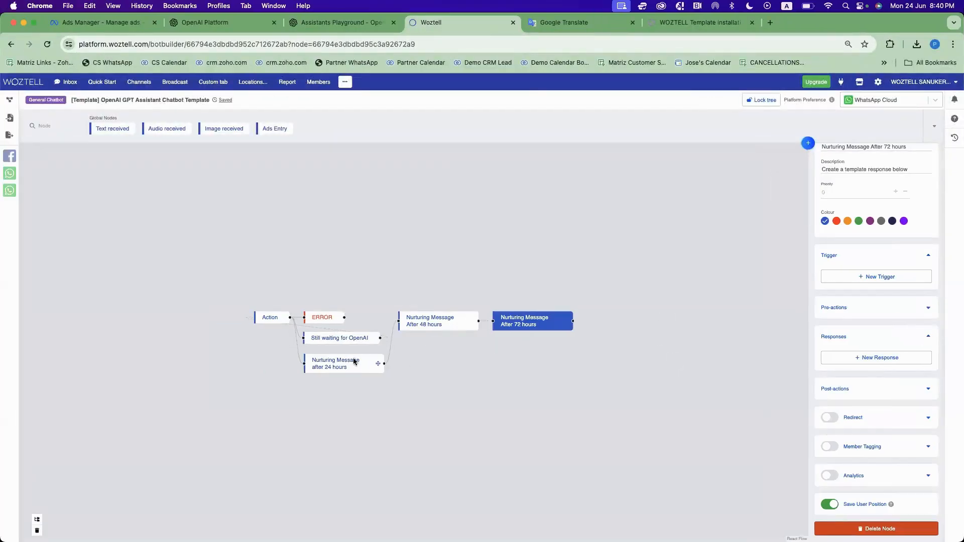
- Switch the Ads Entry's From Ads trigger to Specific Ad and back to All Ads, then close it without saving
click(280, 130)
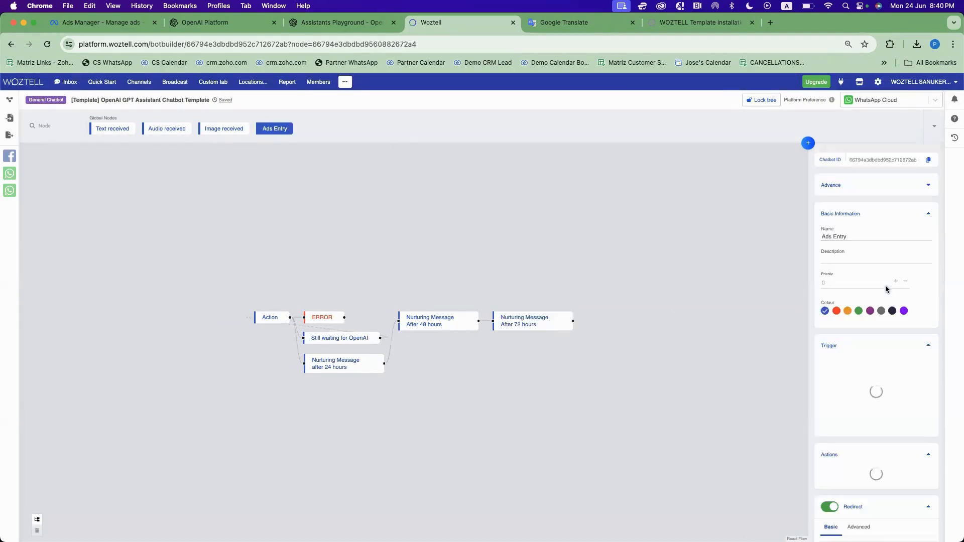
scroll(889, 273, down, 5)
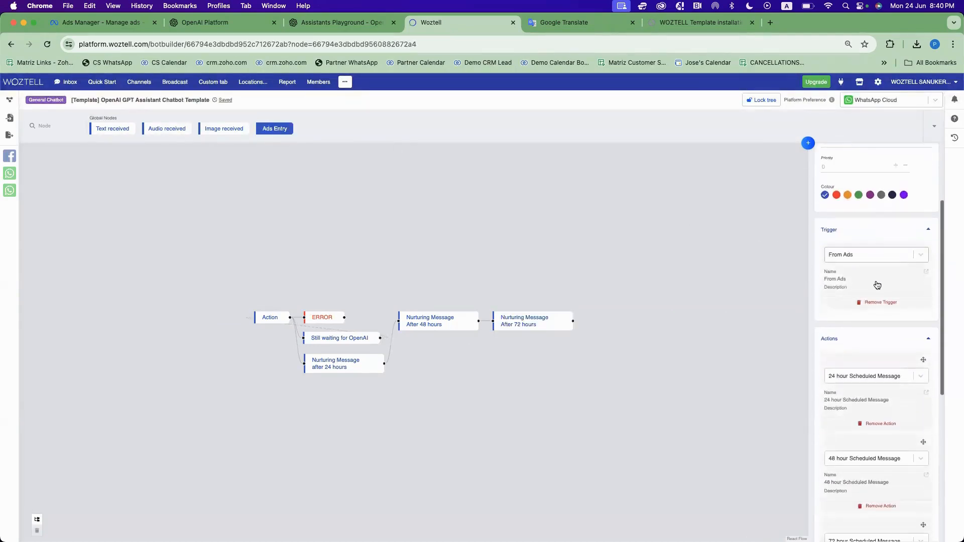
click(862, 281)
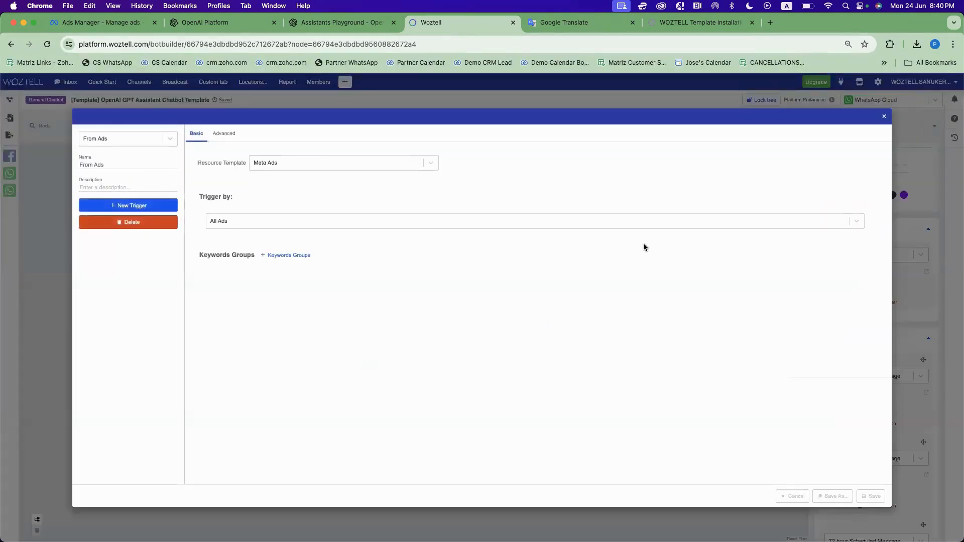
click(743, 221)
click(556, 275)
click(539, 221)
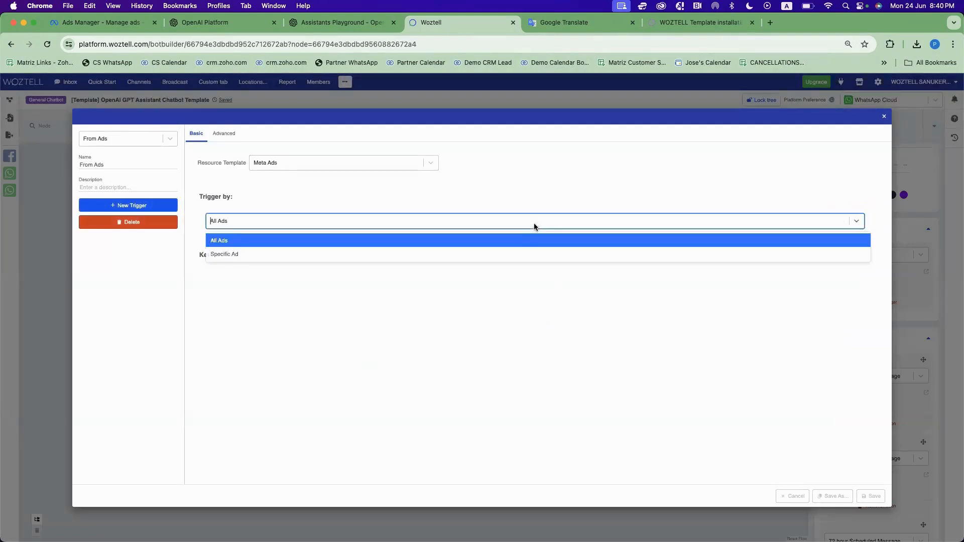
click(499, 255)
click(769, 225)
click(773, 240)
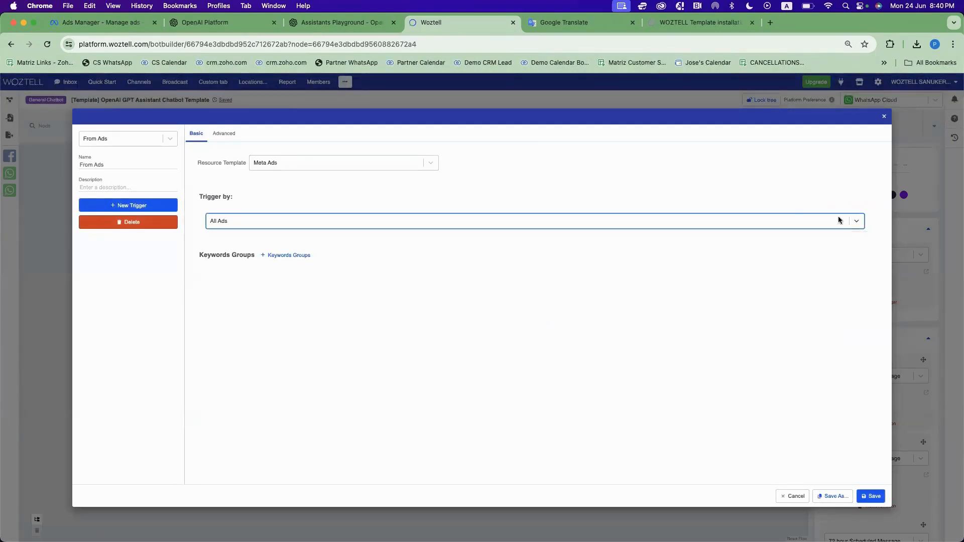
click(884, 116)
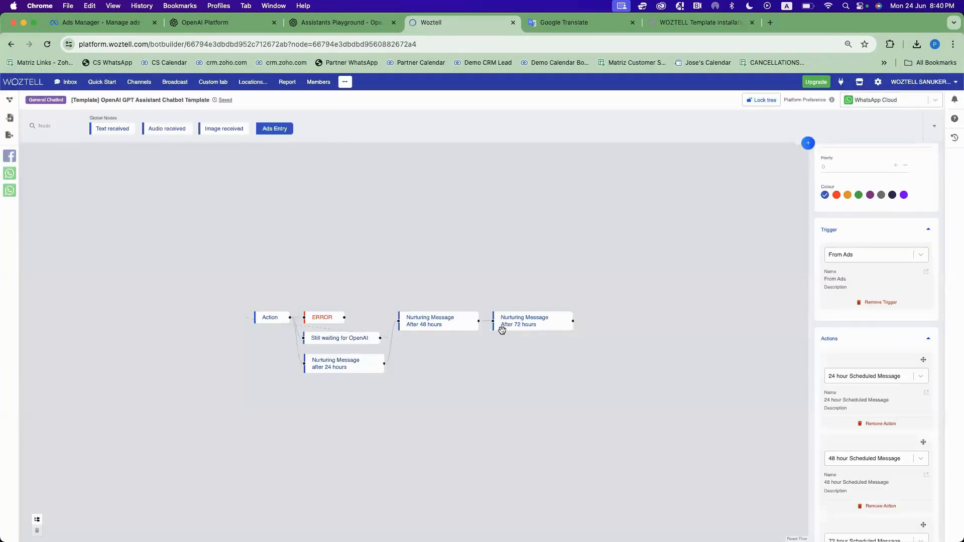
- Review the Ads Entry's scheduled message actions and the Nurturing response in the Nurturing Message after 24 hours node
scroll(888, 401, down, 3)
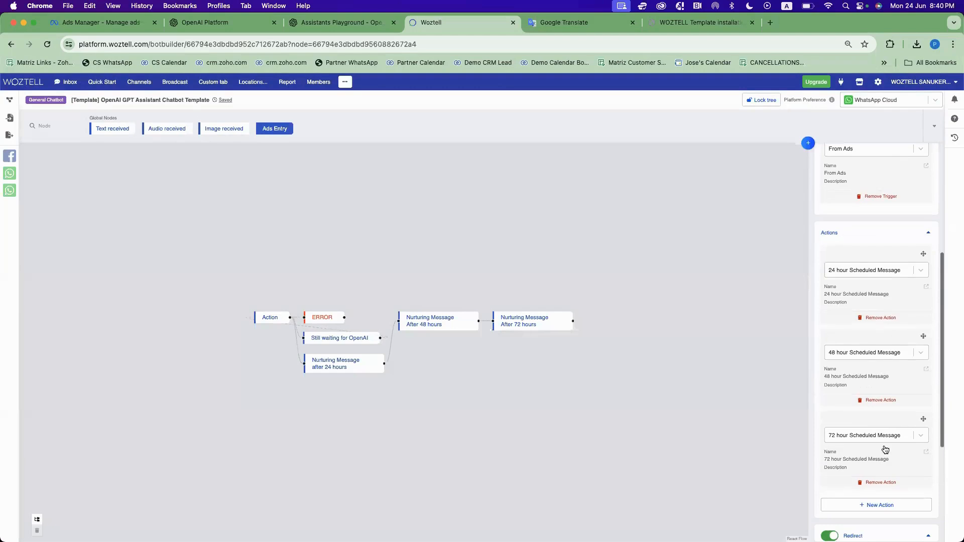
click(342, 369)
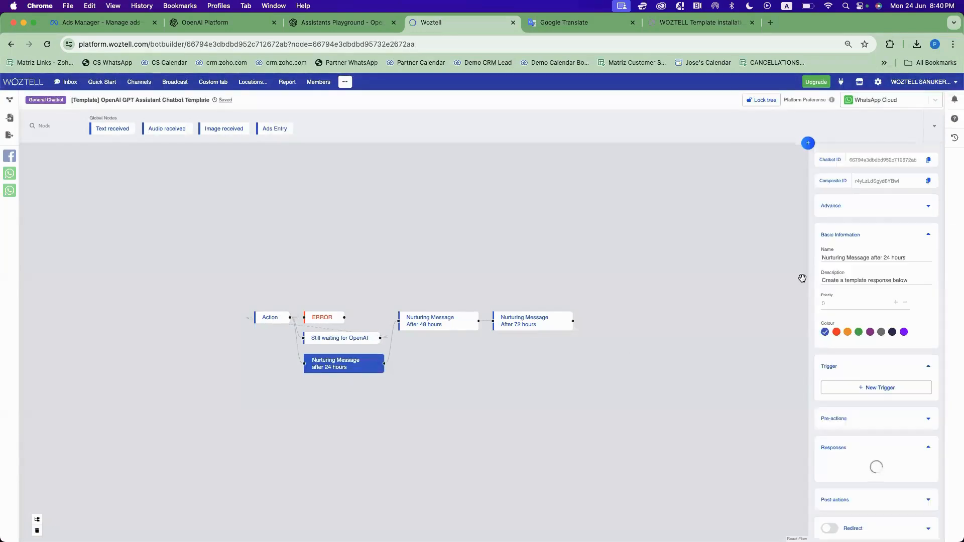
scroll(880, 276, down, 4)
scroll(879, 277, up, 5)
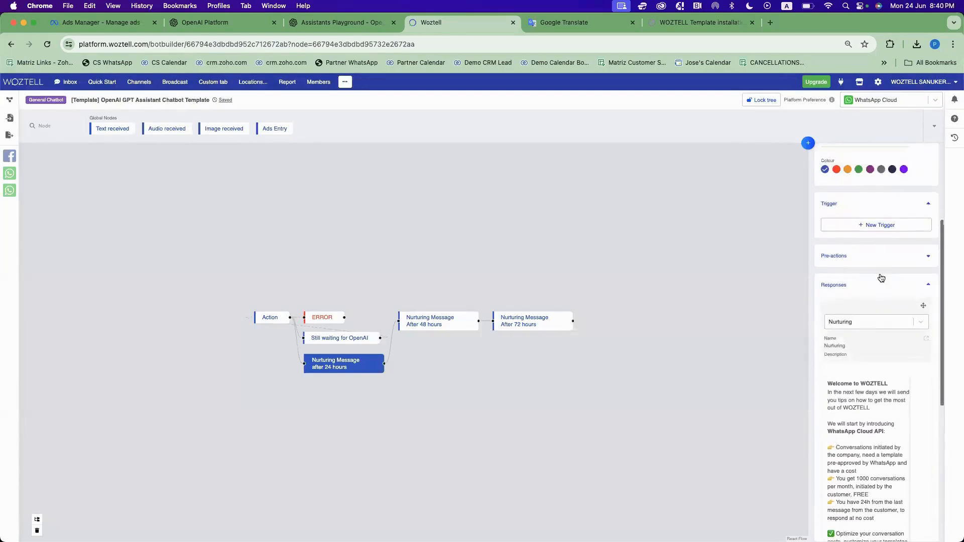
scroll(881, 253, down, 5)
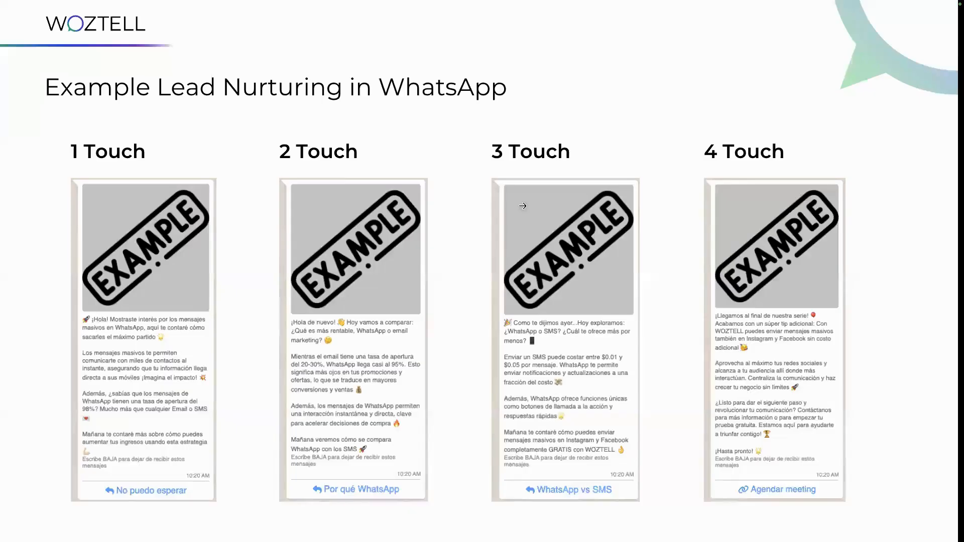
click(523, 206)
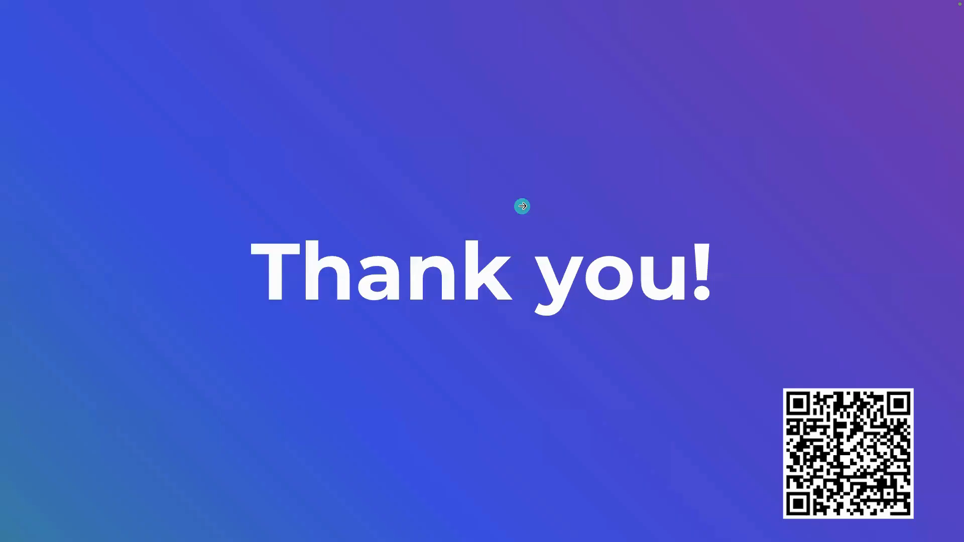